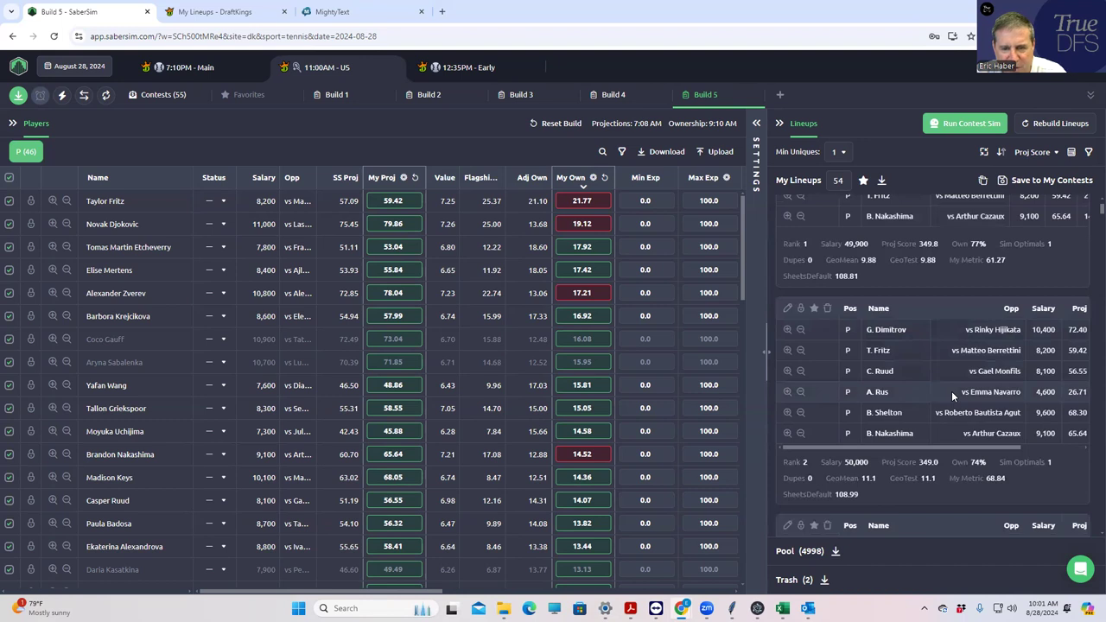
Step: Review the top-ranked Build 5 lineups and save them to the TEN $300K King of the Baseline Round 1 (US) contest
{"action": "scroll", "coordinate": [952, 391], "scroll_direction": "down", "scroll_amount": 2}
{"action": "scroll", "coordinate": [952, 437], "scroll_direction": "down", "scroll_amount": 1}
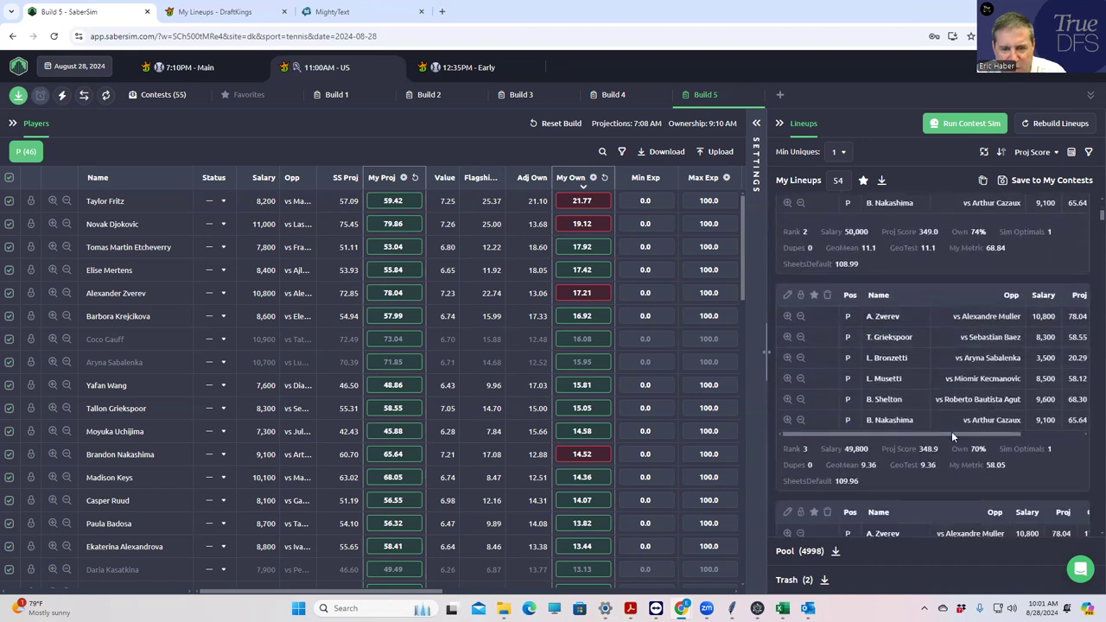
{"action": "scroll", "coordinate": [951, 428], "scroll_direction": "down", "scroll_amount": 2}
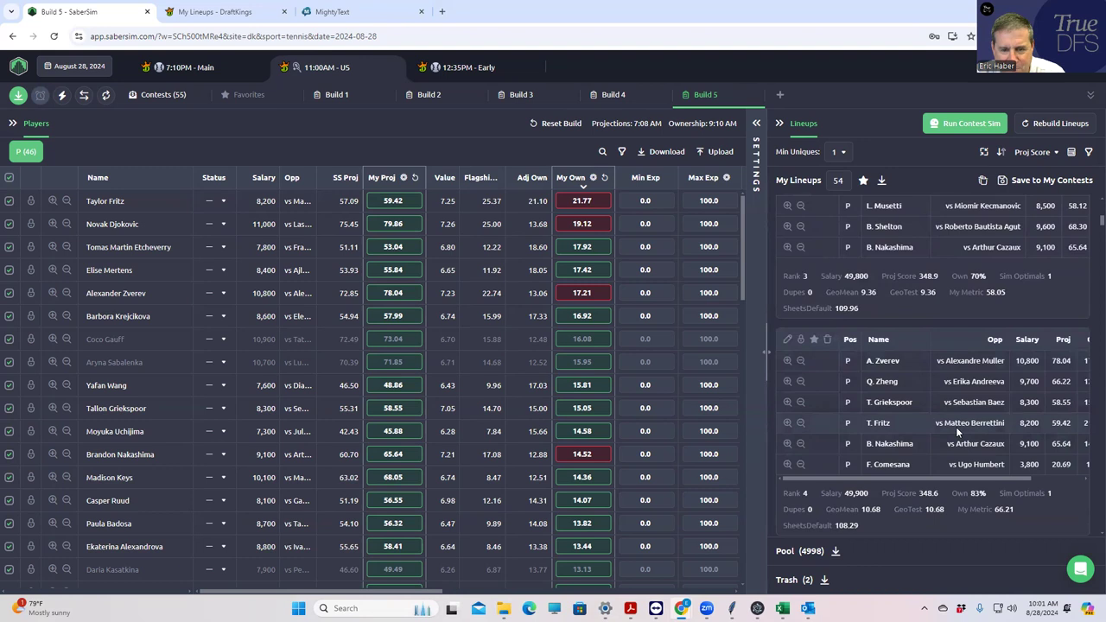
{"action": "scroll", "coordinate": [954, 425], "scroll_direction": "up", "scroll_amount": 5}
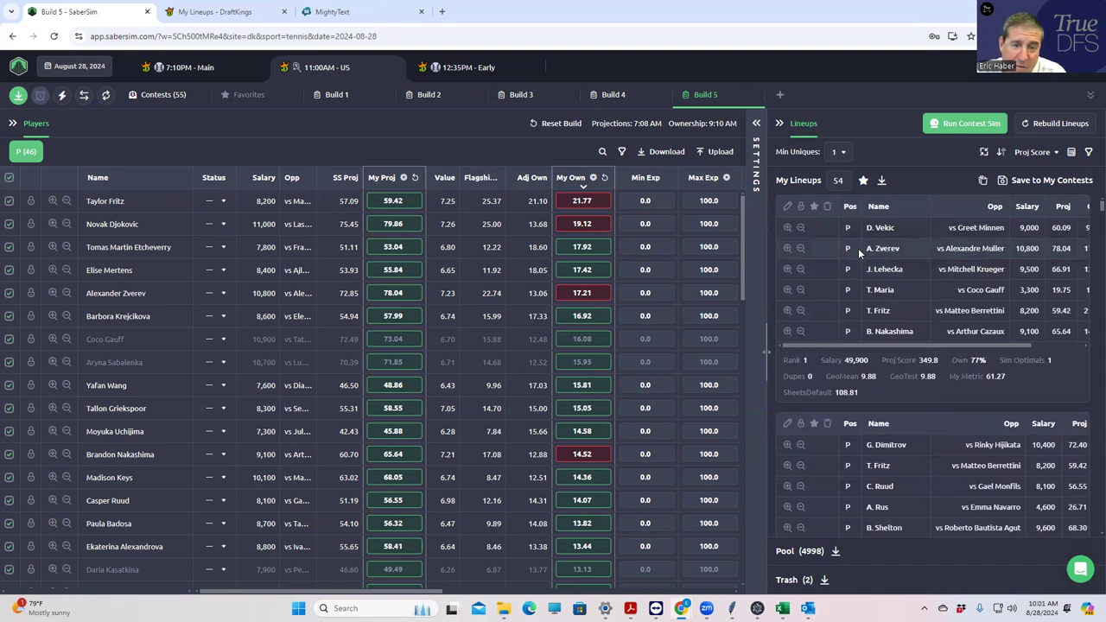
{"action": "left_click", "coordinate": [1005, 184]}
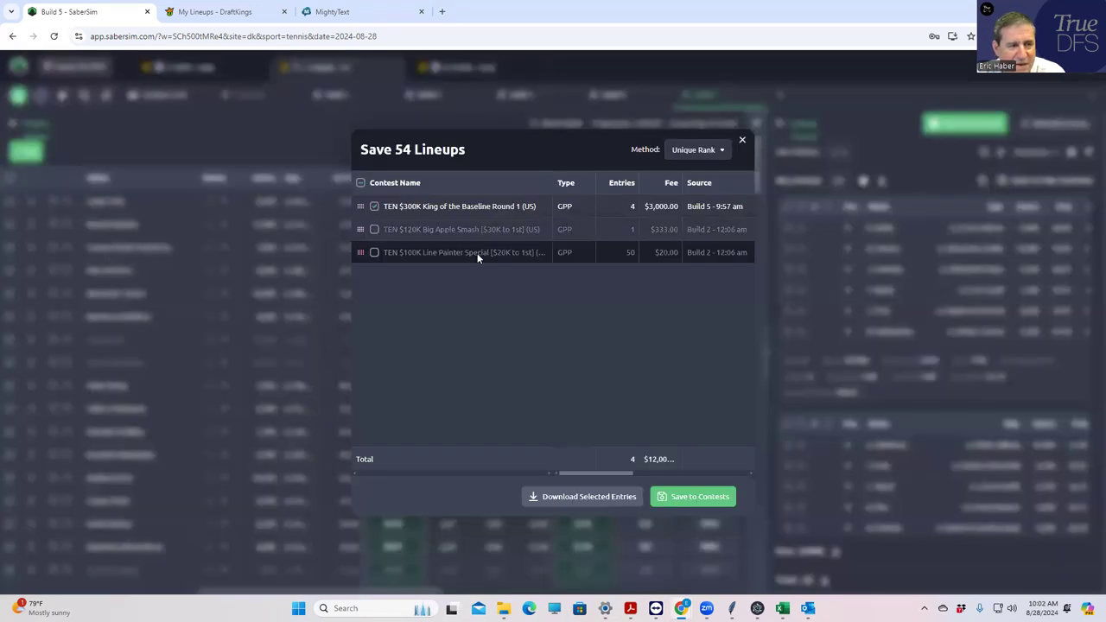
{"action": "left_click", "coordinate": [684, 495]}
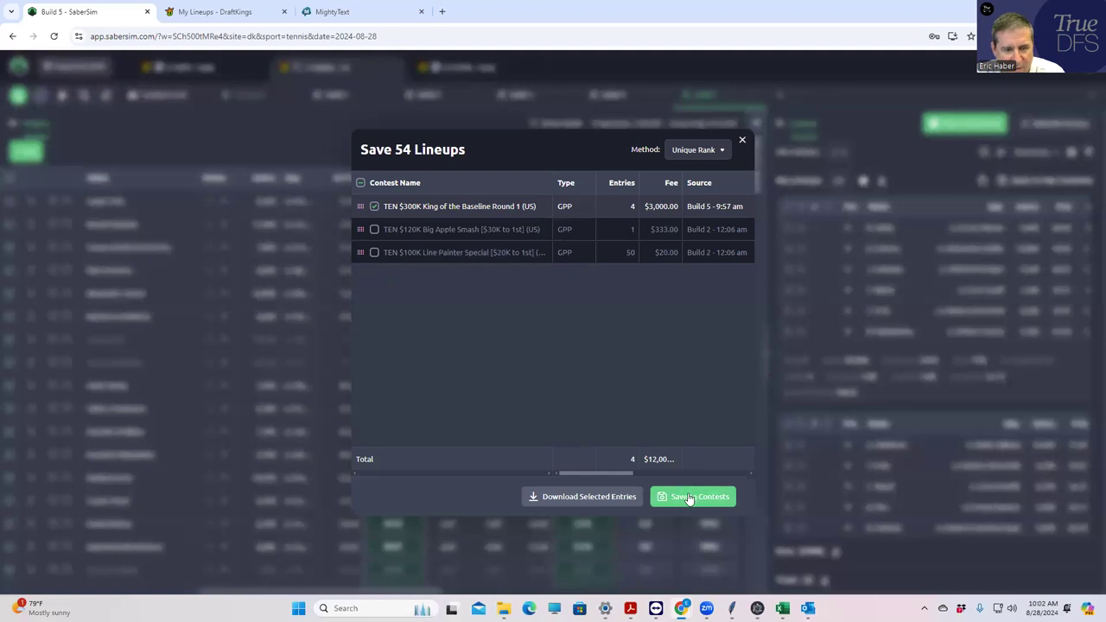
{"action": "left_click", "coordinate": [741, 141]}
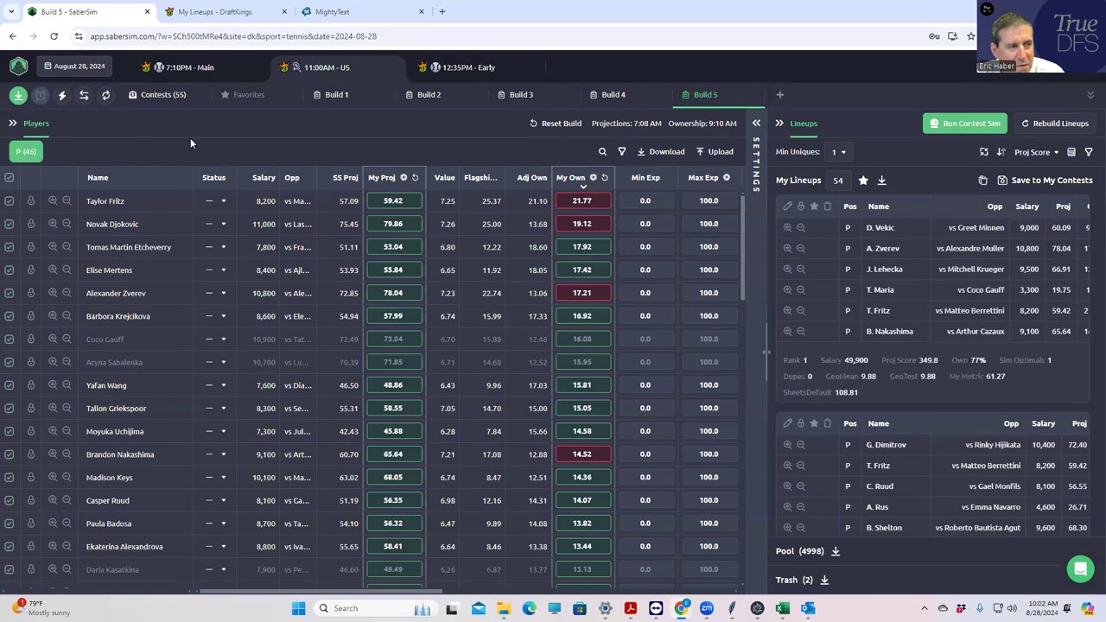
Step: Download the DraftKings entry file, upload entries_dk_tennis_2024-08-28_1100am_us (7) to DraftKings, and open My Lineups
{"action": "left_click", "coordinate": [17, 97]}
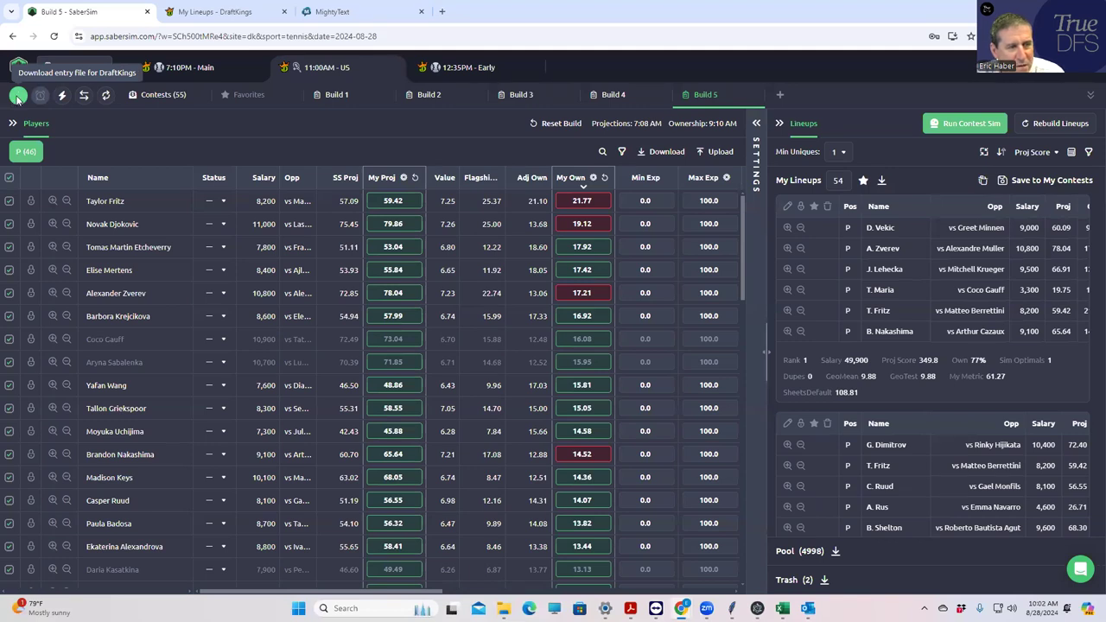
{"action": "left_click", "coordinate": [781, 229]}
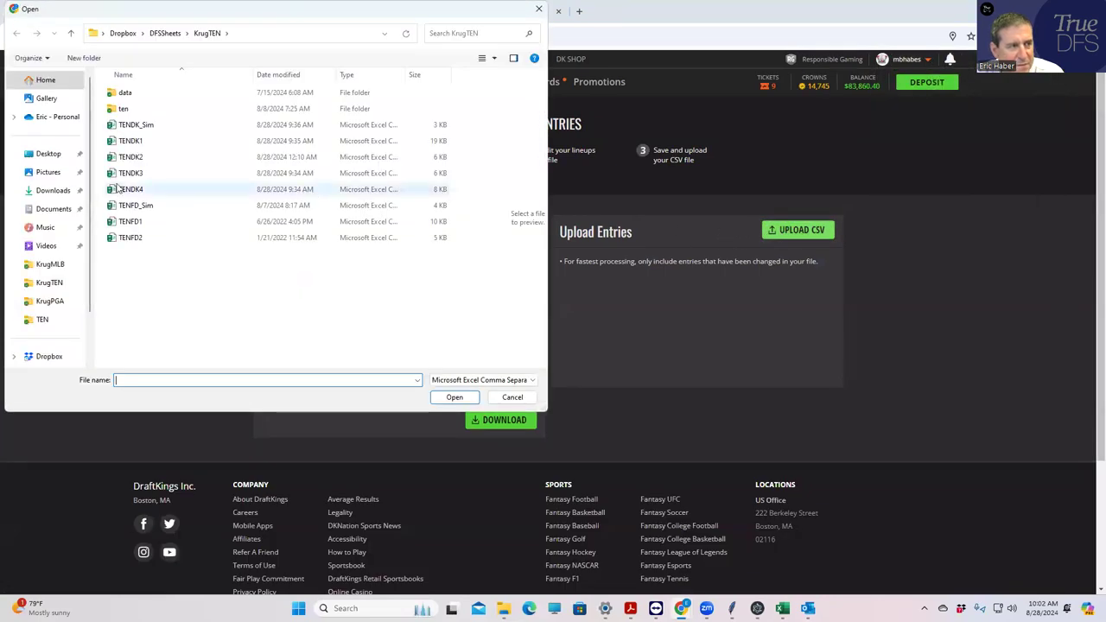
{"action": "left_click", "coordinate": [50, 189]}
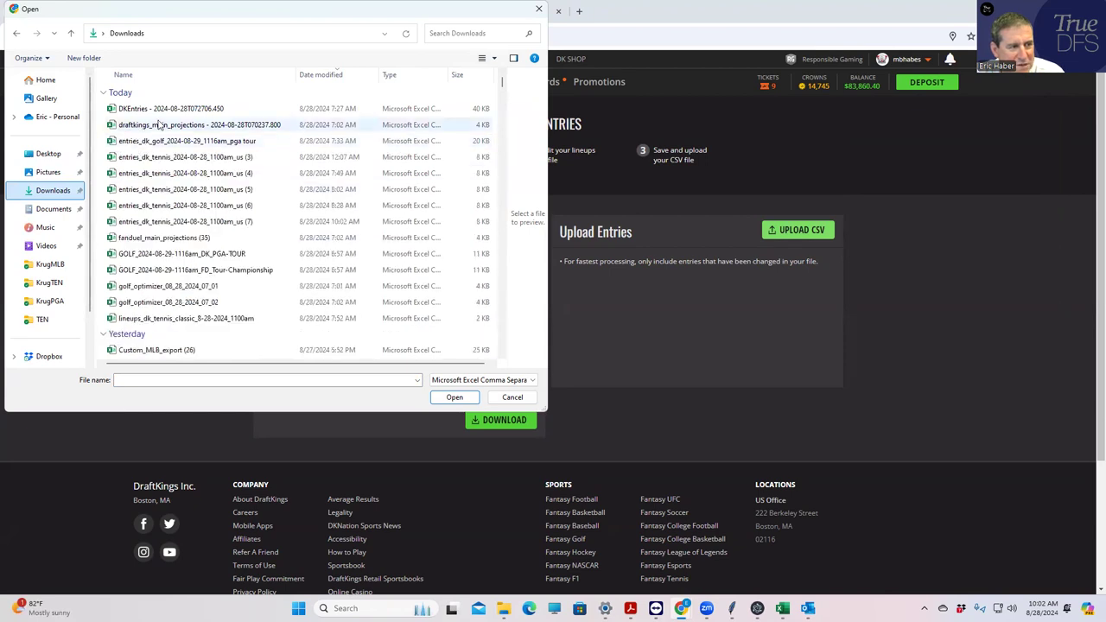
{"action": "left_click", "coordinate": [173, 111]}
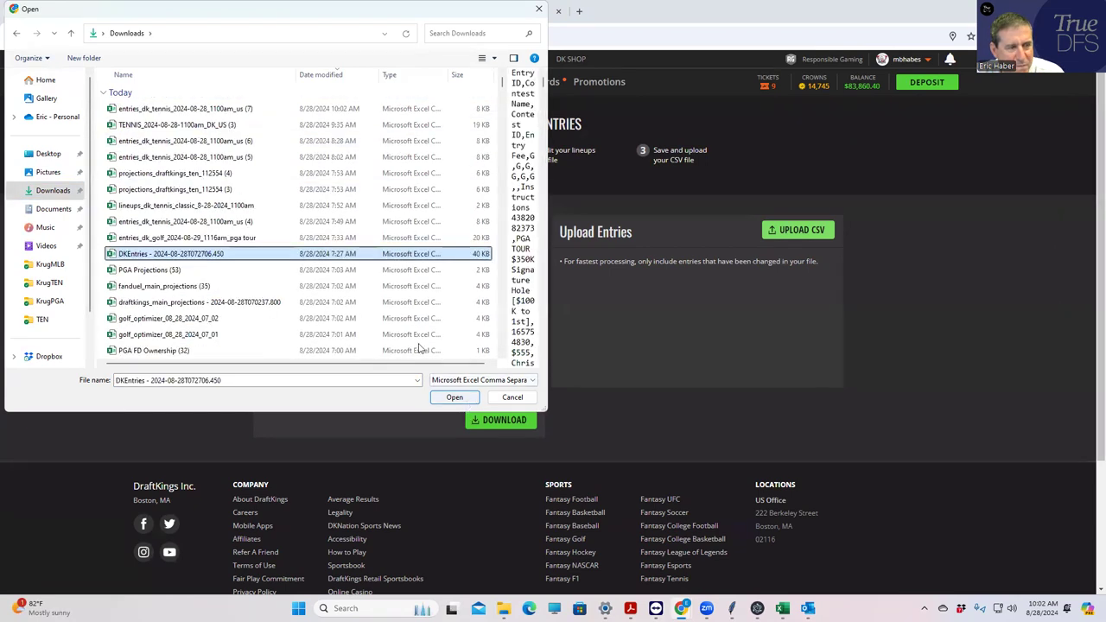
{"action": "left_click", "coordinate": [178, 109]}
{"action": "left_click", "coordinate": [454, 396]}
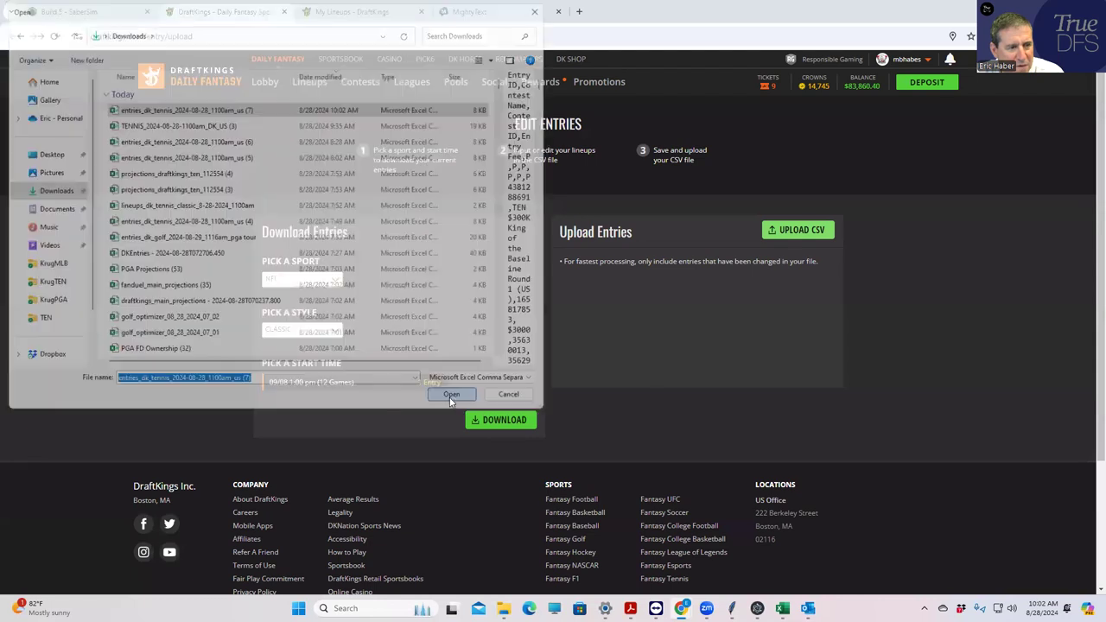
{"action": "left_click", "coordinate": [309, 81]}
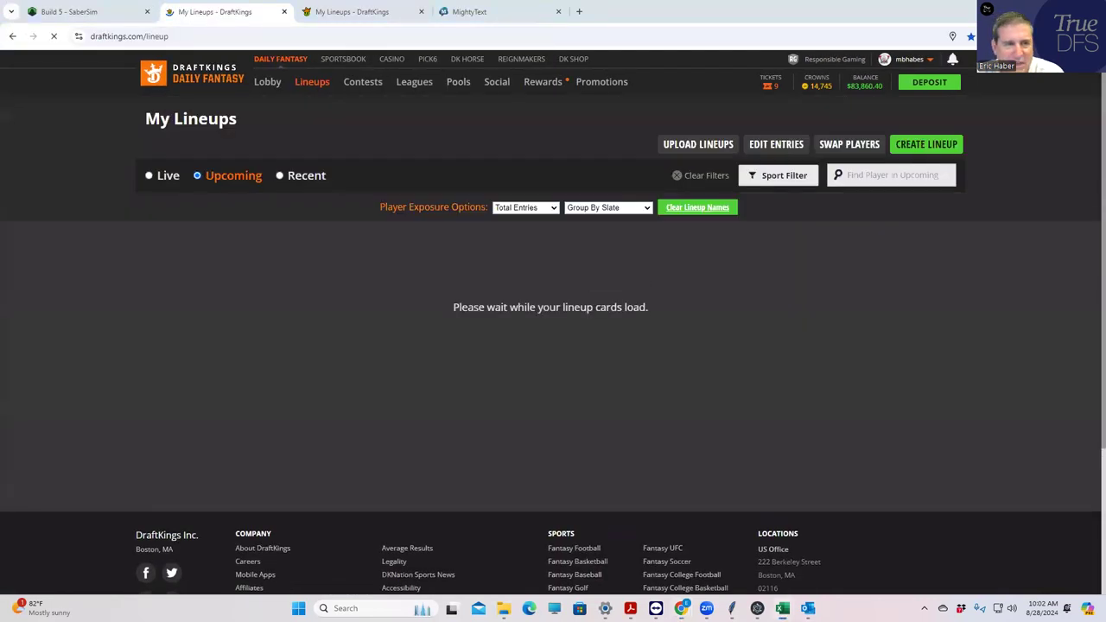
Step: Switch to the TENDK_Proj workbook and compare the salary and projected points of Brandon Nakashima and Juncheng Shang
{"action": "key", "text": "alt+Tab"}
{"action": "left_click", "coordinate": [804, 96]}
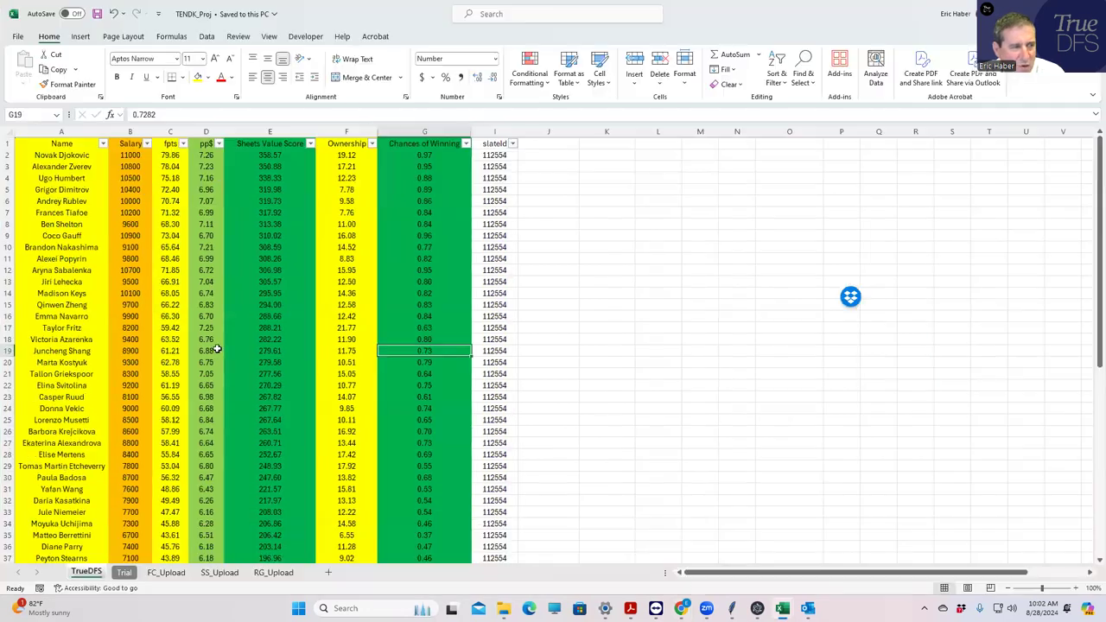
{"action": "left_click", "coordinate": [127, 247]}
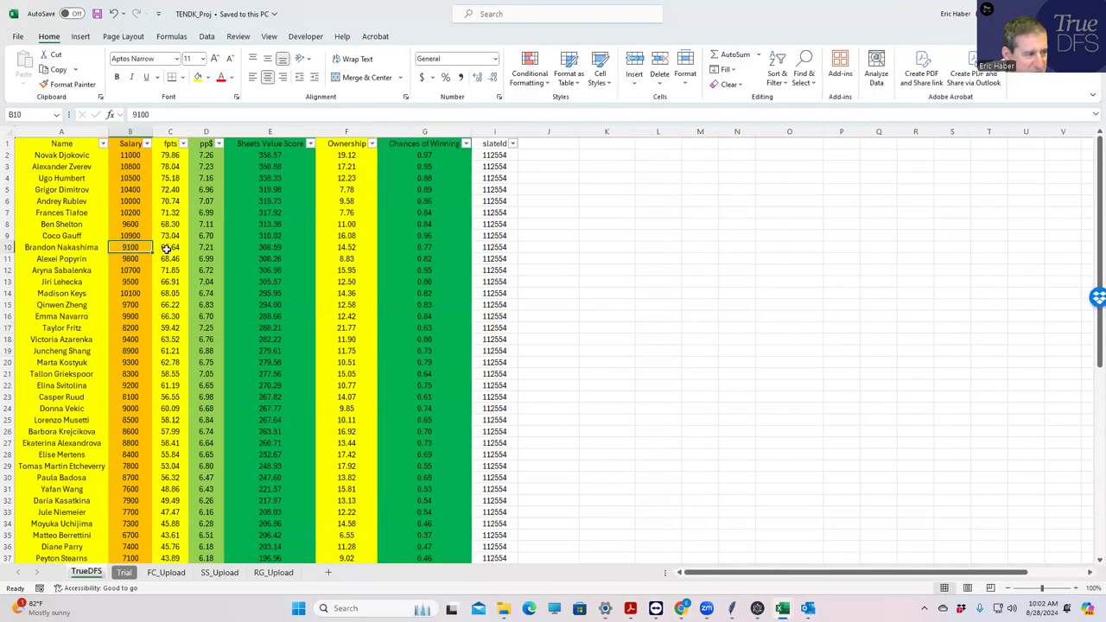
{"action": "left_click", "coordinate": [128, 350]}
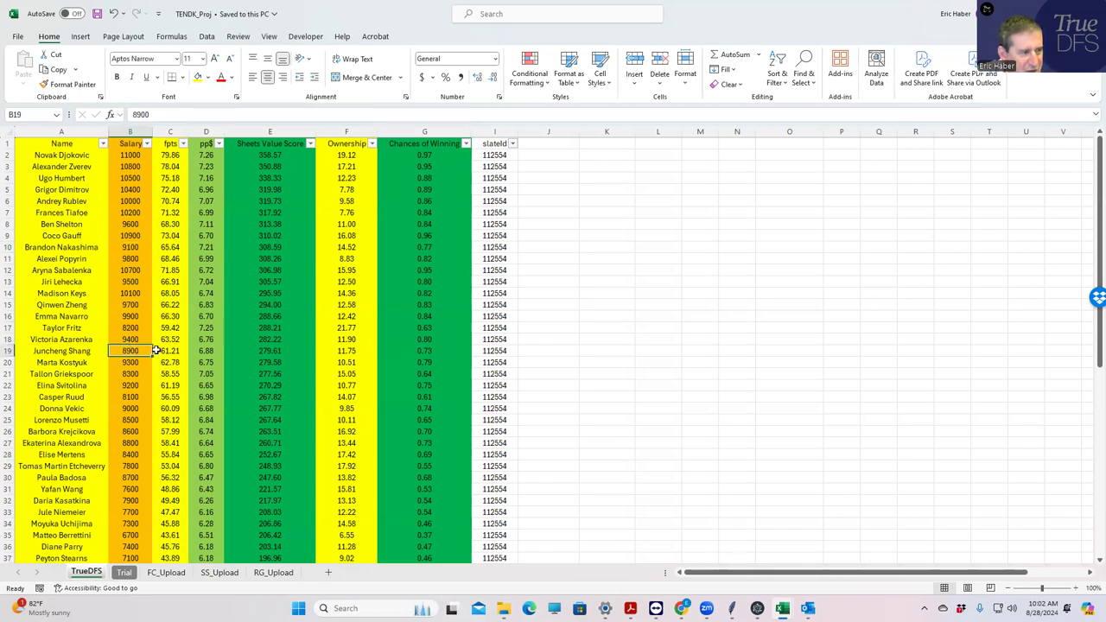
{"action": "left_click", "coordinate": [171, 351]}
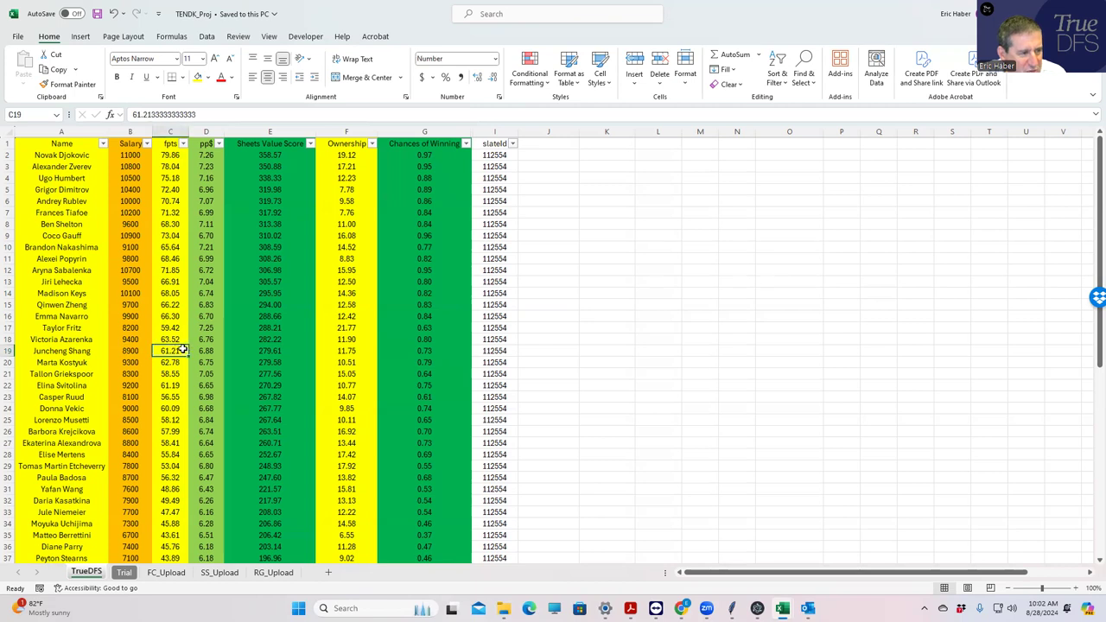
Step: Examine Brandon Nakashima's salary, value score, ownership and chances of winning, and return to the DraftKings lineups
{"action": "left_click", "coordinate": [127, 246]}
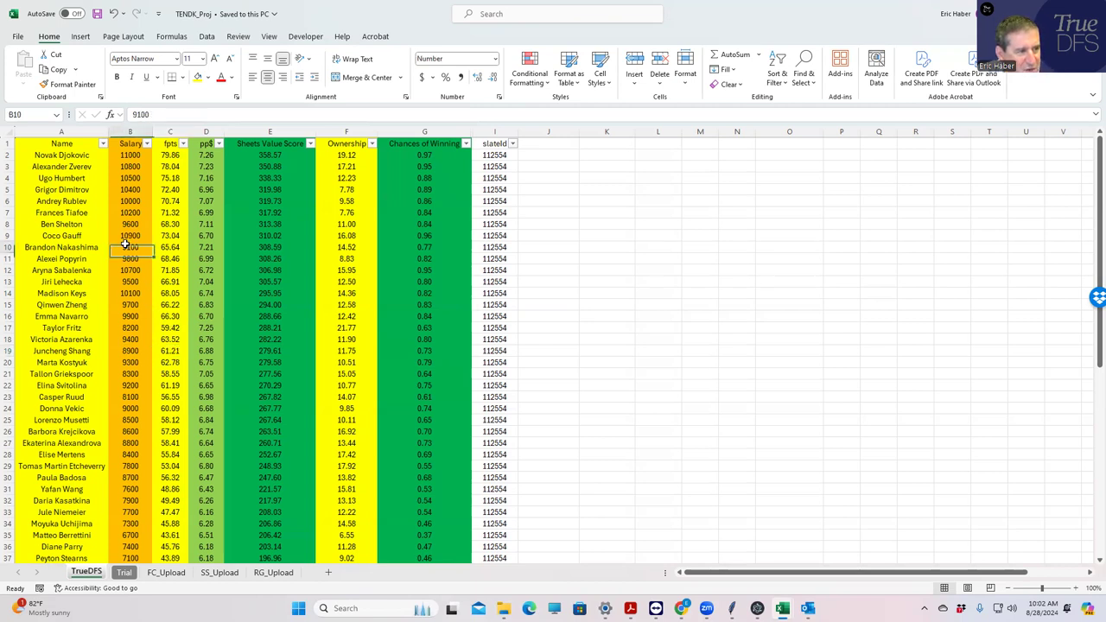
{"action": "key", "text": "Down"}
{"action": "left_click", "coordinate": [131, 247]}
{"action": "left_click", "coordinate": [311, 249]}
{"action": "left_click", "coordinate": [353, 249], "text": "shift"}
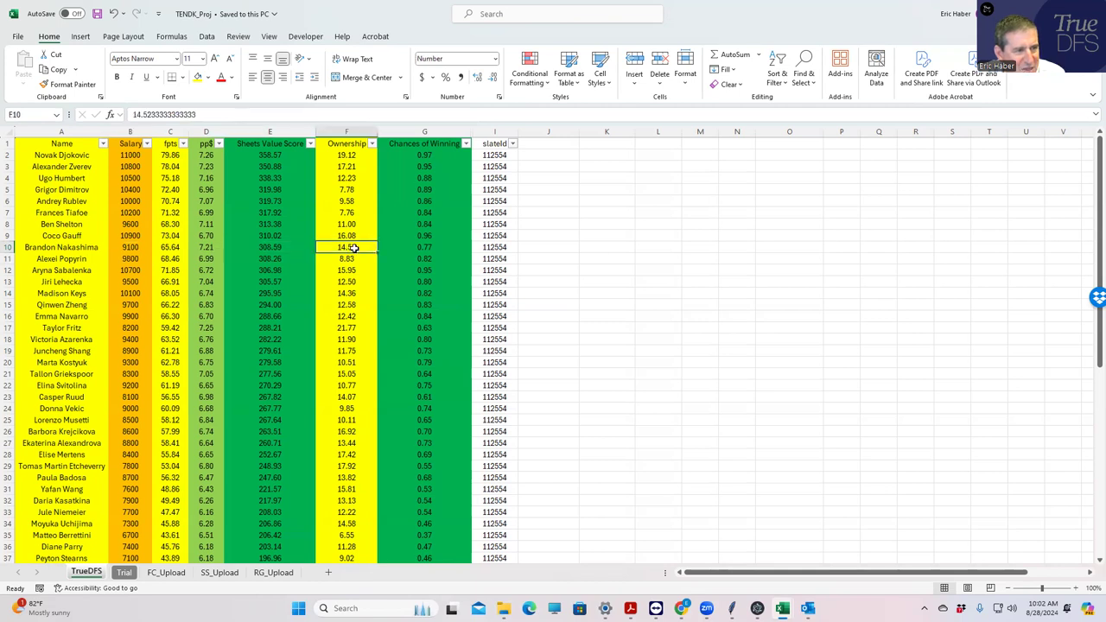
{"action": "left_click", "coordinate": [259, 249]}
{"action": "left_click", "coordinate": [137, 248]}
{"action": "left_click", "coordinate": [199, 249]}
{"action": "left_click", "coordinate": [251, 249]}
{"action": "left_click", "coordinate": [335, 249]}
{"action": "left_click", "coordinate": [427, 249]}
{"action": "left_click", "coordinate": [329, 246]}
{"action": "left_click", "coordinate": [255, 247]}
{"action": "left_click", "coordinate": [130, 248]}
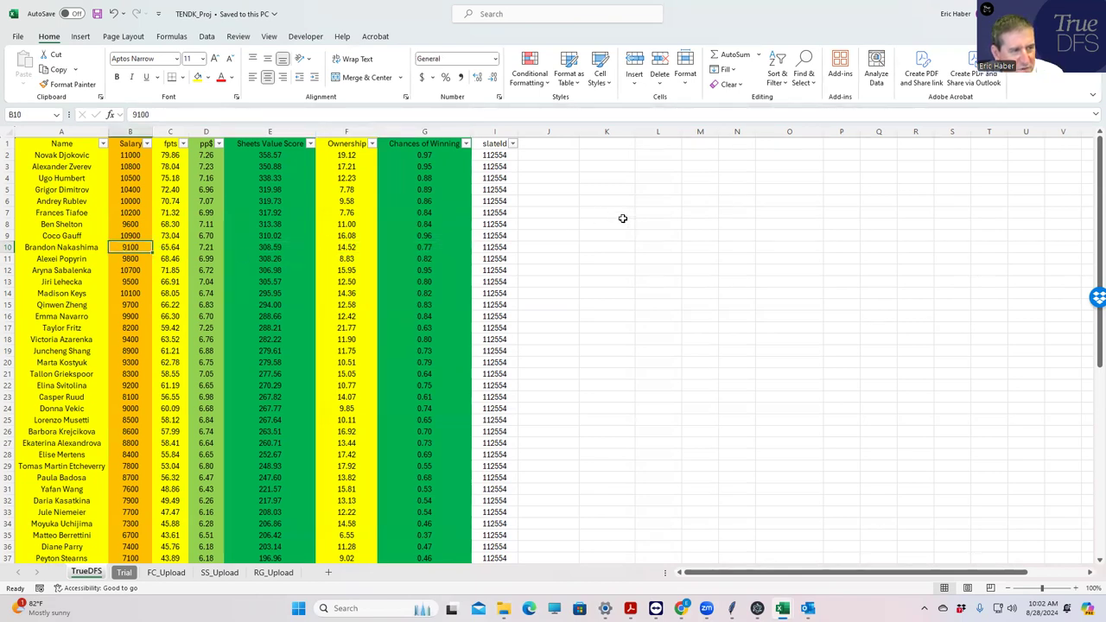
{"action": "left_click", "coordinate": [1065, 13]}
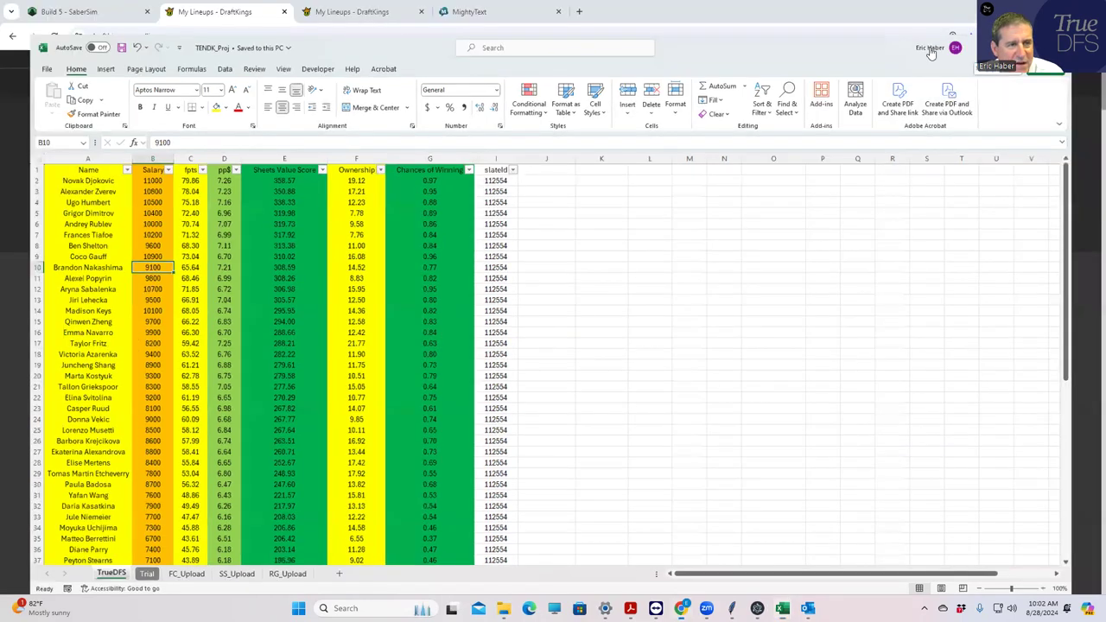
{"action": "key", "text": "alt+Tab"}
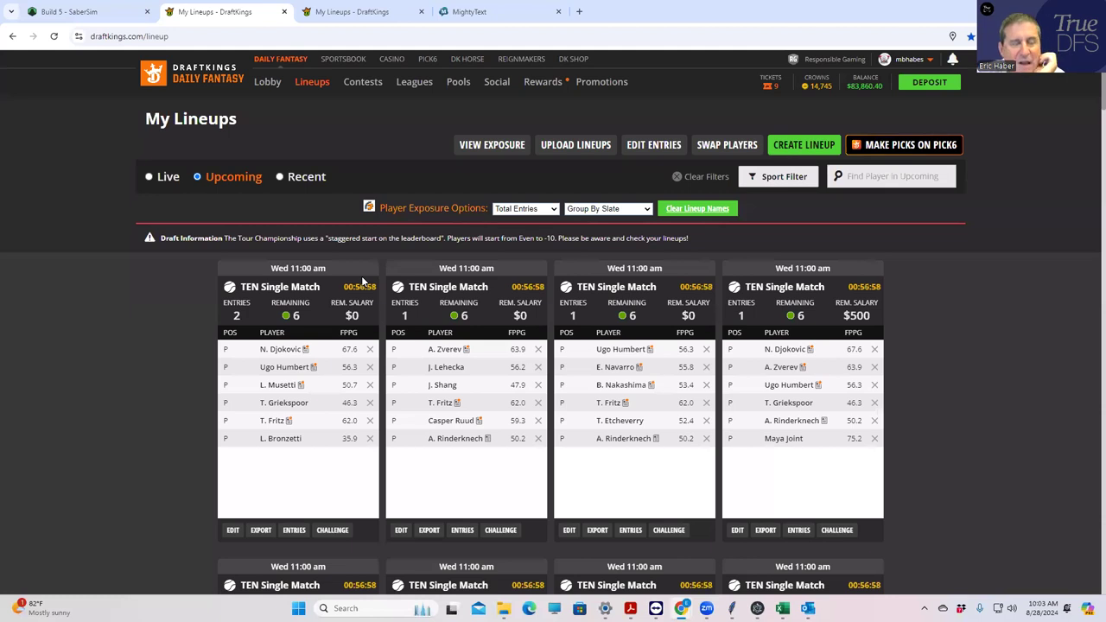
Step: Return to SaberSim, check the build settings, and rebuild the Build 5 lineups, discarding the previous ones
{"action": "left_click", "coordinate": [97, 14]}
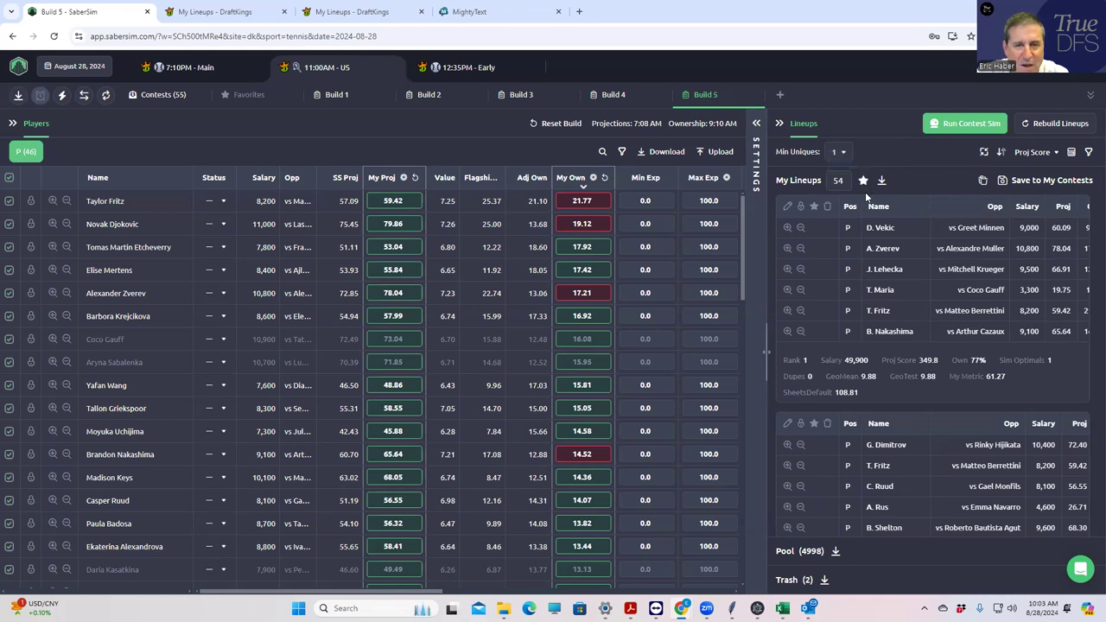
{"action": "left_click", "coordinate": [757, 124]}
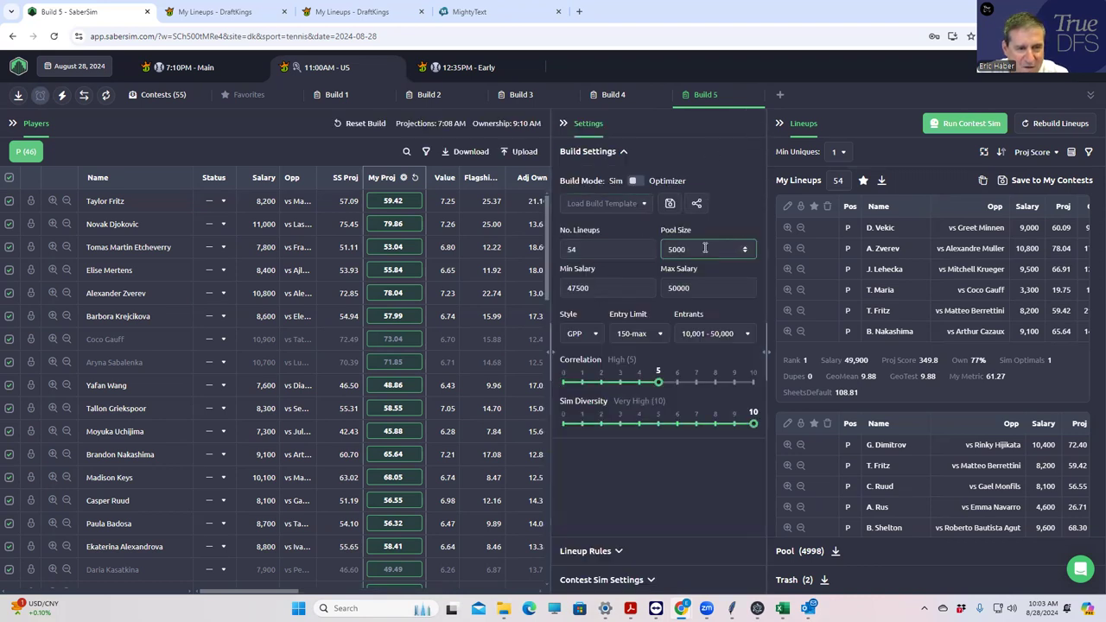
{"action": "left_click", "coordinate": [1045, 127]}
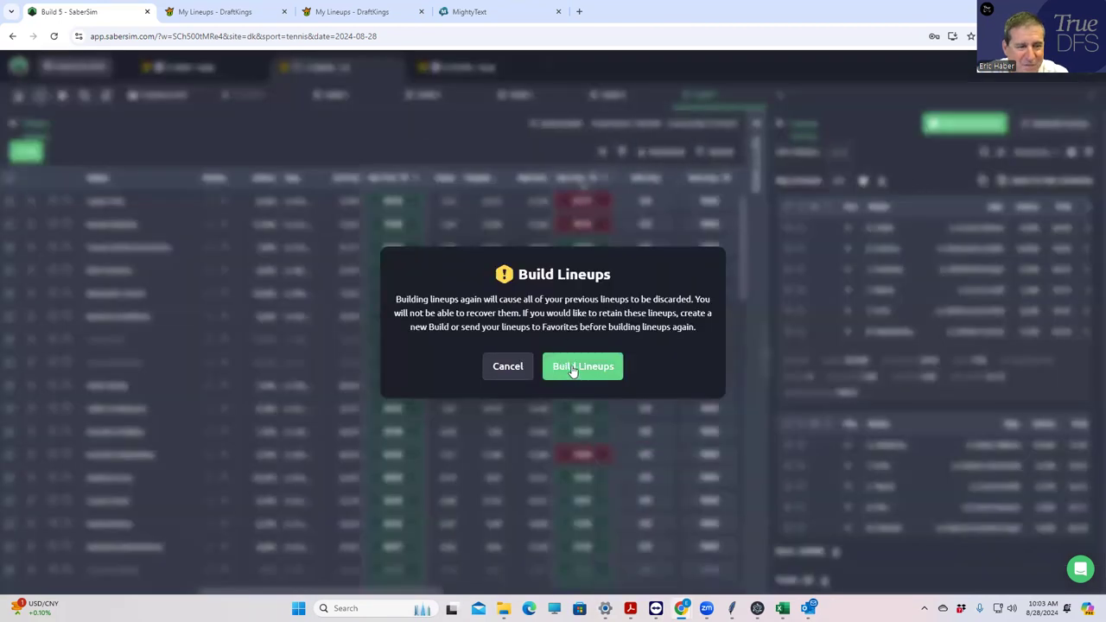
{"action": "left_click", "coordinate": [572, 368]}
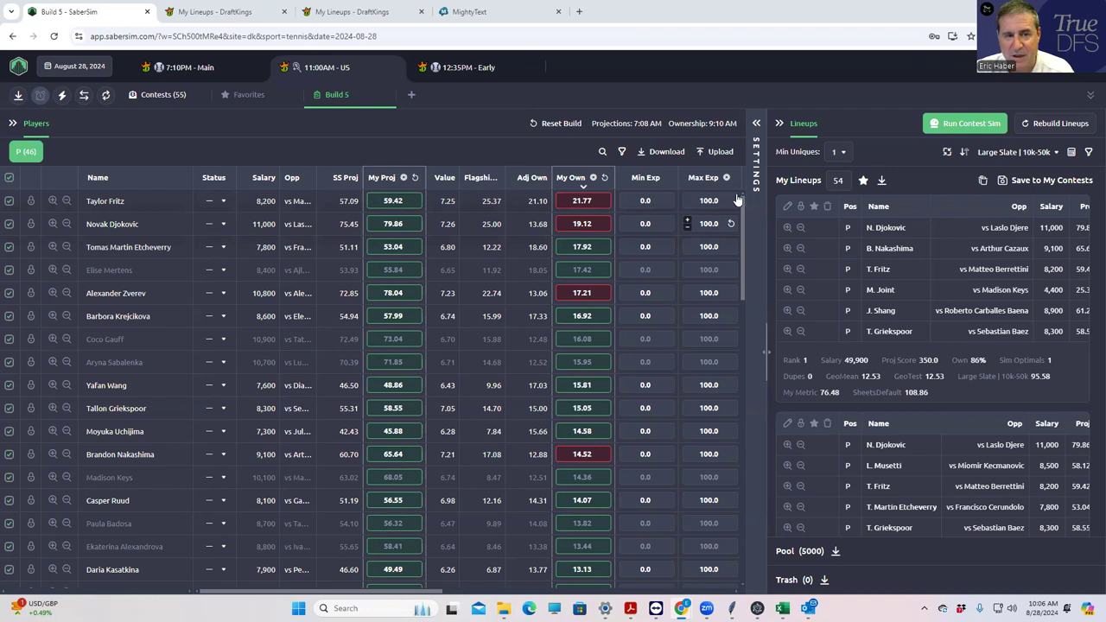
Step: Sort the Build 5 players by exposure in descending order to examine the rebuilt lineups' player exposures
{"action": "left_click", "coordinate": [756, 124]}
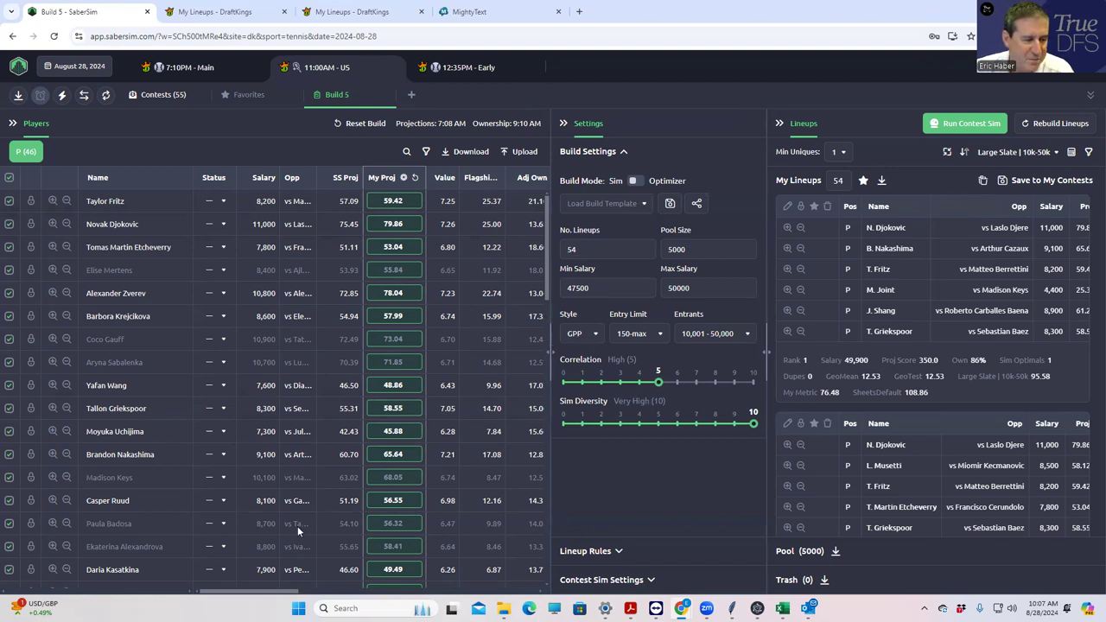
{"action": "left_click_drag", "start_coordinate": [262, 595], "coordinate": [344, 592]}
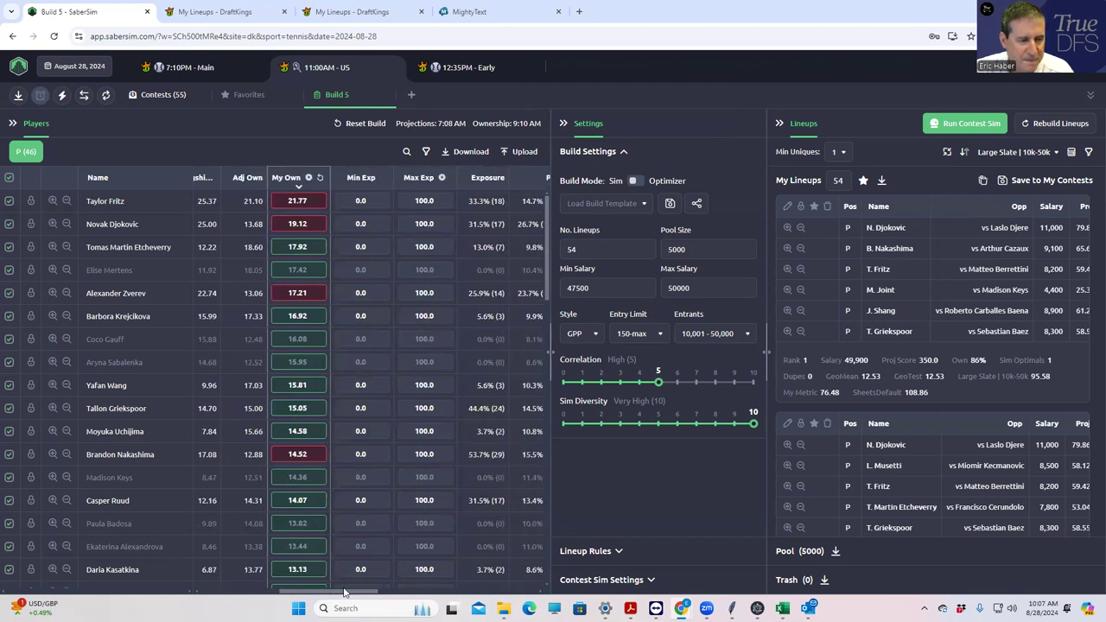
{"action": "mouse_move", "coordinate": [344, 593]}
{"action": "left_mouse_down"}
{"action": "mouse_move", "coordinate": [313, 588]}
{"action": "mouse_move", "coordinate": [348, 588]}
{"action": "left_mouse_up"}
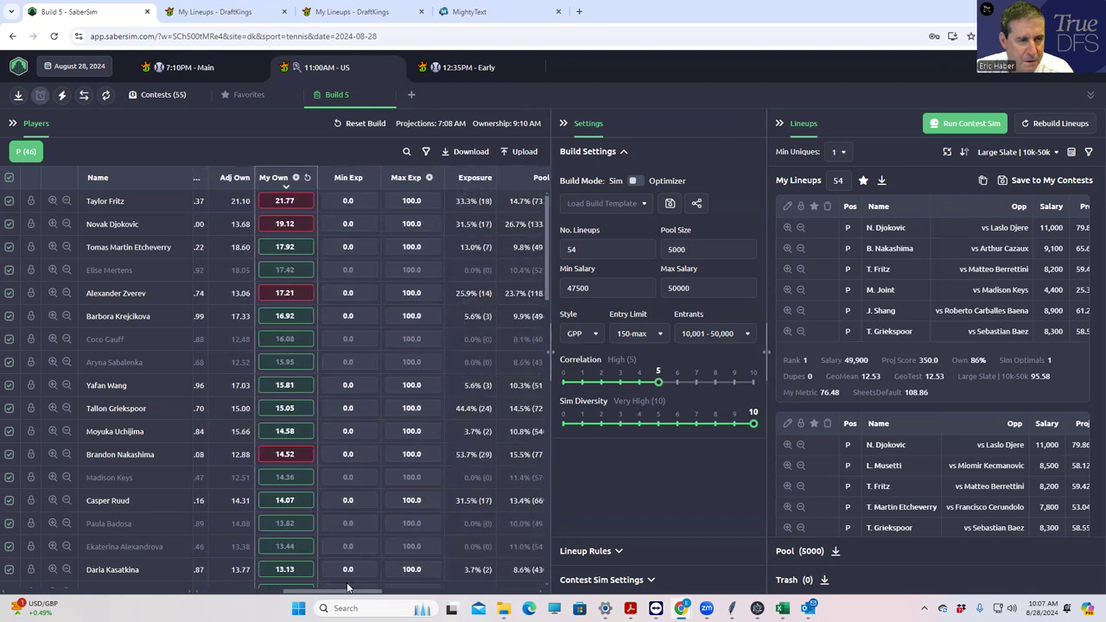
{"action": "left_click", "coordinate": [474, 179]}
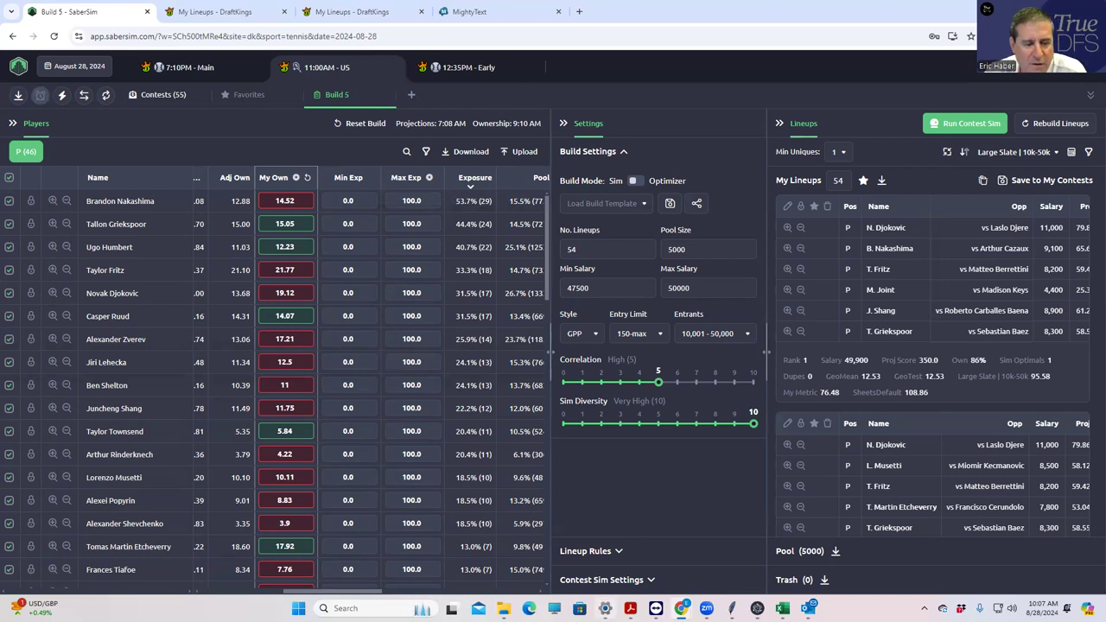
Step: Check the contest sim settings for the TEN $100K Line Painter Special and TEN $120K Big Apple Smash, and open the contests list
{"action": "left_click", "coordinate": [653, 580]}
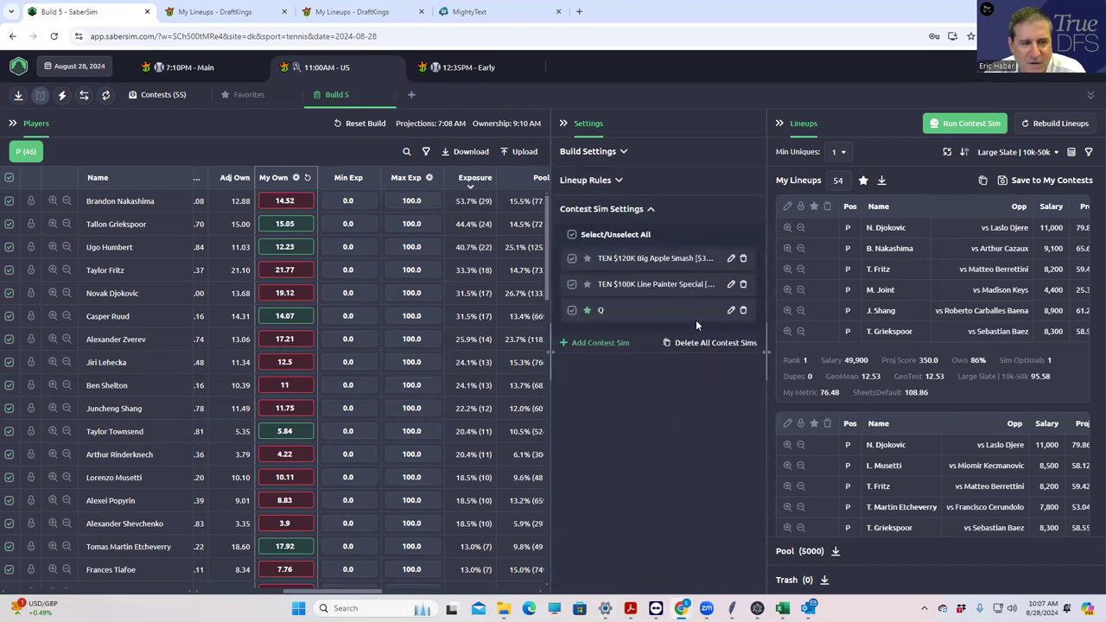
{"action": "left_click", "coordinate": [731, 284]}
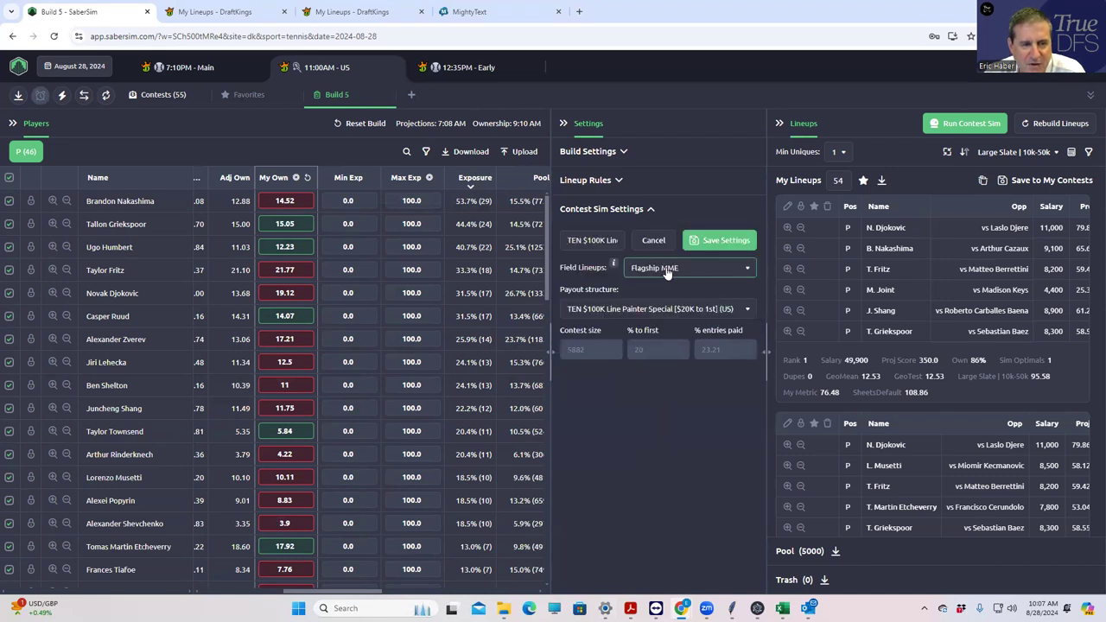
{"action": "left_click", "coordinate": [711, 242]}
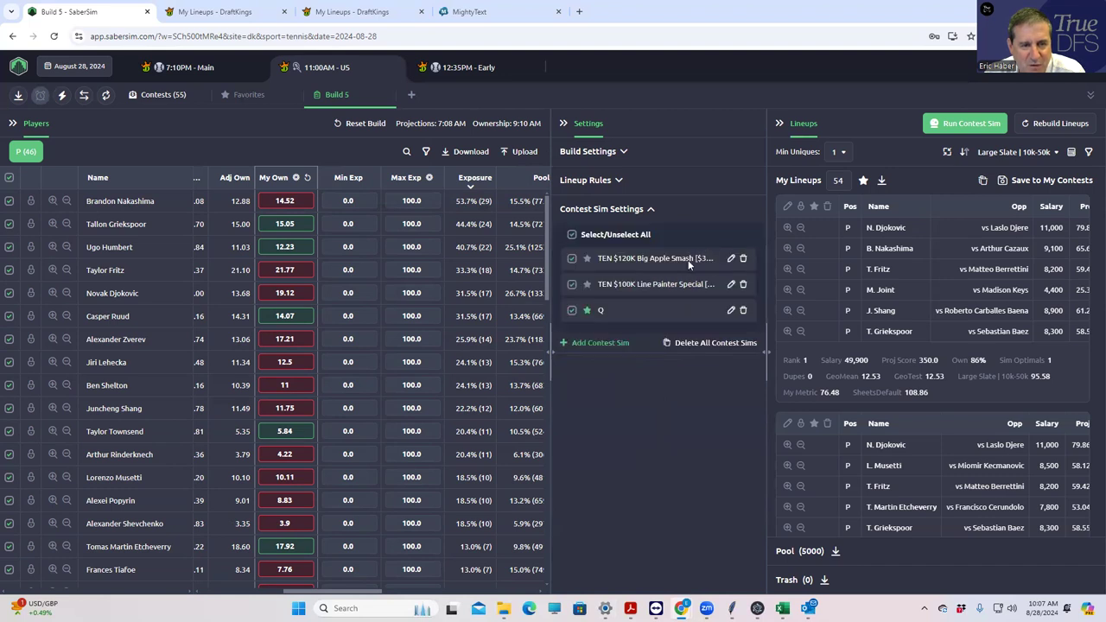
{"action": "left_click", "coordinate": [730, 259]}
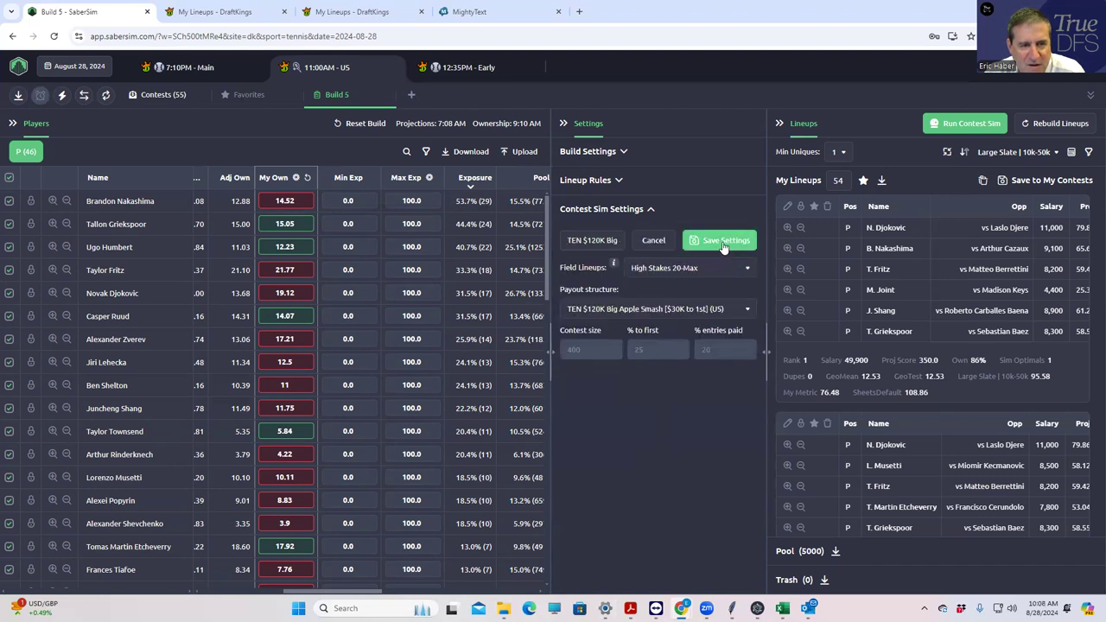
{"action": "left_click", "coordinate": [722, 243]}
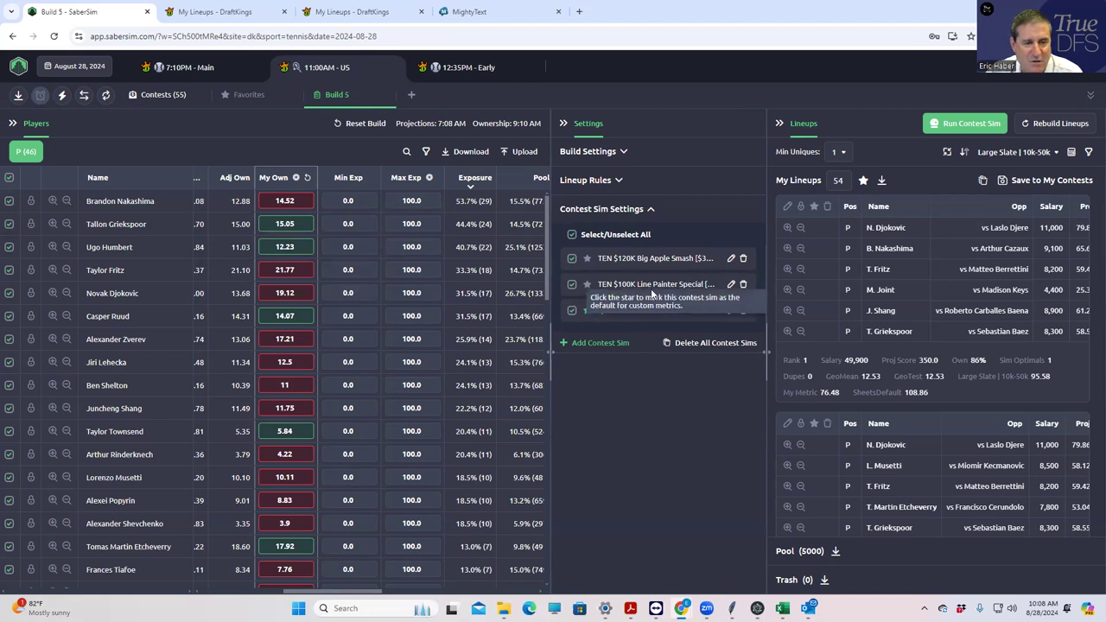
{"action": "left_click", "coordinate": [160, 95]}
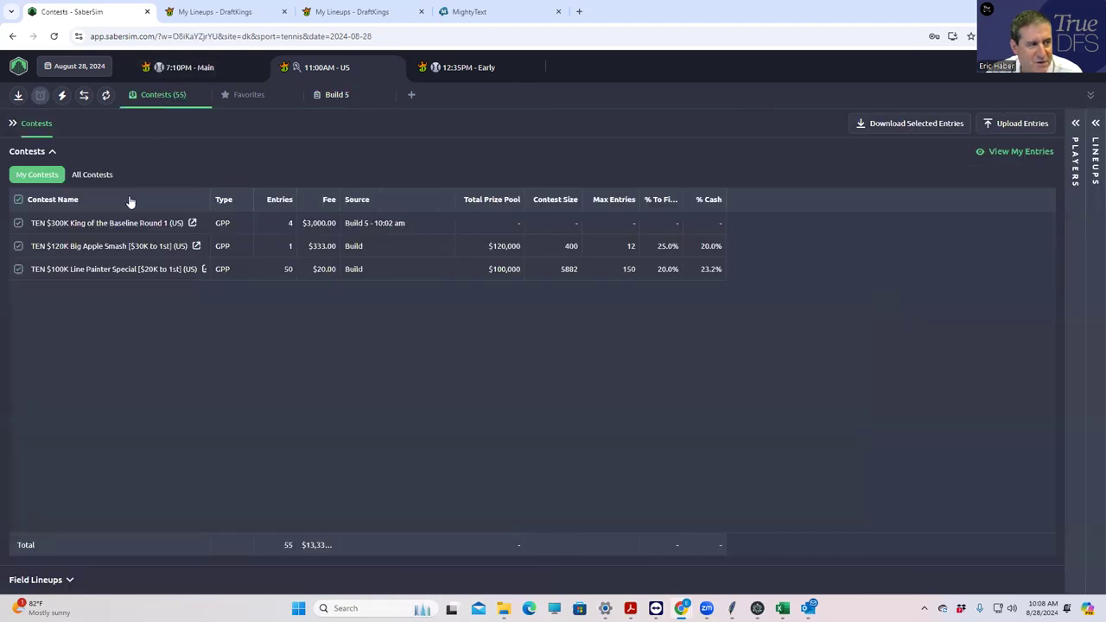
Step: Open the pre-lock Flagship MME field lineups in the contests list and examine the field's player exposures
{"action": "left_click", "coordinate": [70, 579]}
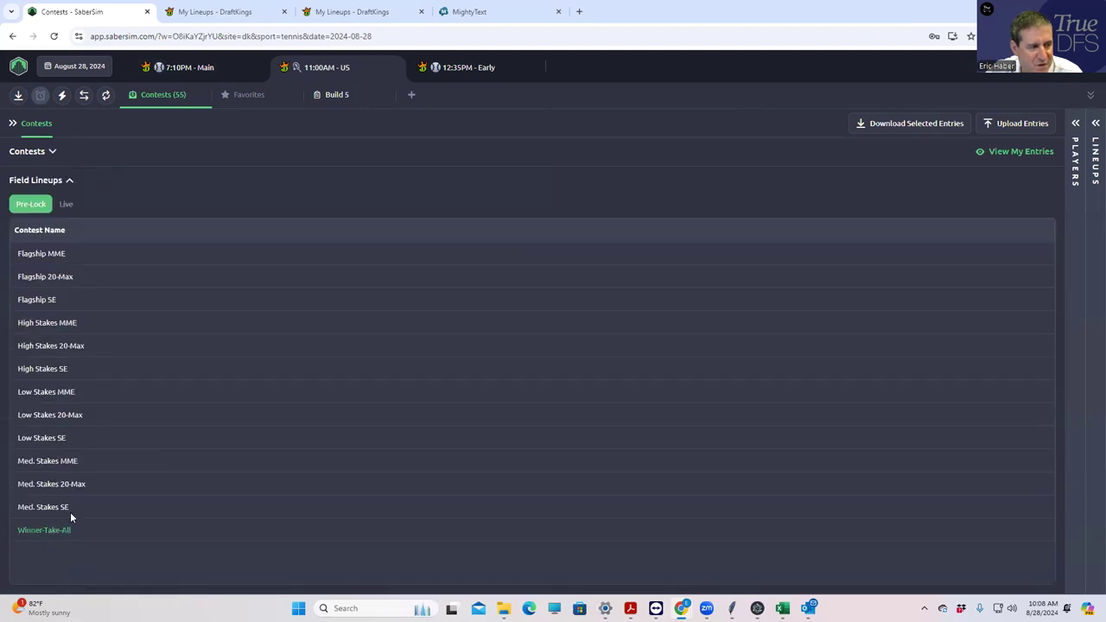
{"action": "left_click", "coordinate": [48, 254]}
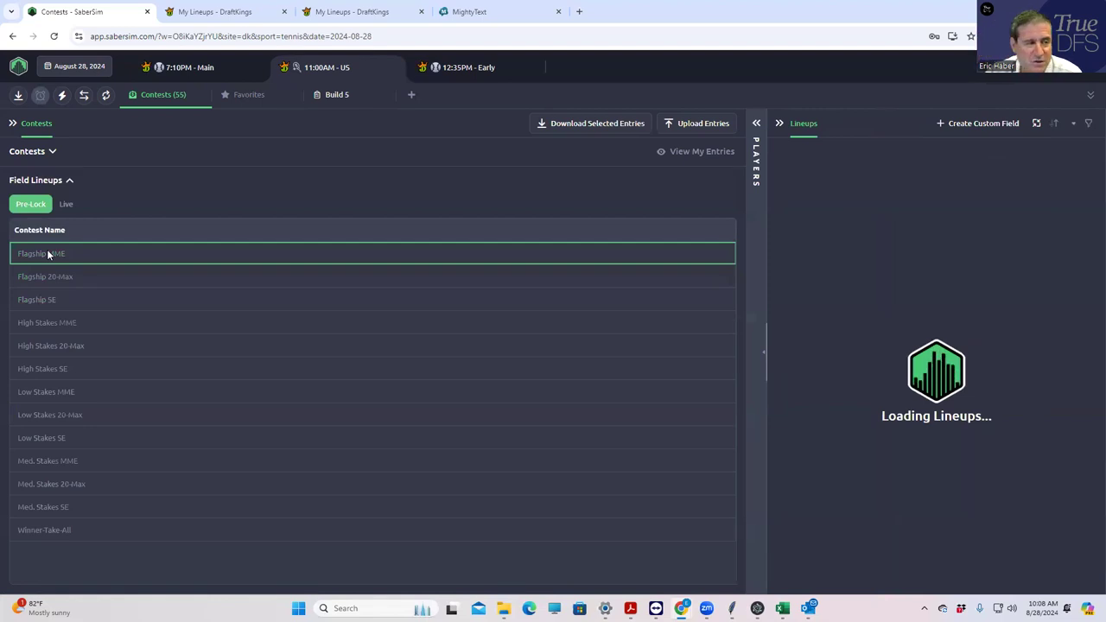
{"action": "left_click", "coordinate": [756, 123]}
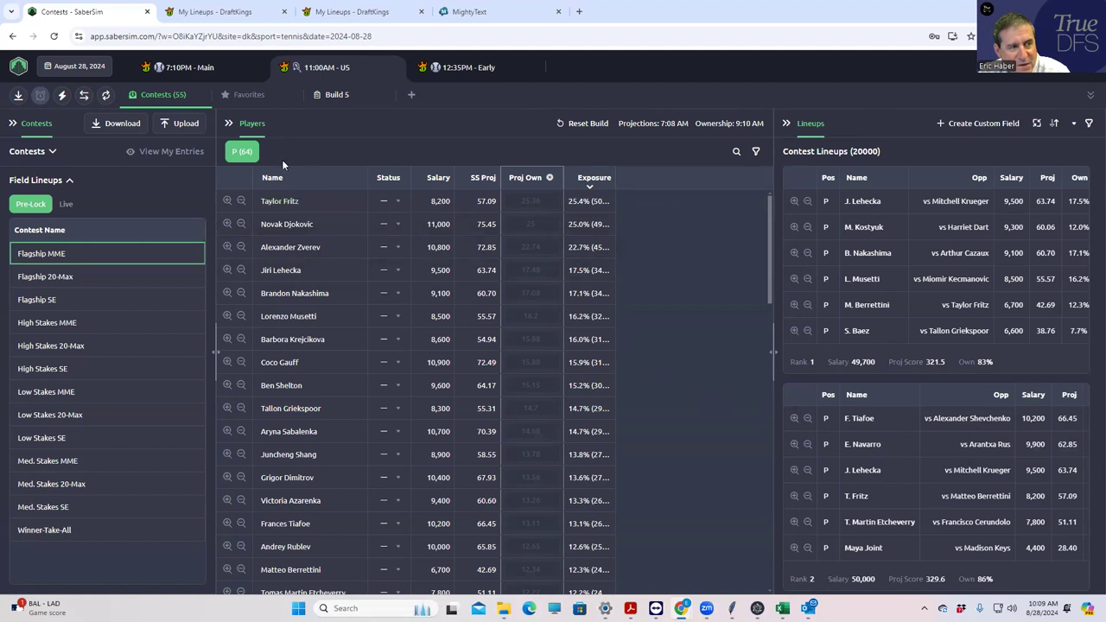
Step: Return to Build 5 and sort its players by pool share in descending order to examine their exposures
{"action": "left_click", "coordinate": [337, 94]}
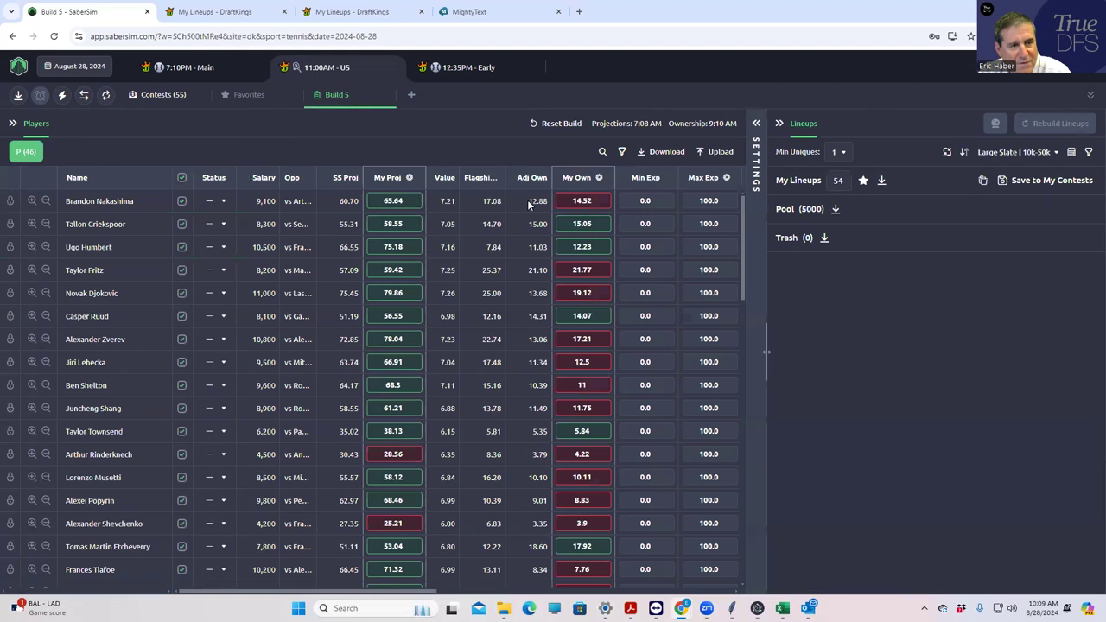
{"action": "left_click_drag", "start_coordinate": [423, 595], "coordinate": [502, 570]}
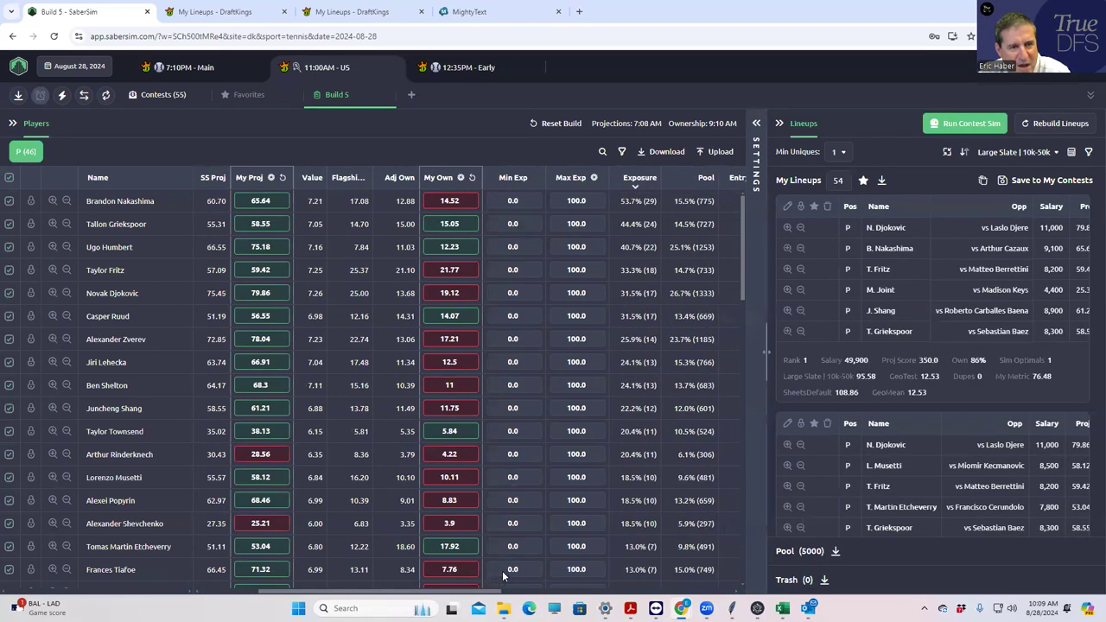
{"action": "left_click", "coordinate": [654, 183]}
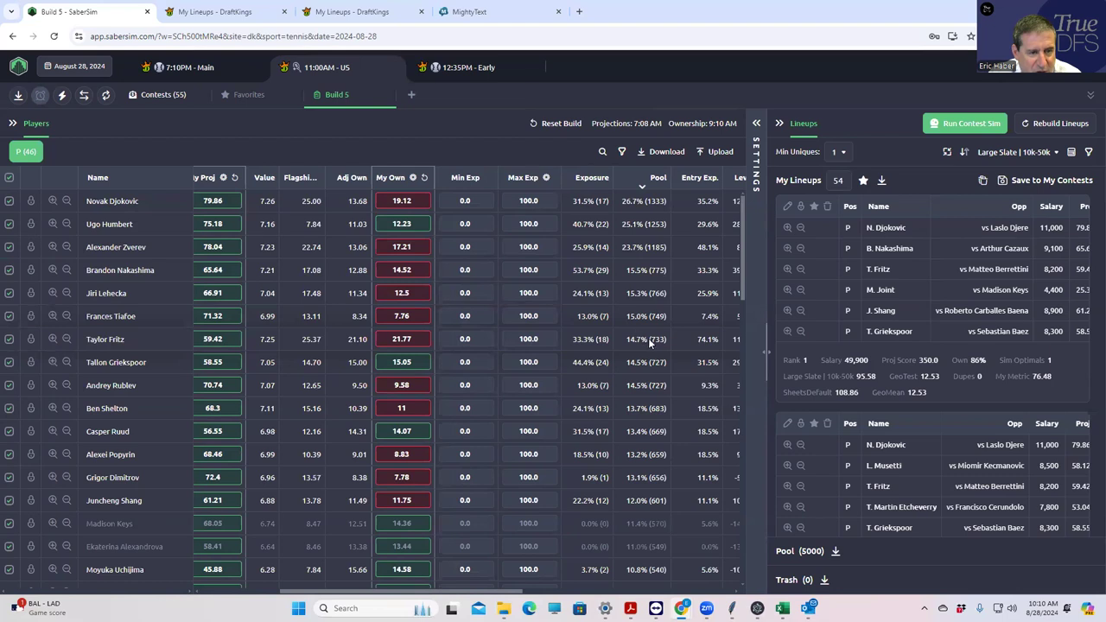
Step: Reopen the Flagship MME field lineups and sort the players by exposure in descending order
{"action": "left_click", "coordinate": [163, 97]}
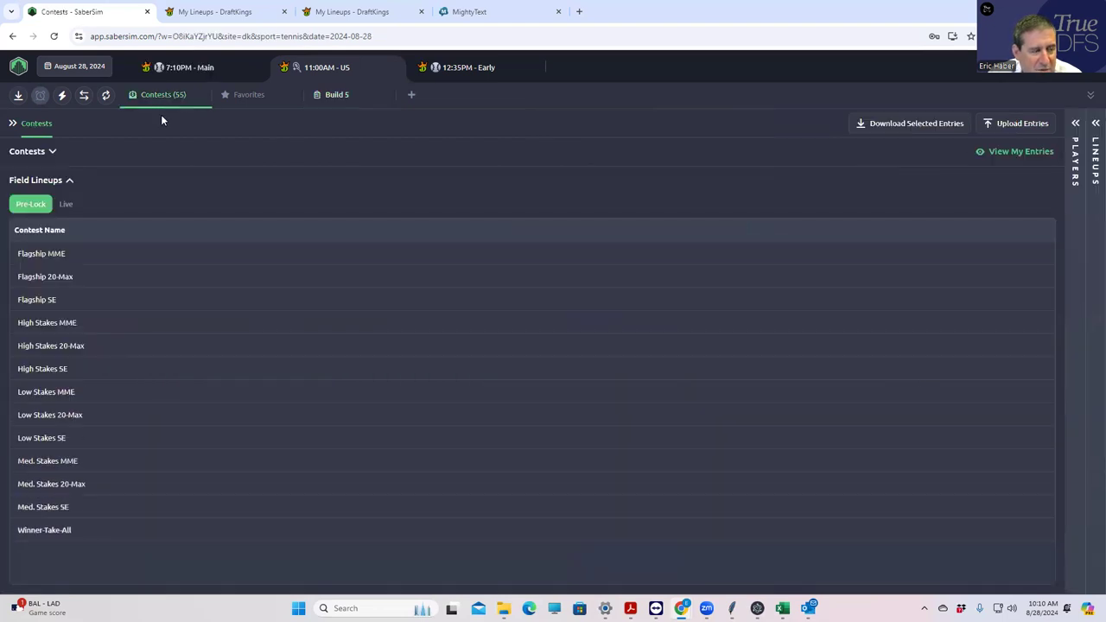
{"action": "left_click", "coordinate": [51, 256]}
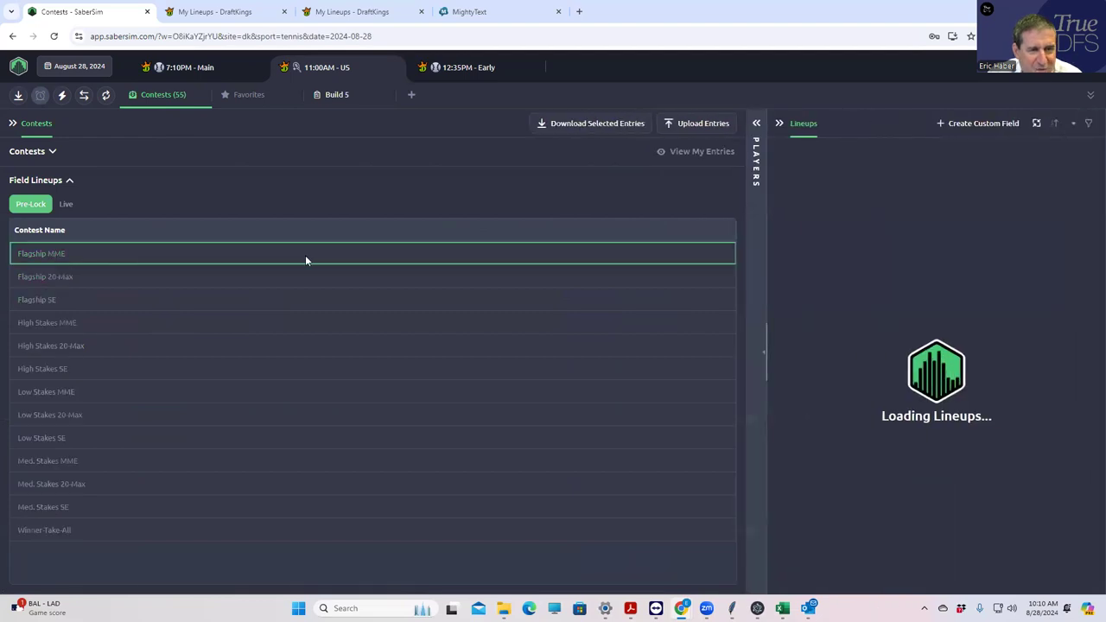
{"action": "left_click", "coordinate": [757, 124]}
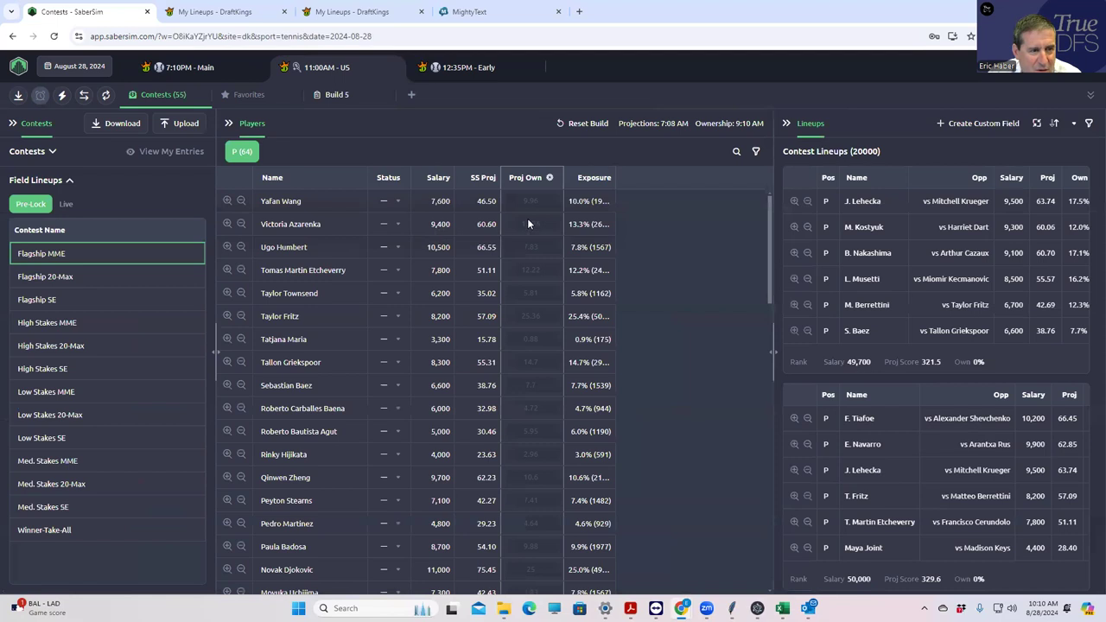
{"action": "left_click", "coordinate": [594, 181]}
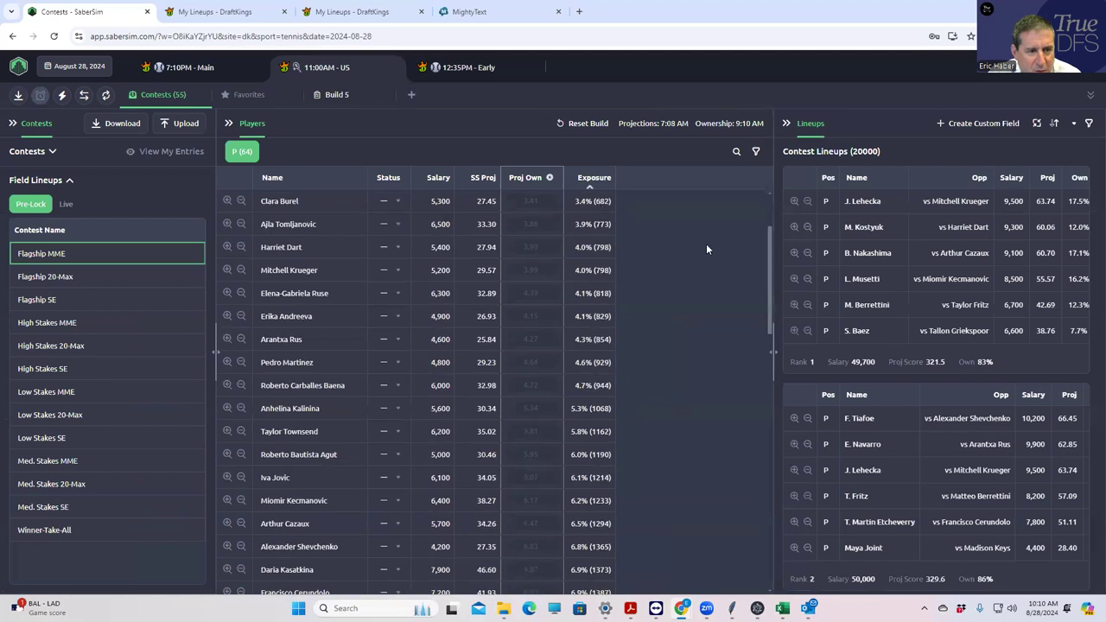
{"action": "left_click", "coordinate": [593, 180]}
{"action": "left_click_drag", "start_coordinate": [769, 259], "coordinate": [765, 176]}
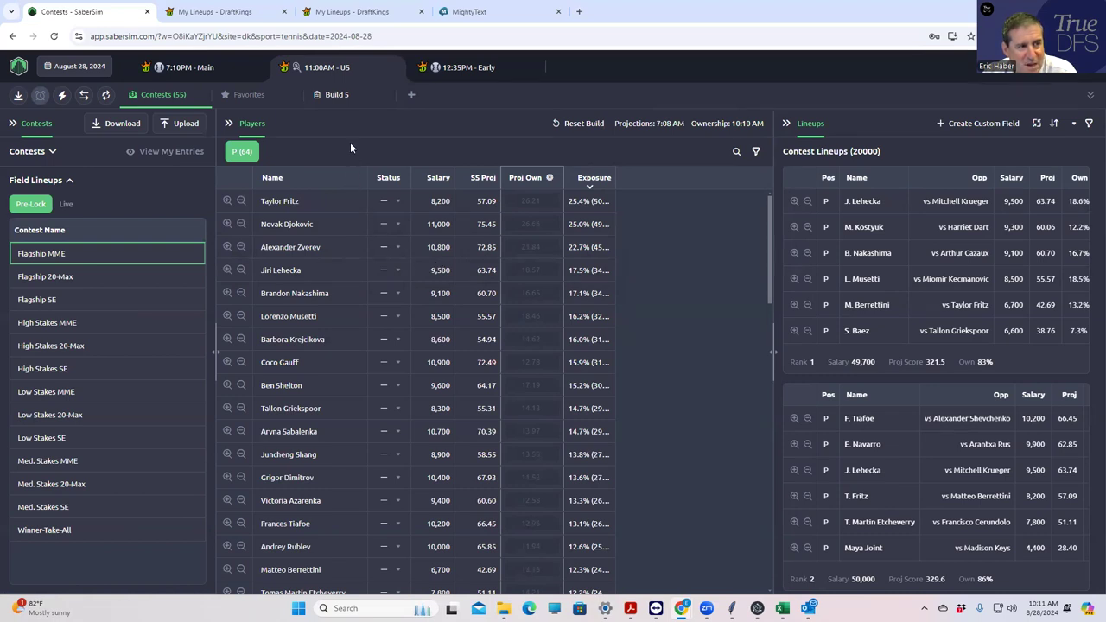
Step: Check the contest sim settings of the TEN $100K Line Painter Special in Build 5
{"action": "left_click", "coordinate": [337, 96]}
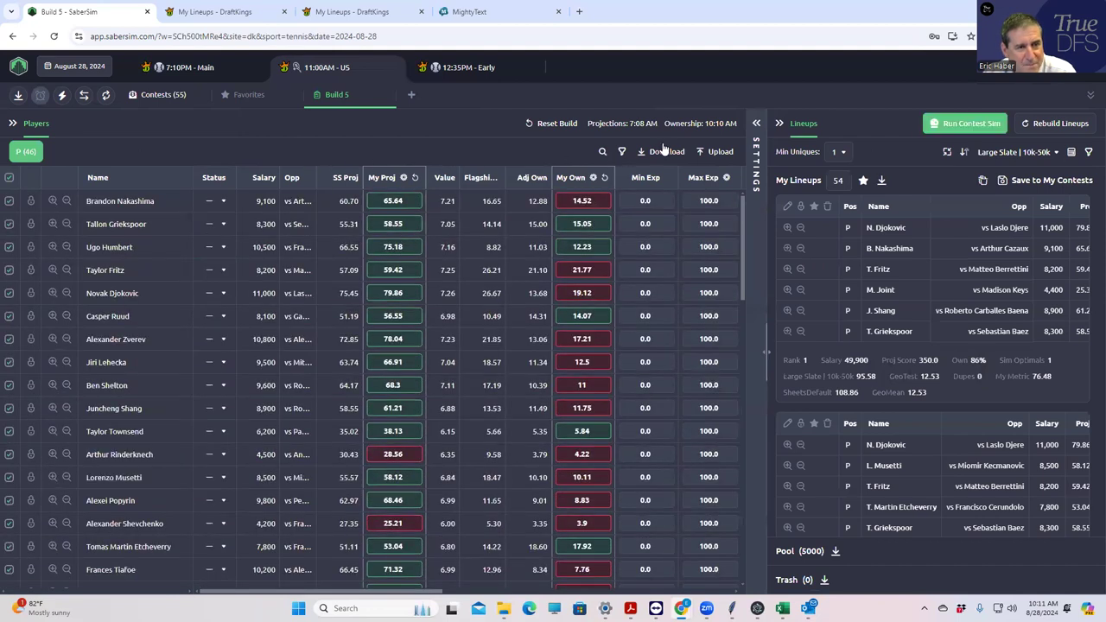
{"action": "left_click", "coordinate": [753, 132]}
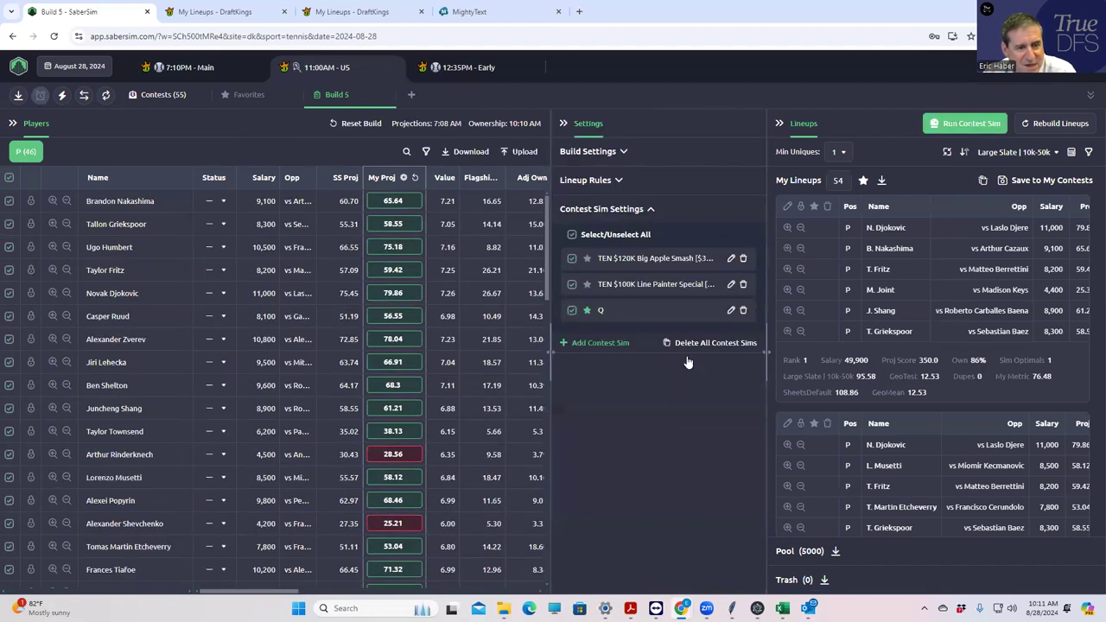
{"action": "left_click", "coordinate": [728, 286]}
{"action": "left_click", "coordinate": [718, 242]}
Step: Open the High Stakes 20-Max field lineups in the contests list and examine the player exposures
{"action": "left_click", "coordinate": [162, 97]}
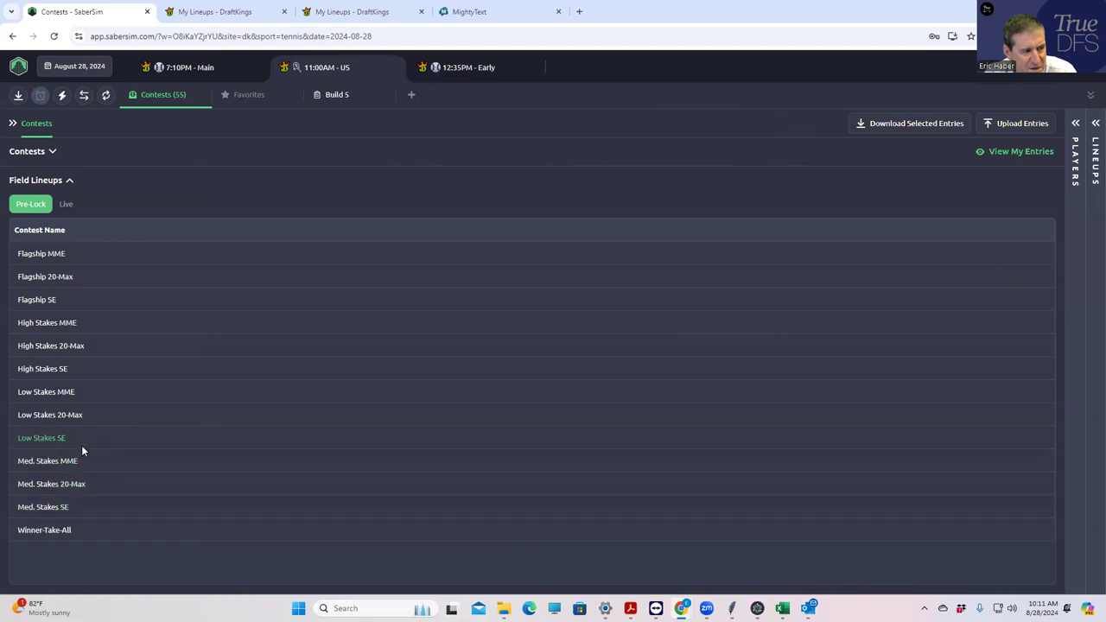
{"action": "left_click", "coordinate": [62, 344]}
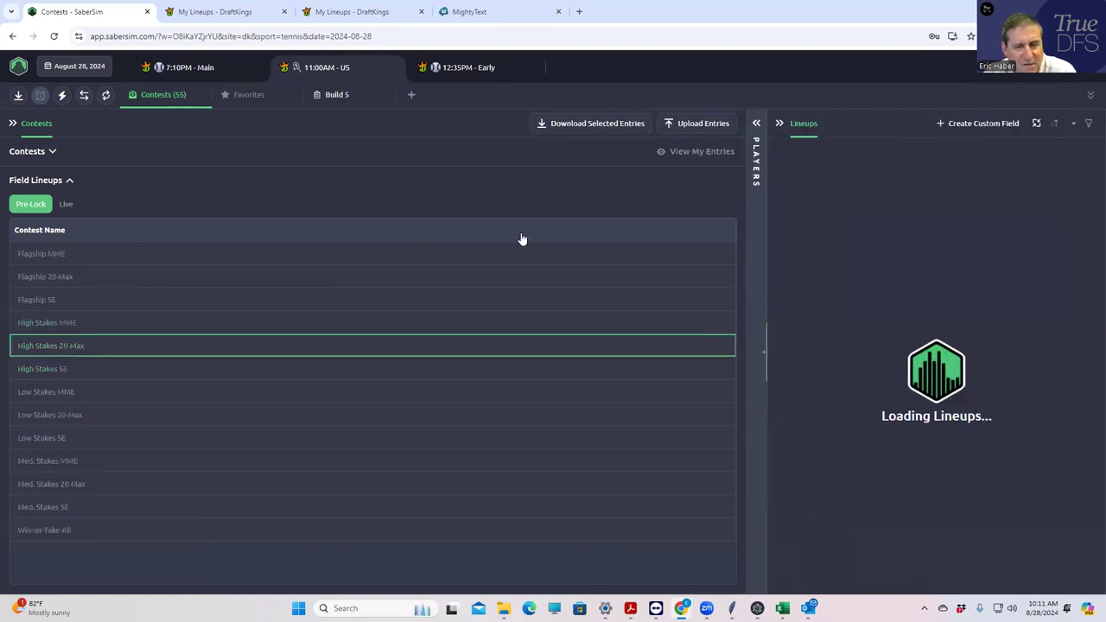
{"action": "left_click", "coordinate": [757, 138]}
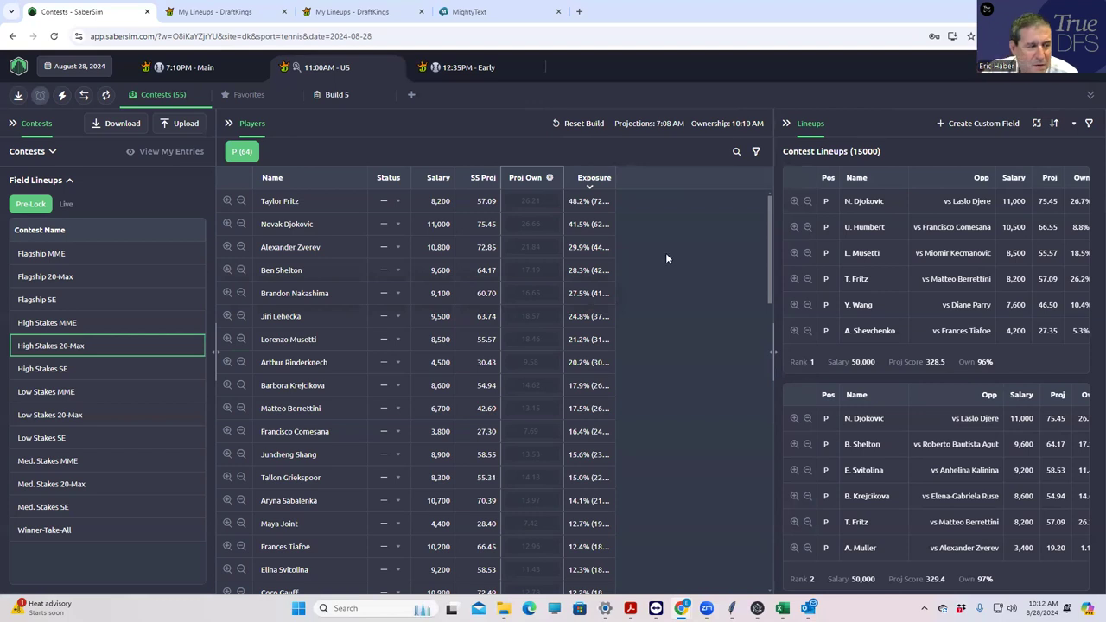
Step: Compare the player exposures of the Flagship MME, High Stakes 20-Max and High Stakes MME field lineups
{"action": "left_click", "coordinate": [52, 254]}
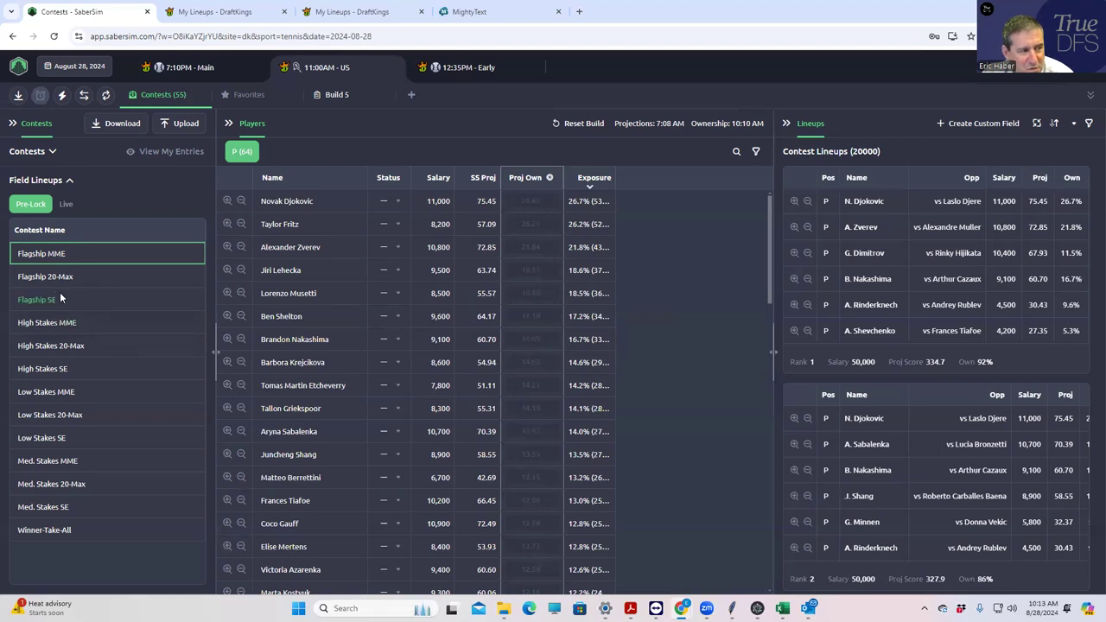
{"action": "left_click", "coordinate": [64, 345]}
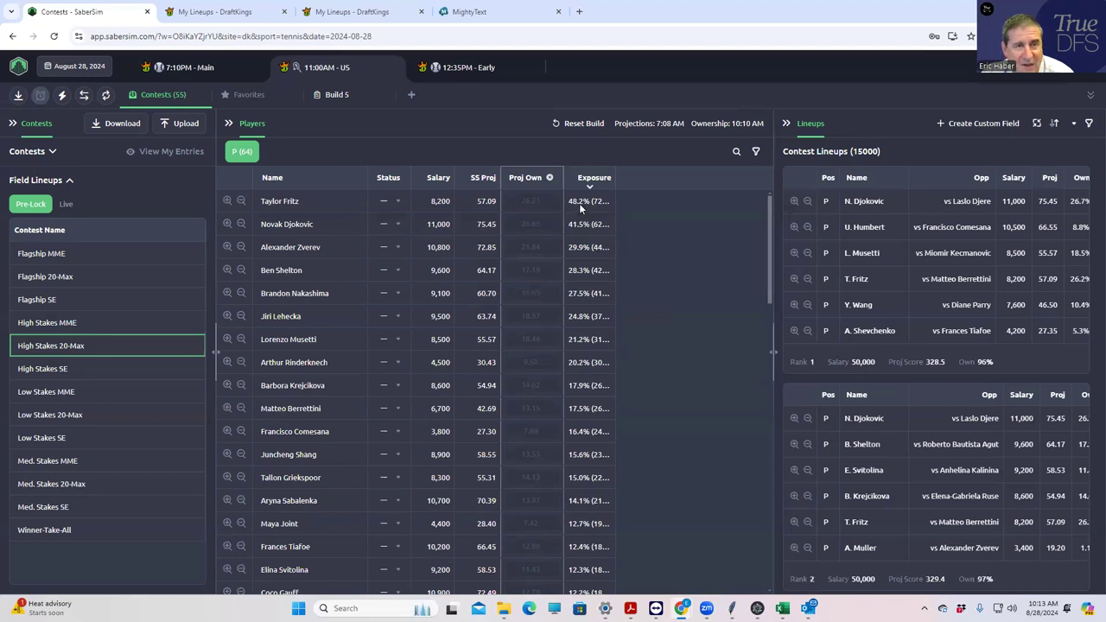
{"action": "left_click", "coordinate": [65, 325]}
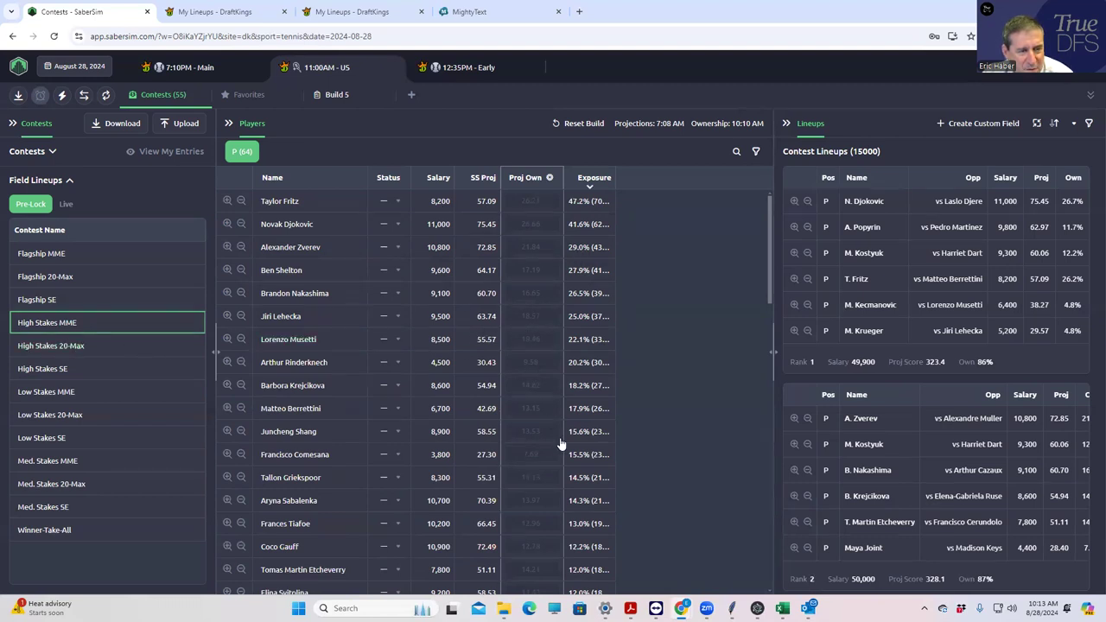
{"action": "scroll", "coordinate": [586, 478], "scroll_direction": "down", "scroll_amount": 3}
{"action": "scroll", "coordinate": [574, 436], "scroll_direction": "up", "scroll_amount": 3}
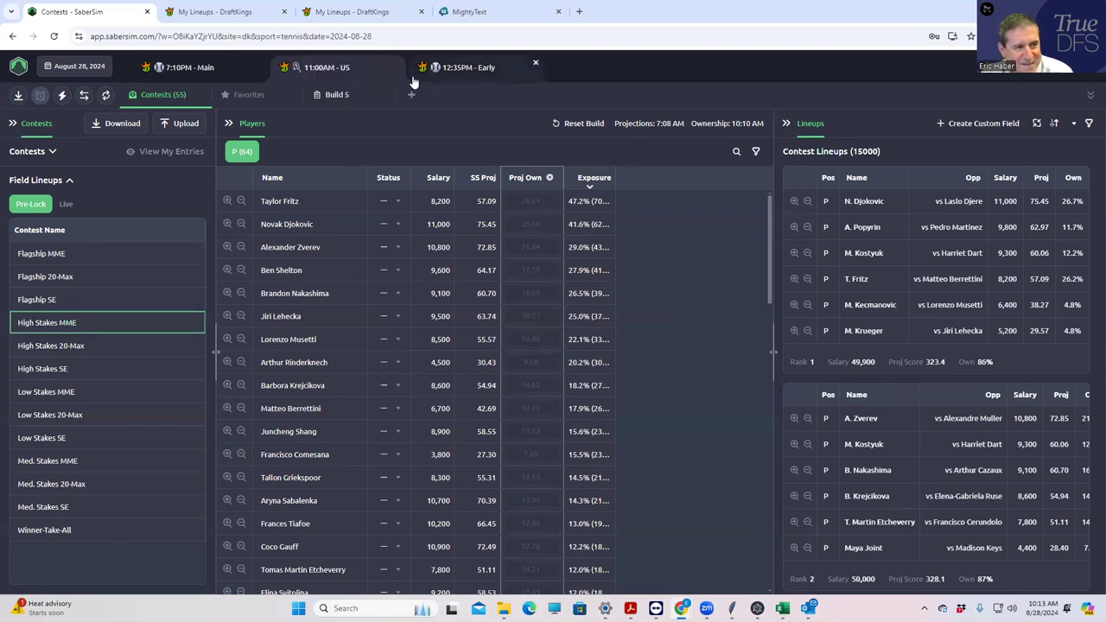
Step: Save the Build 5 TEN $100K Line Painter Special sim with High Stakes MME field lineups, and check the TEN $120K Big Apple Smash sim settings
{"action": "left_click", "coordinate": [339, 94]}
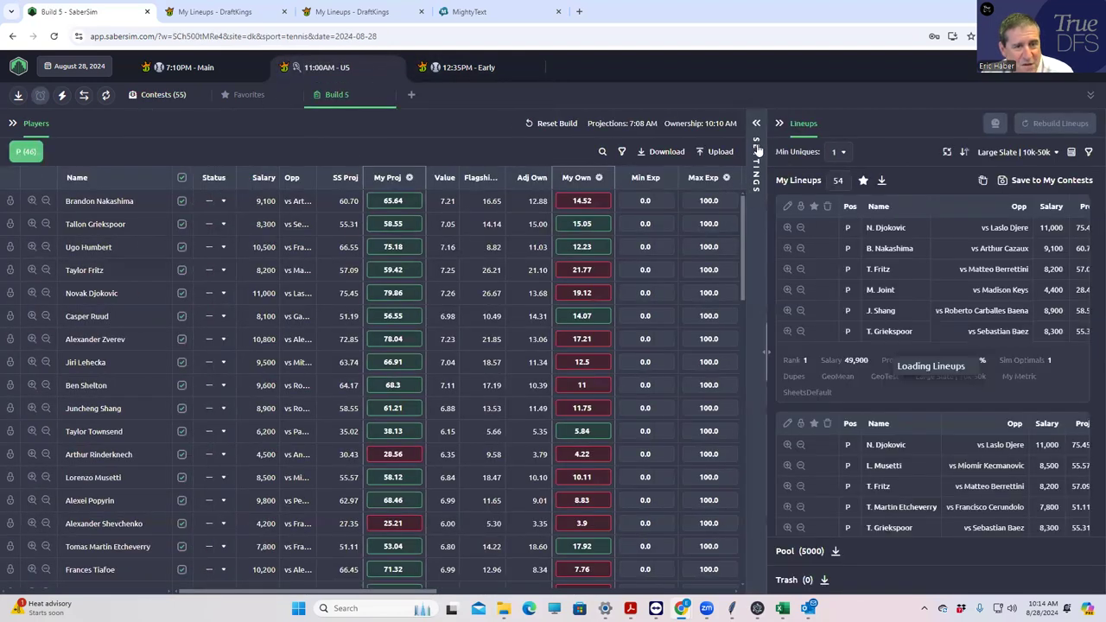
{"action": "left_click", "coordinate": [759, 143]}
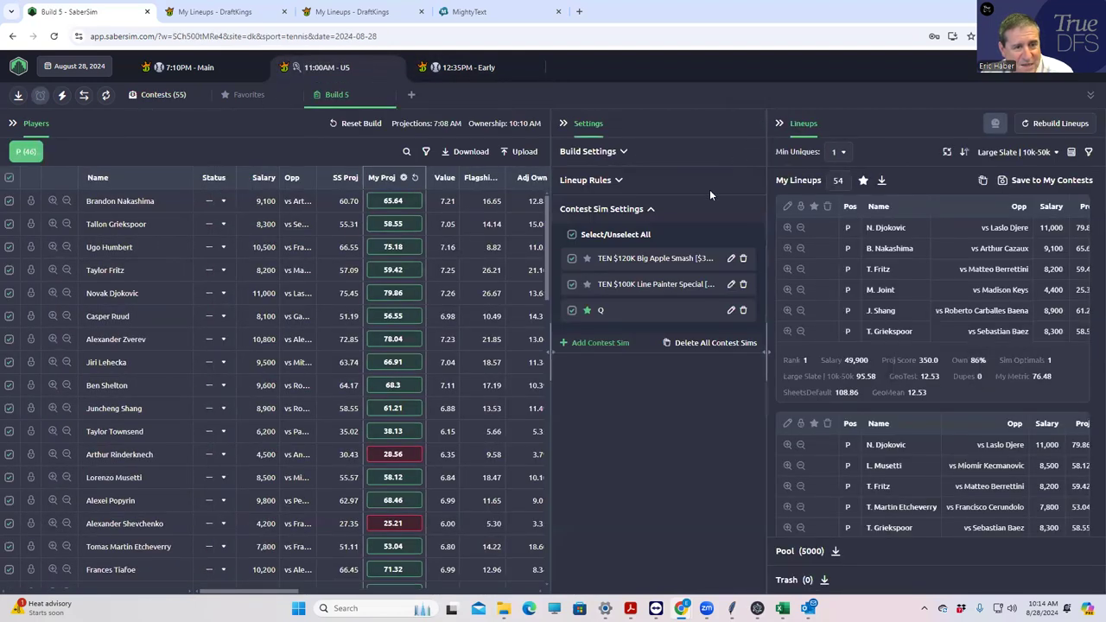
{"action": "left_click", "coordinate": [732, 285]}
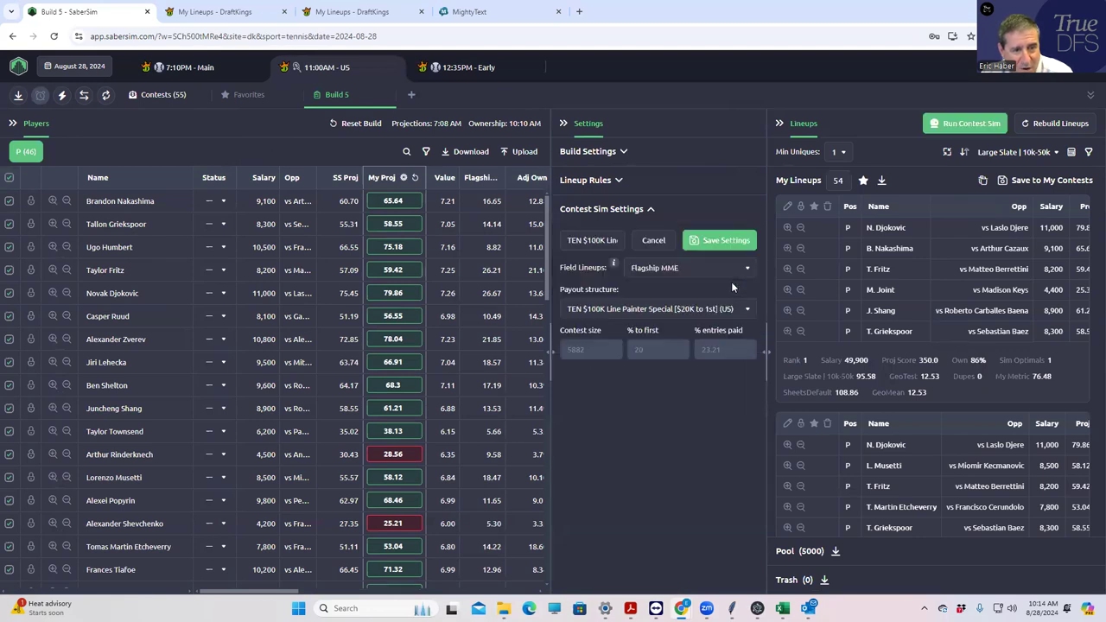
{"action": "left_click", "coordinate": [707, 271]}
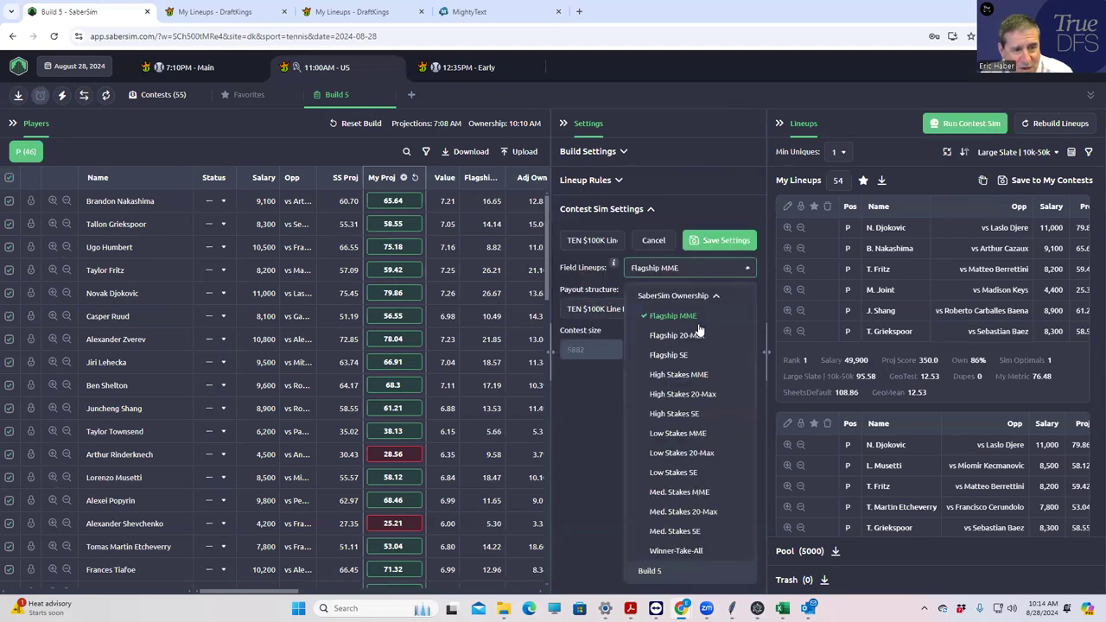
{"action": "left_click", "coordinate": [687, 375]}
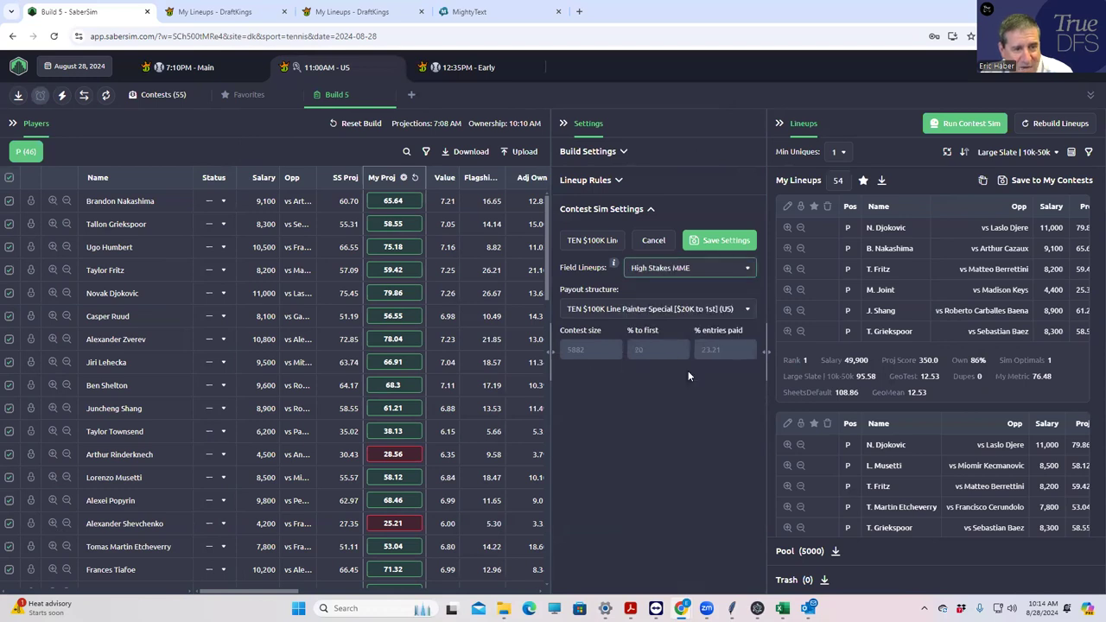
{"action": "left_click", "coordinate": [718, 242]}
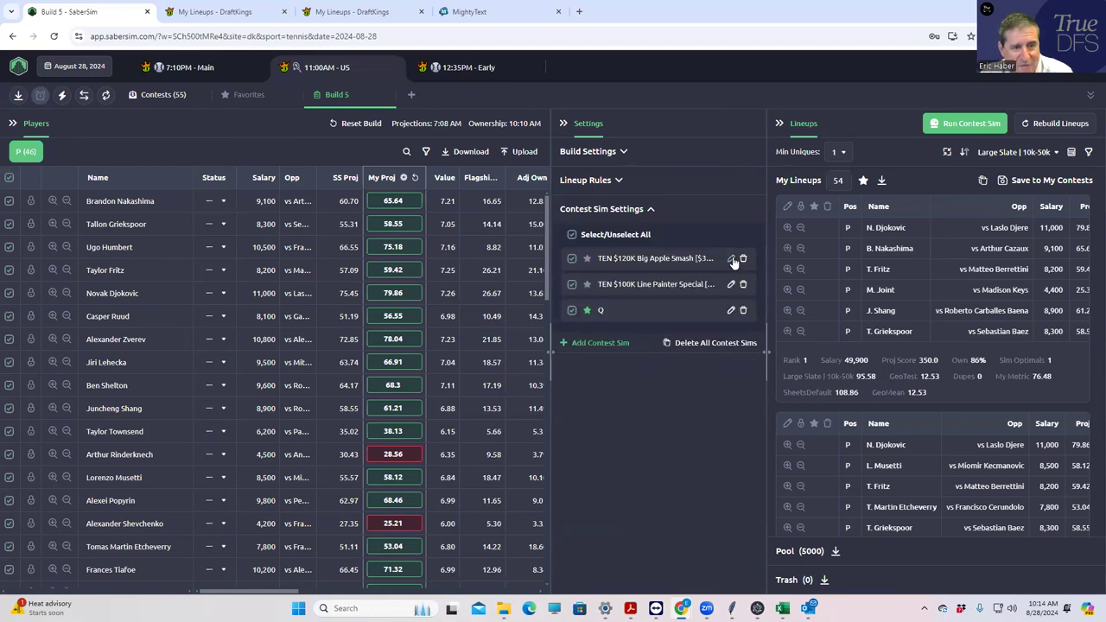
{"action": "left_click", "coordinate": [731, 258]}
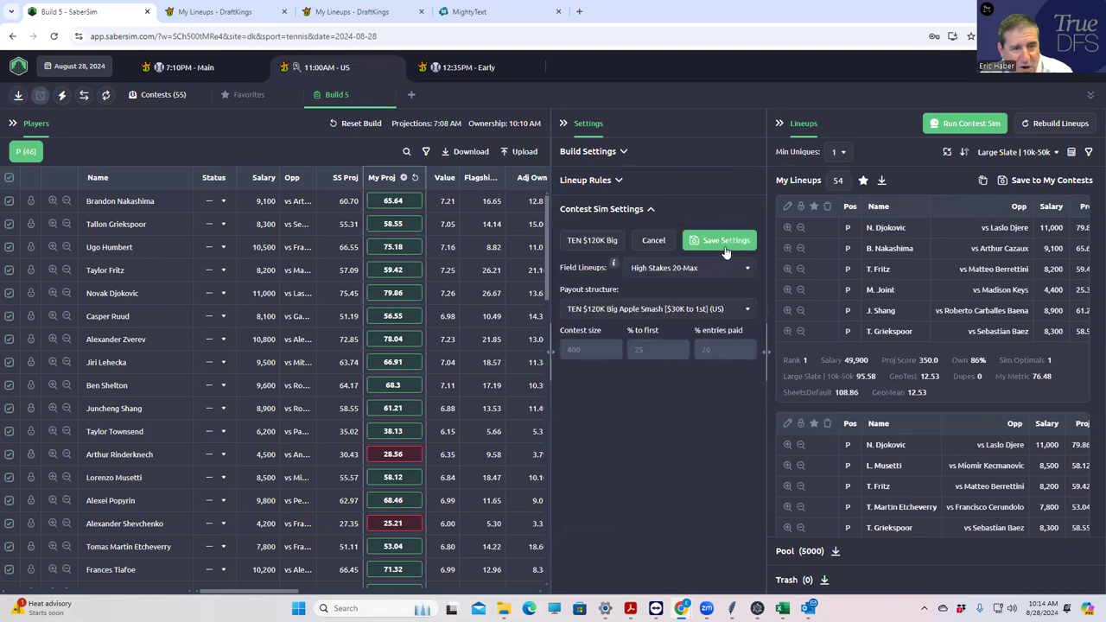
{"action": "left_click", "coordinate": [722, 242]}
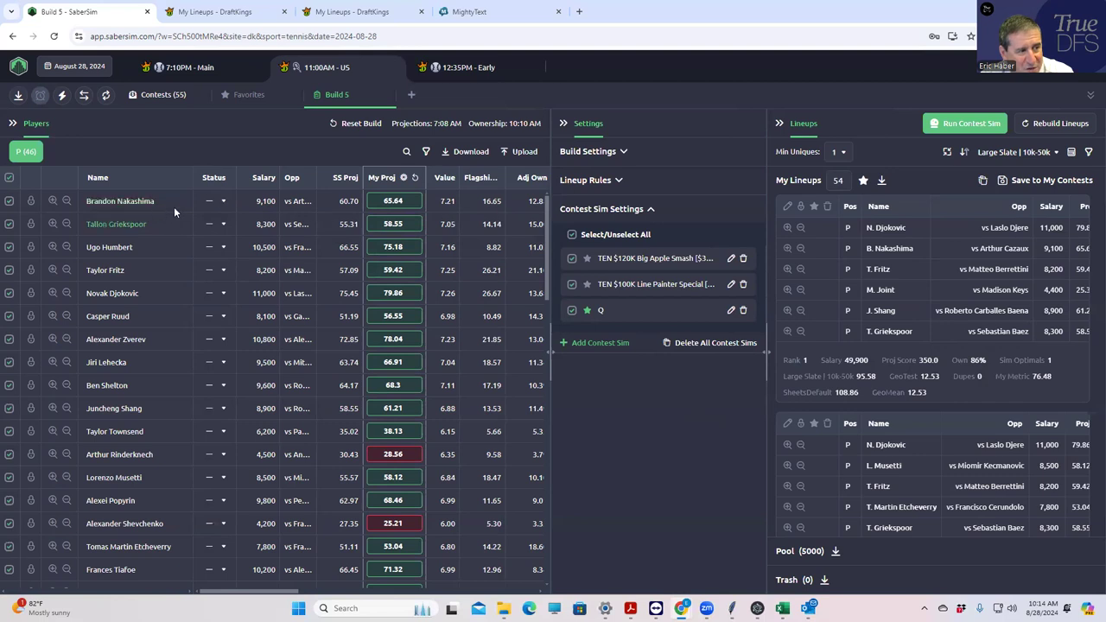
Step: Set the field lineups of contest sim Q to High Stakes MME and save its settings
{"action": "left_click", "coordinate": [731, 312]}
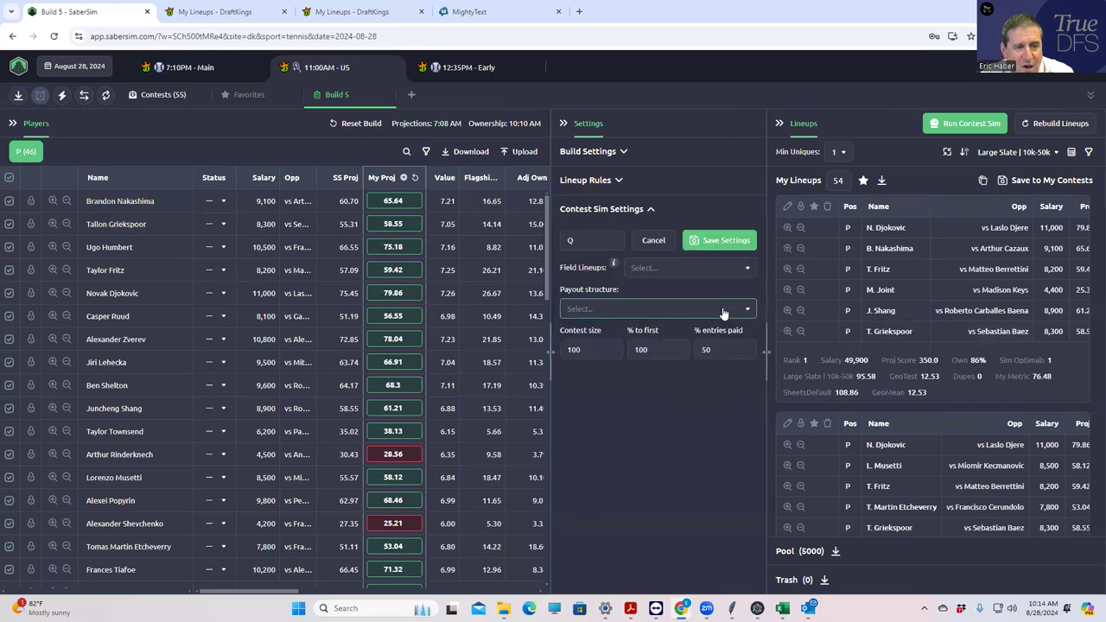
{"action": "left_click", "coordinate": [675, 275]}
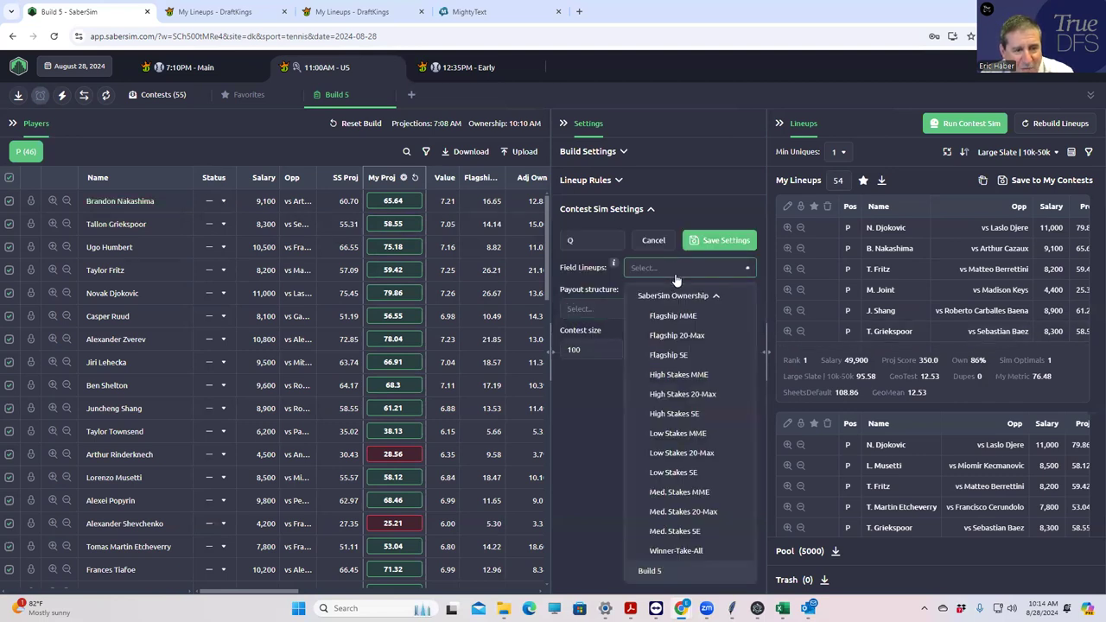
{"action": "left_click", "coordinate": [693, 380]}
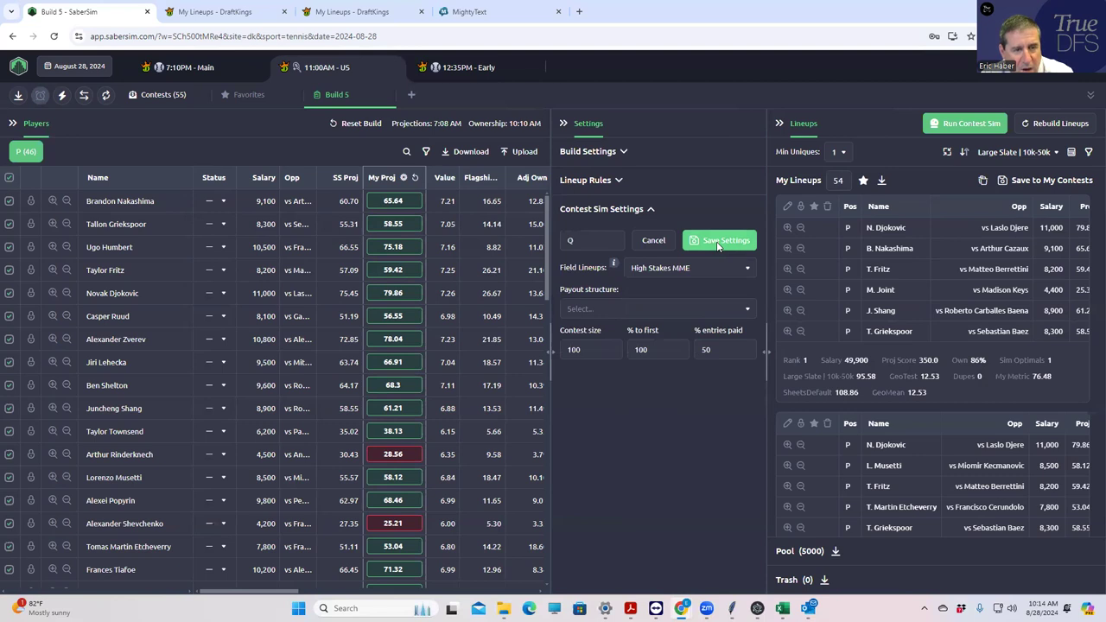
{"action": "left_click", "coordinate": [719, 241]}
Step: Set the percentage to first of contest sim Q to 50 and save its settings
{"action": "left_click", "coordinate": [728, 313]}
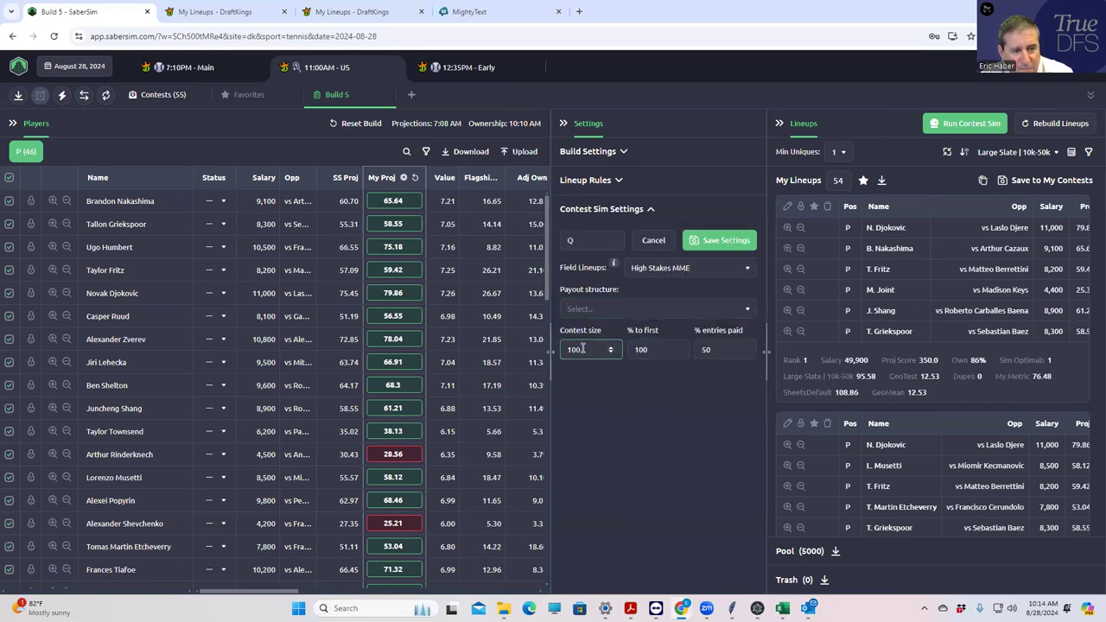
{"action": "left_click", "coordinate": [613, 311]}
{"action": "left_click", "coordinate": [598, 328]}
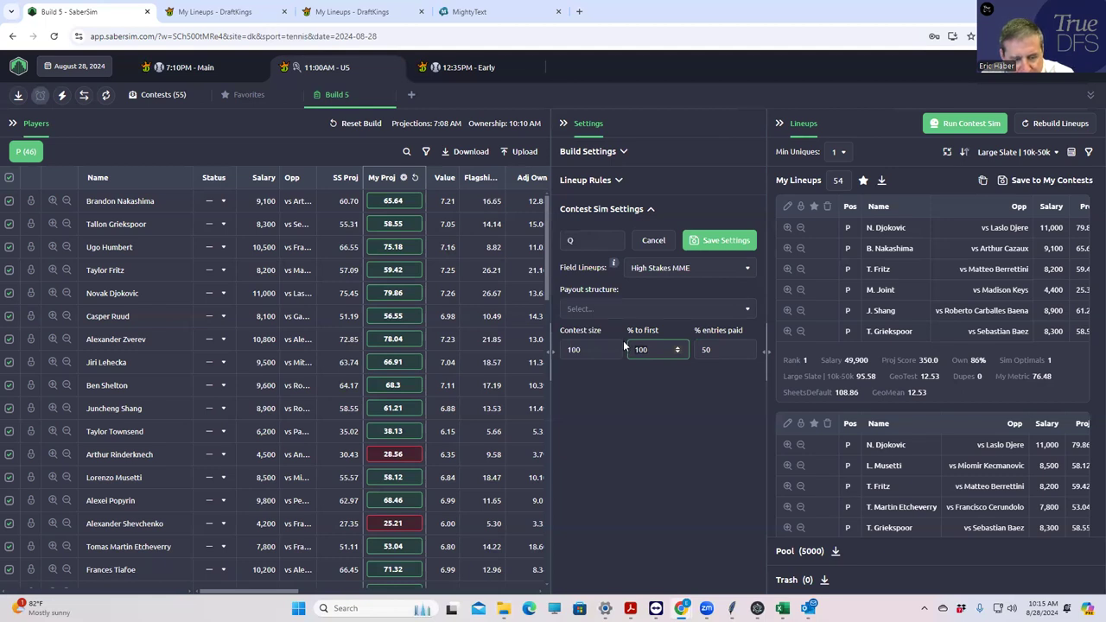
{"action": "type", "text": "50"}
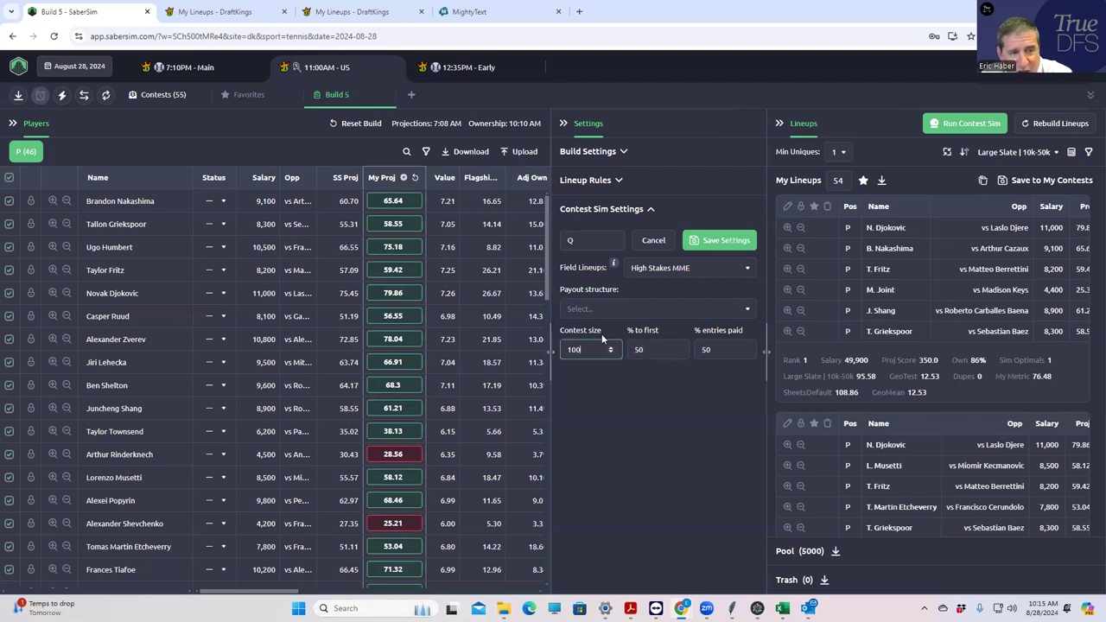
{"action": "left_click", "coordinate": [716, 242]}
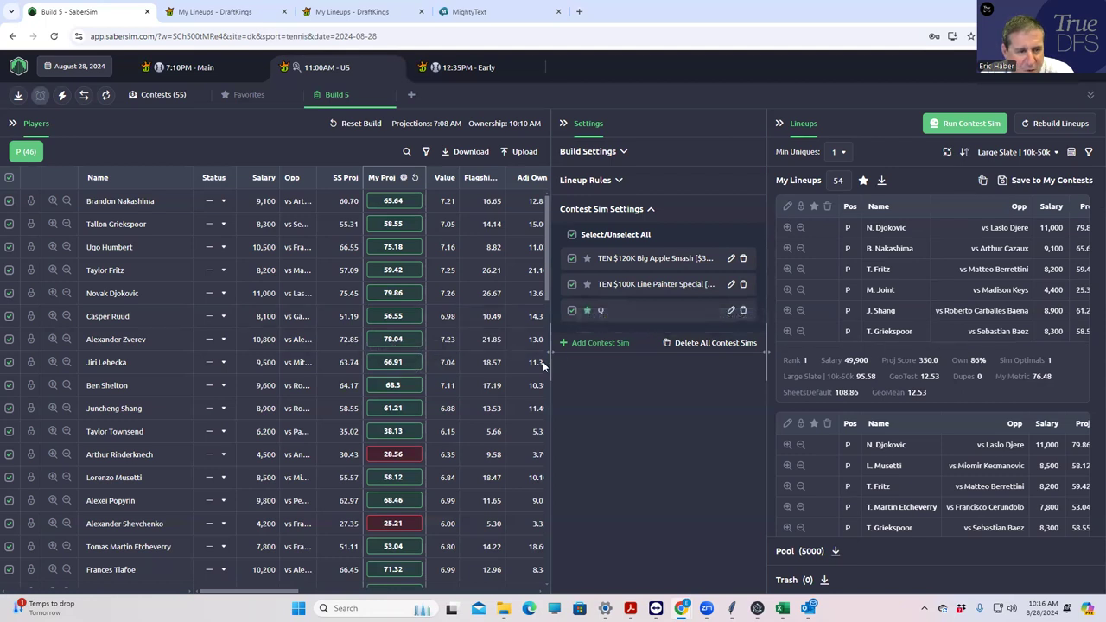
Step: Widen the contest sim settings area and run the Big Apple Smash, Line Painter Special and Q contest sims
{"action": "left_click_drag", "start_coordinate": [551, 355], "coordinate": [209, 342]}
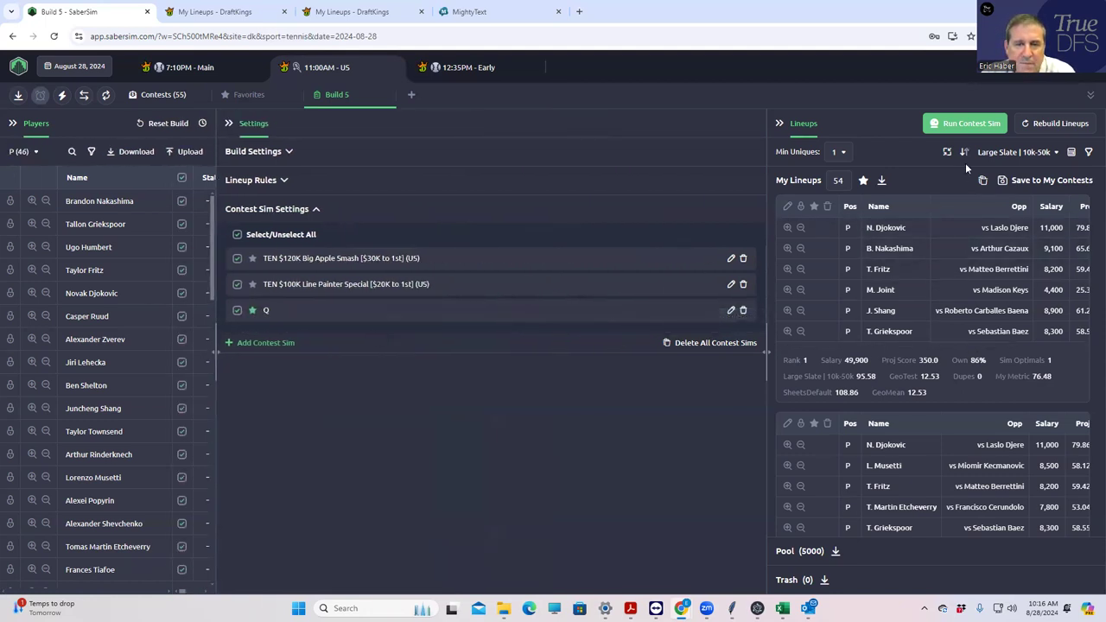
{"action": "left_click", "coordinate": [969, 126]}
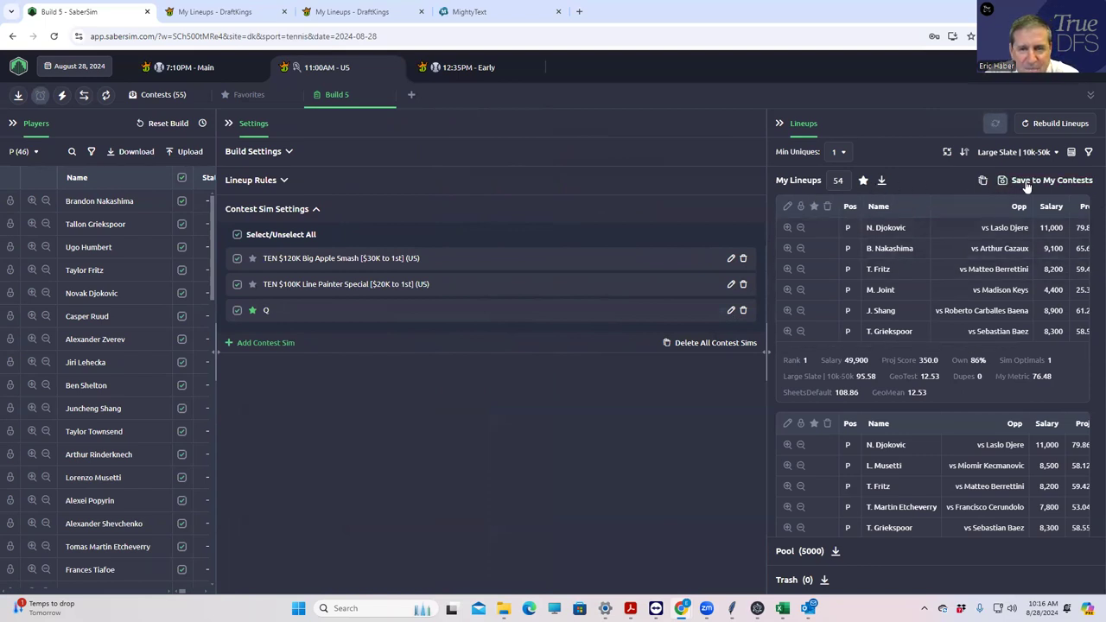
Step: Create and save an aggregate metric that shows the Average of Proj Score for the lineups
{"action": "left_click", "coordinate": [1070, 152]}
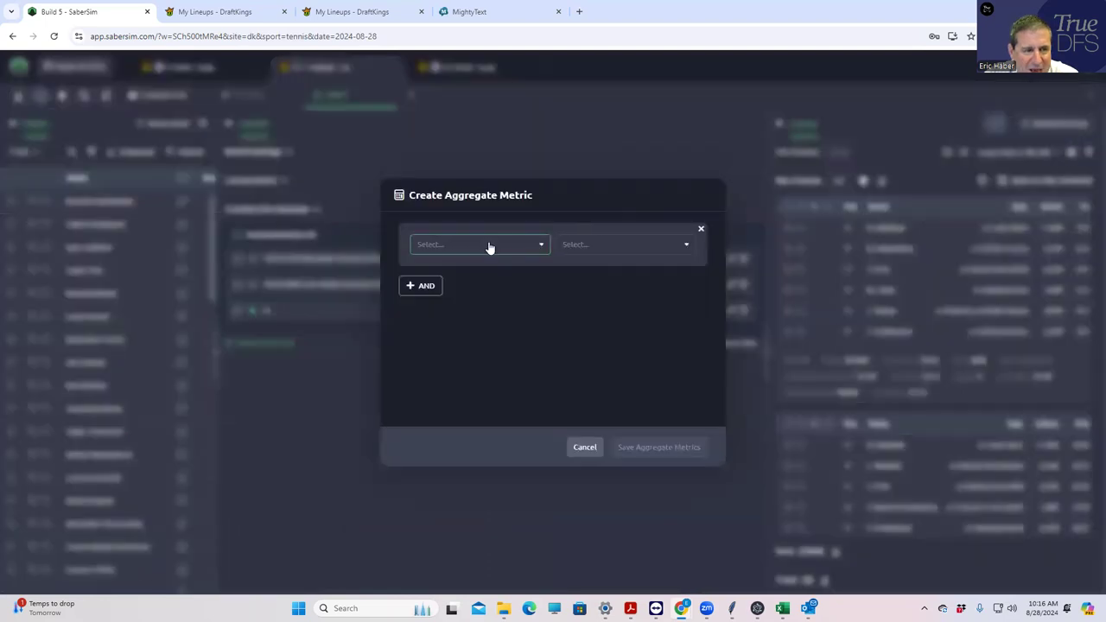
{"action": "left_click", "coordinate": [488, 246]}
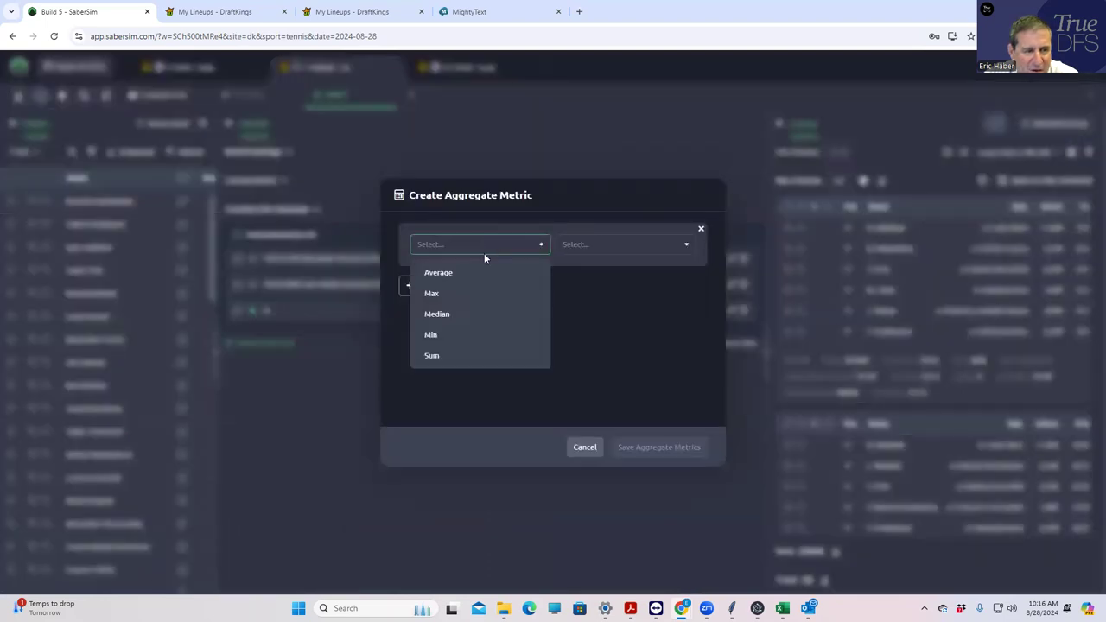
{"action": "left_click", "coordinate": [441, 273]}
{"action": "left_click", "coordinate": [586, 247]}
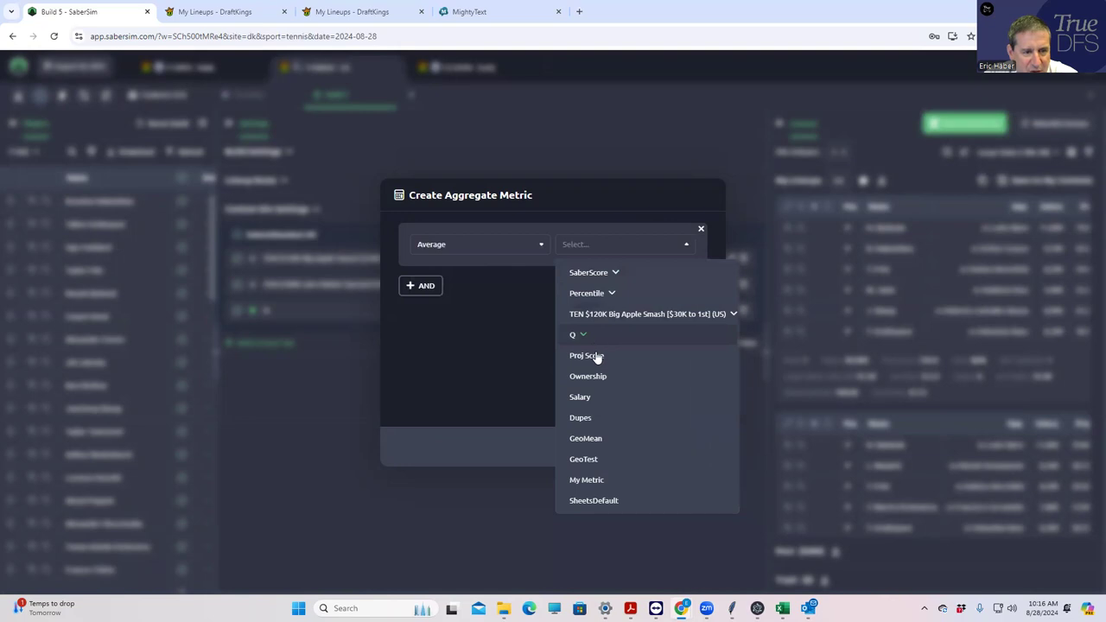
{"action": "left_click", "coordinate": [596, 356]}
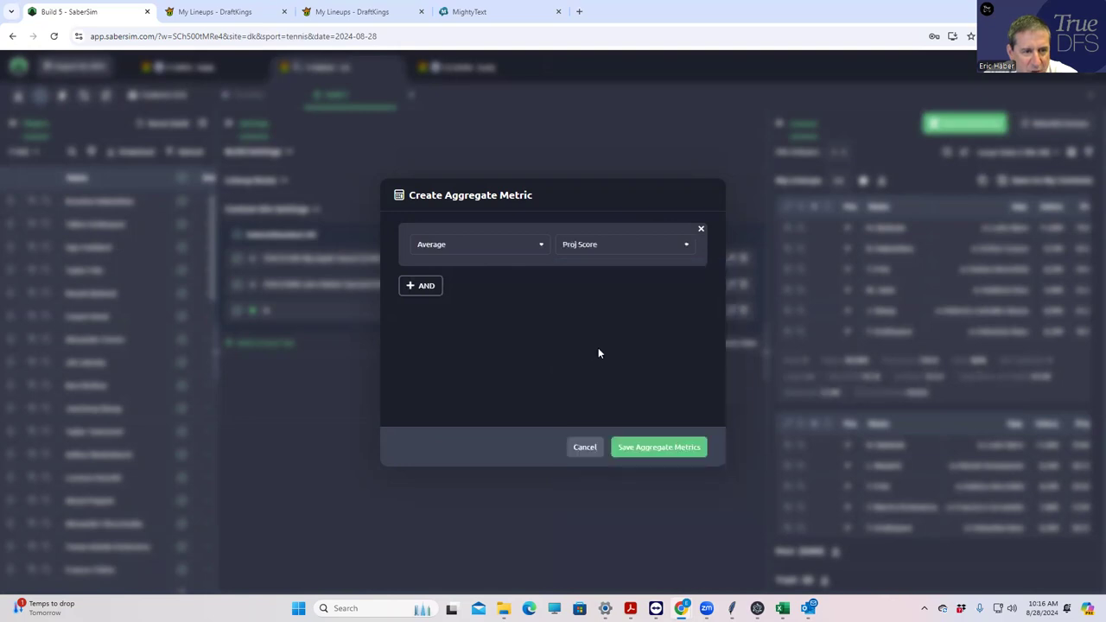
{"action": "left_click", "coordinate": [648, 449]}
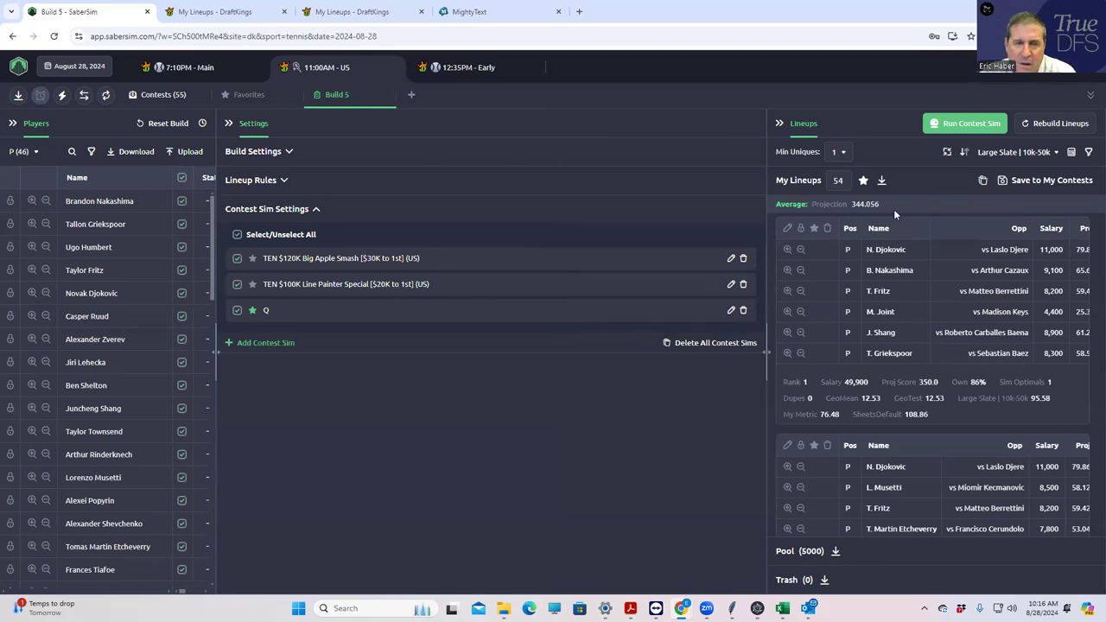
Step: Rank the lineups by RAROI of the TEN $100K Line Painter Special sim
{"action": "left_click", "coordinate": [1016, 154]}
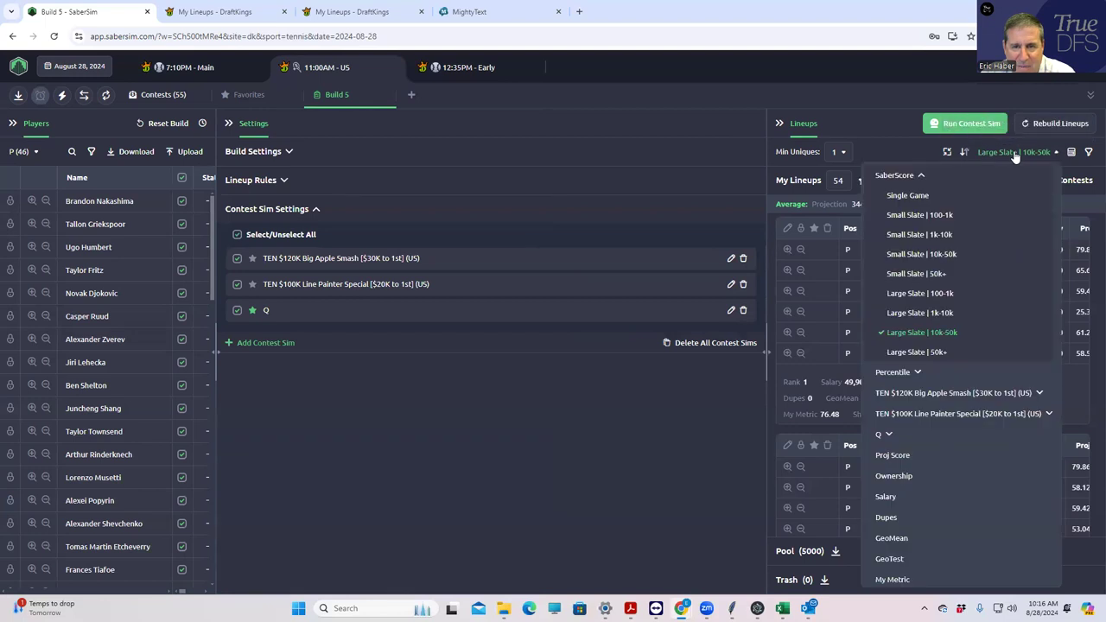
{"action": "left_click", "coordinate": [950, 416]}
{"action": "left_click", "coordinate": [896, 453]}
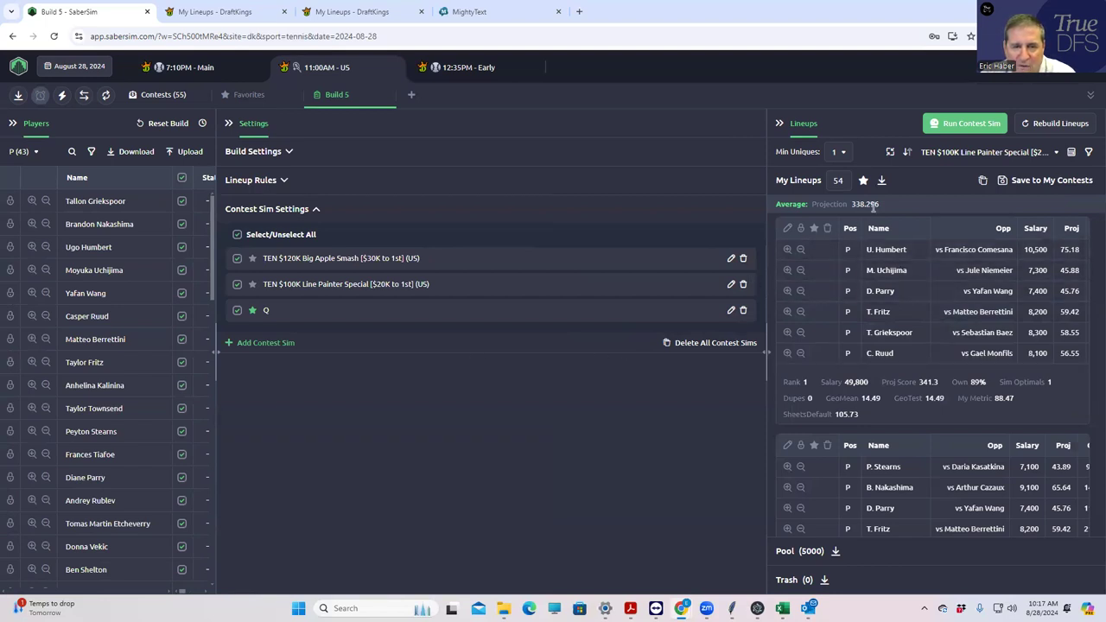
Step: Compare the lineups' average projection with min uniques of 2, 3 and 4, and leave min uniques at 3
{"action": "left_click", "coordinate": [842, 154]}
{"action": "left_click", "coordinate": [839, 200]}
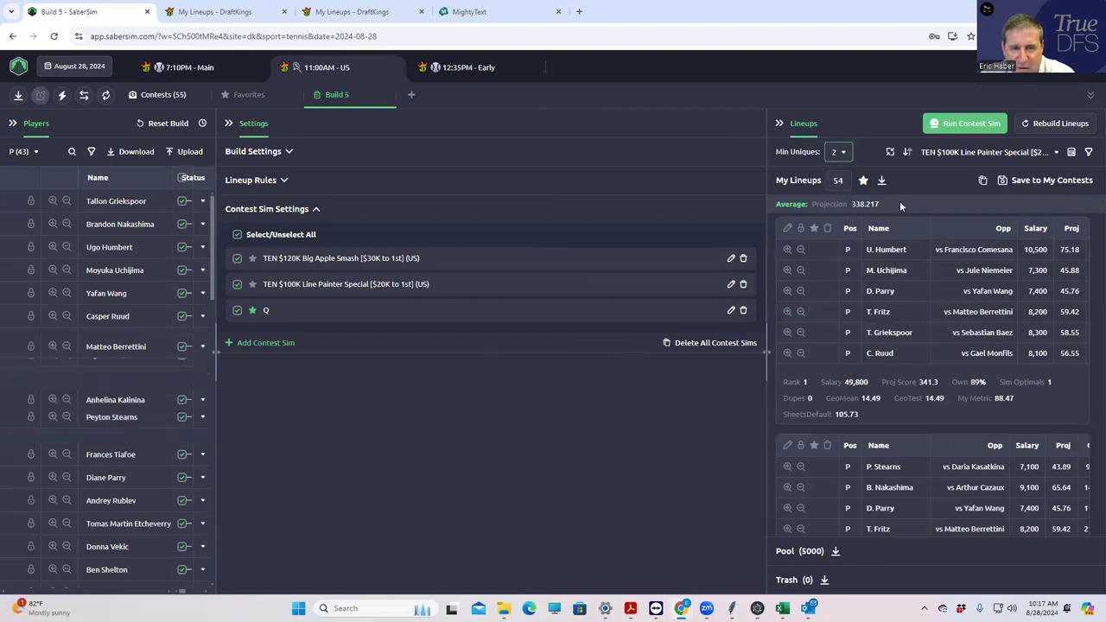
{"action": "left_click", "coordinate": [838, 154]}
{"action": "left_click", "coordinate": [839, 222]}
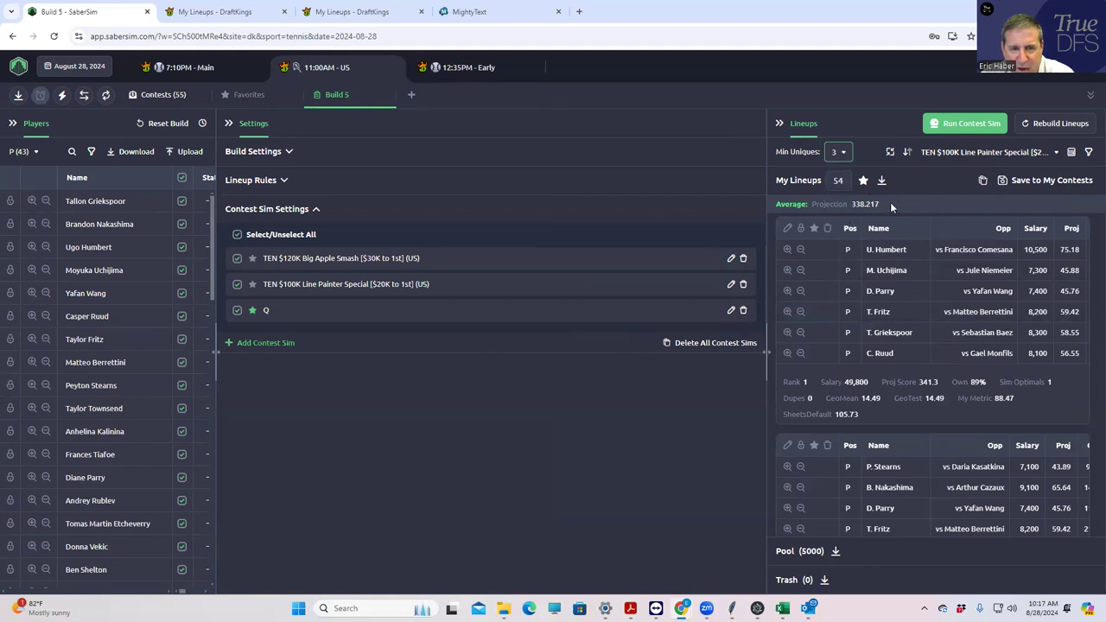
{"action": "left_click", "coordinate": [839, 152]}
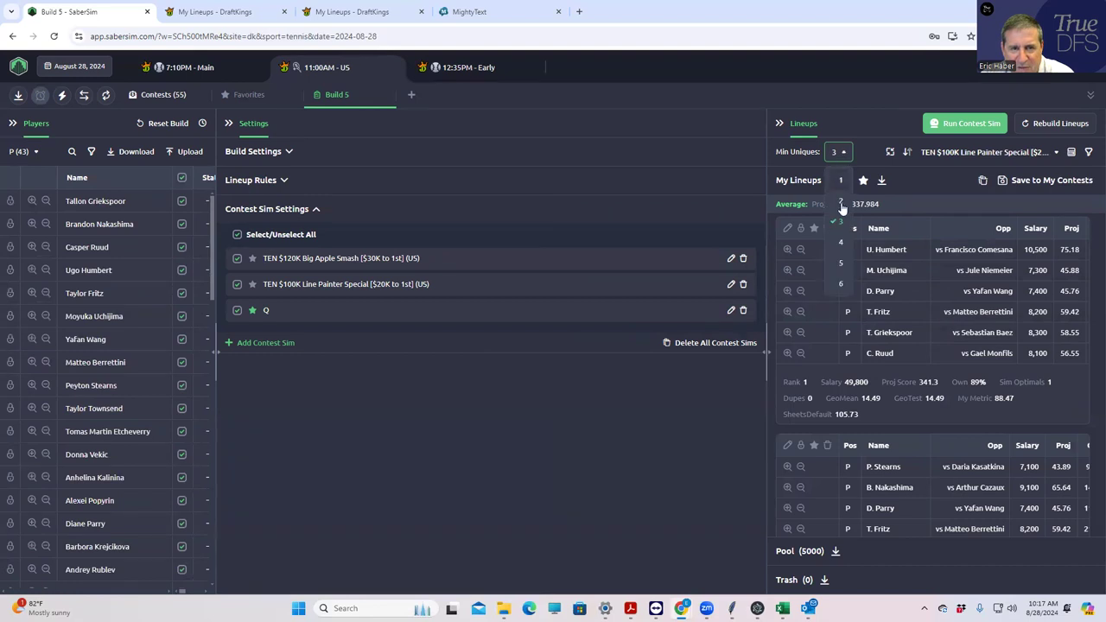
{"action": "left_click", "coordinate": [839, 243]}
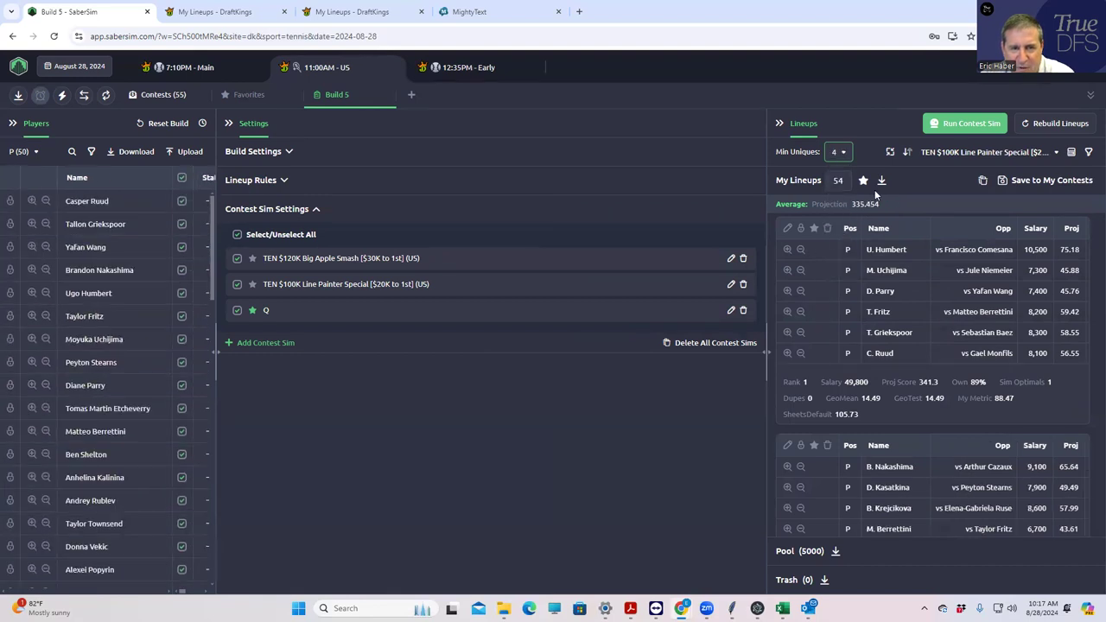
{"action": "left_click", "coordinate": [838, 152]}
{"action": "left_click", "coordinate": [841, 221]}
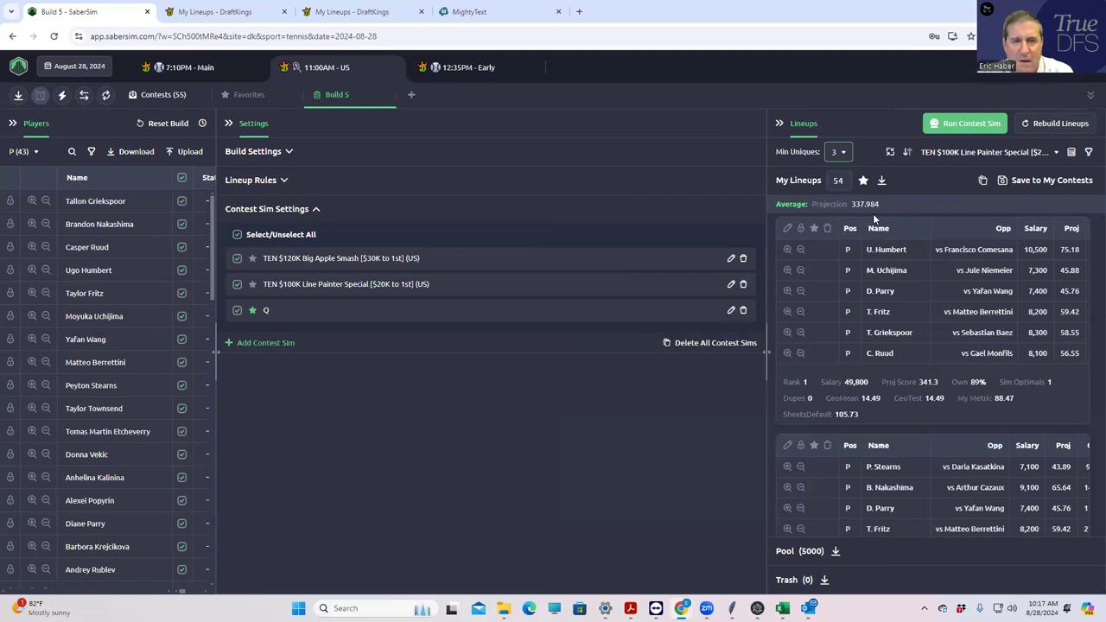
Step: Save the lineups only to the TEN $100K Line Painter Special contest, excluding King of the Baseline Round 1
{"action": "left_click", "coordinate": [1004, 187]}
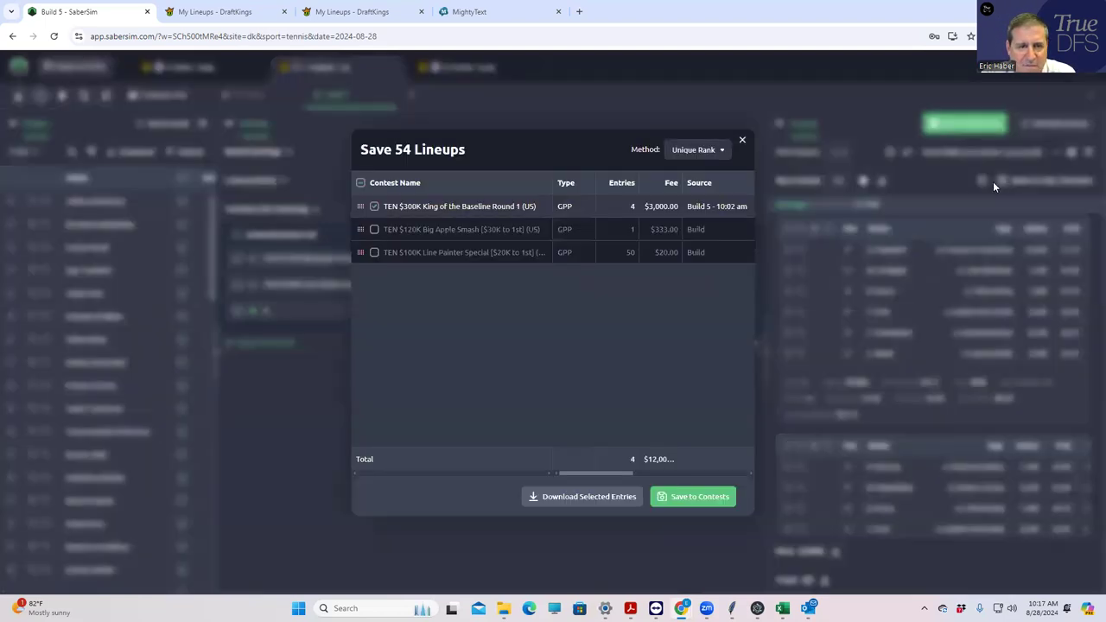
{"action": "left_click", "coordinate": [374, 207]}
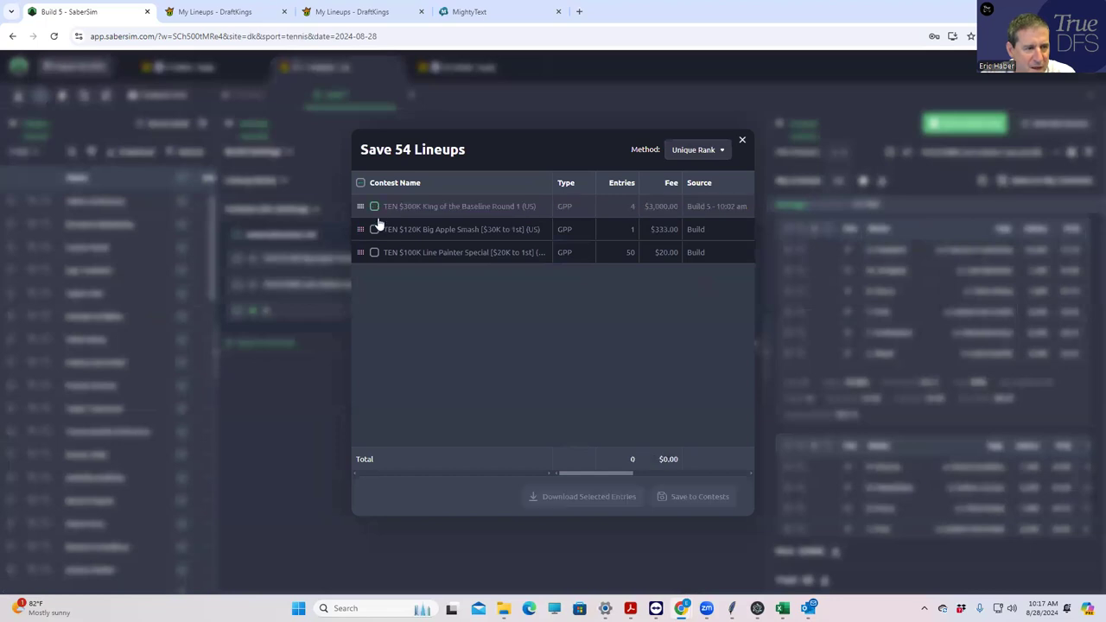
{"action": "left_click", "coordinate": [374, 252]}
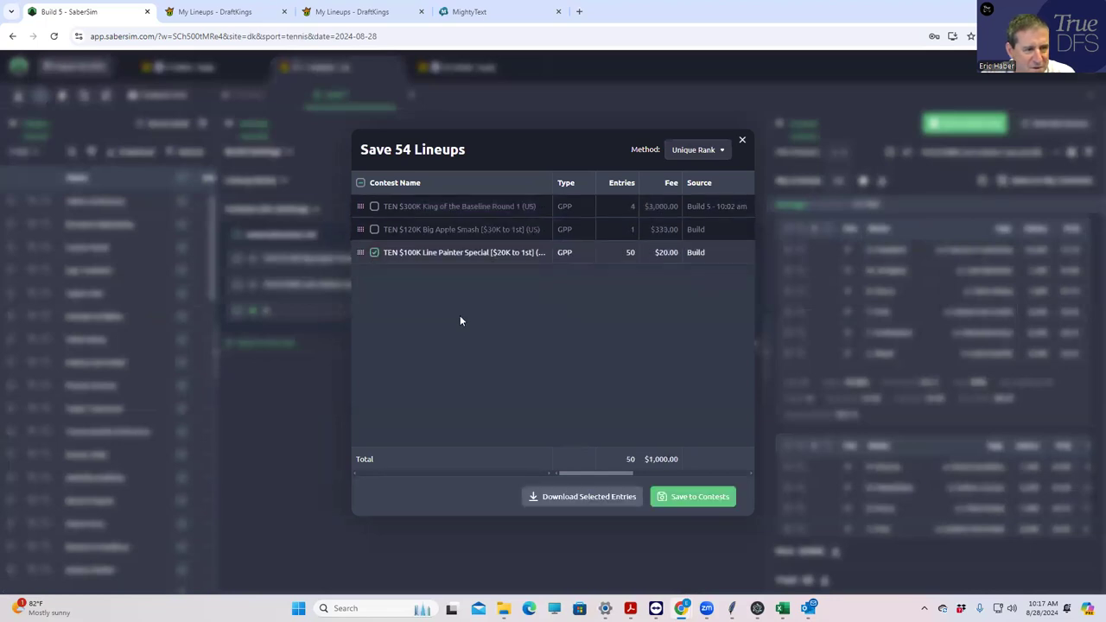
{"action": "left_click", "coordinate": [695, 499]}
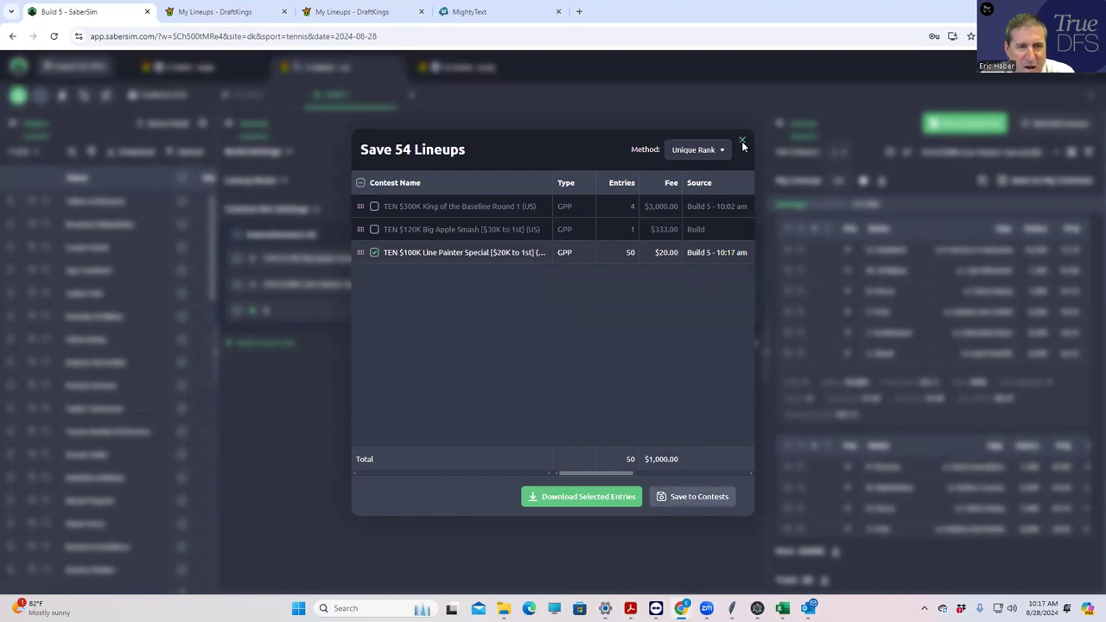
{"action": "left_click", "coordinate": [742, 144]}
Step: Rank the lineups by RAROI of the TEN $120K Big Apple Smash sim
{"action": "left_click", "coordinate": [987, 154]}
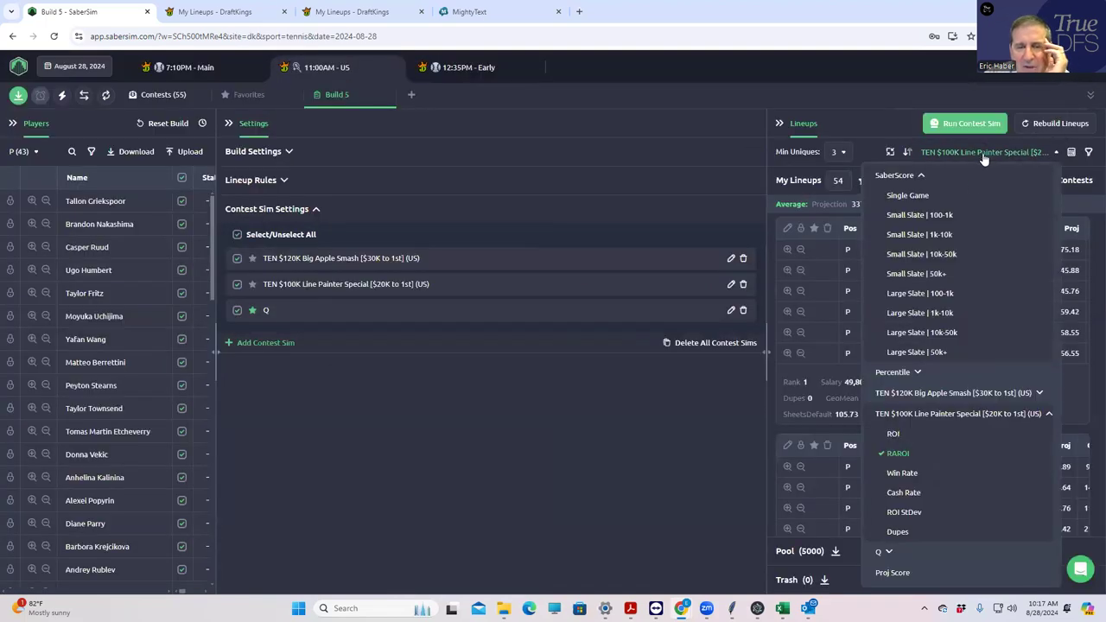
{"action": "left_click", "coordinate": [949, 394]}
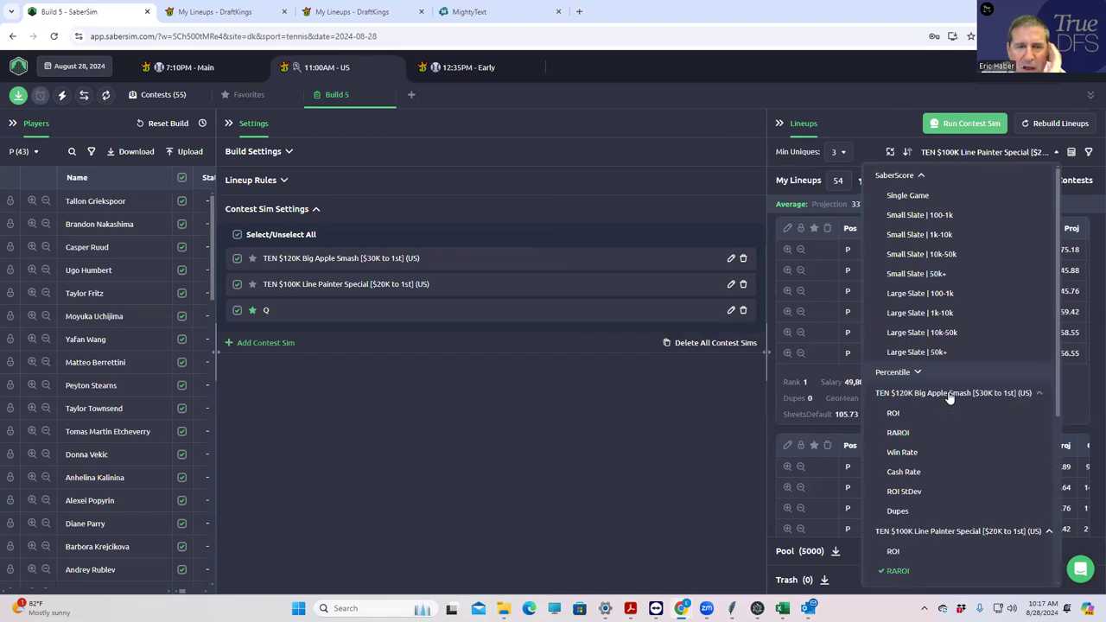
{"action": "left_click", "coordinate": [898, 433]}
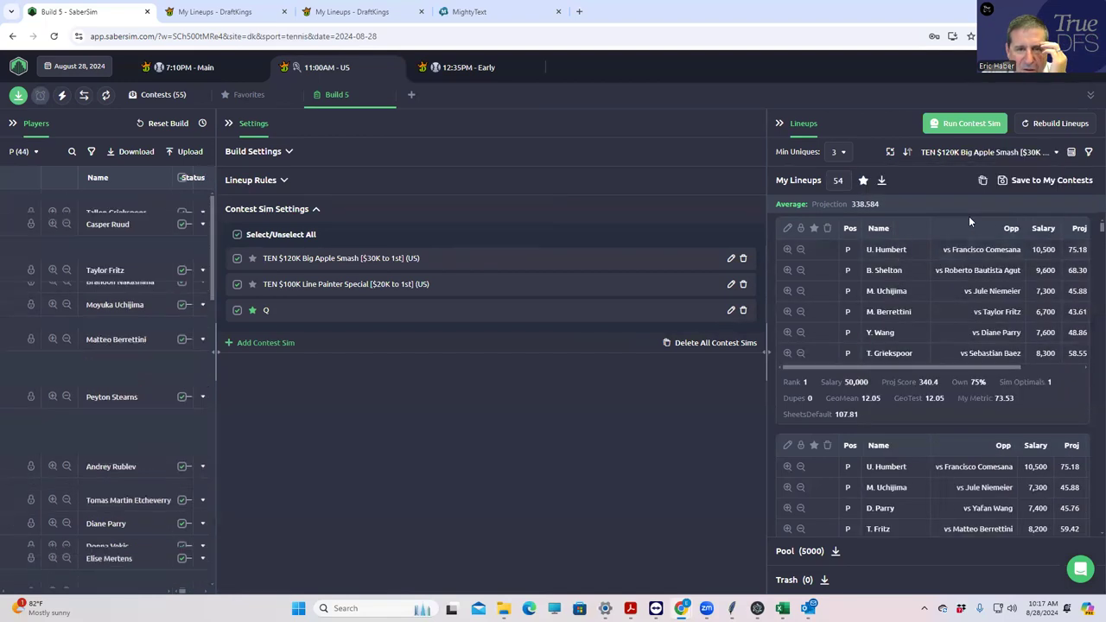
Step: Save the lineups only to the TEN $120K Big Apple Smash contest, excluding the Line Painter Special
{"action": "left_click", "coordinate": [1002, 183]}
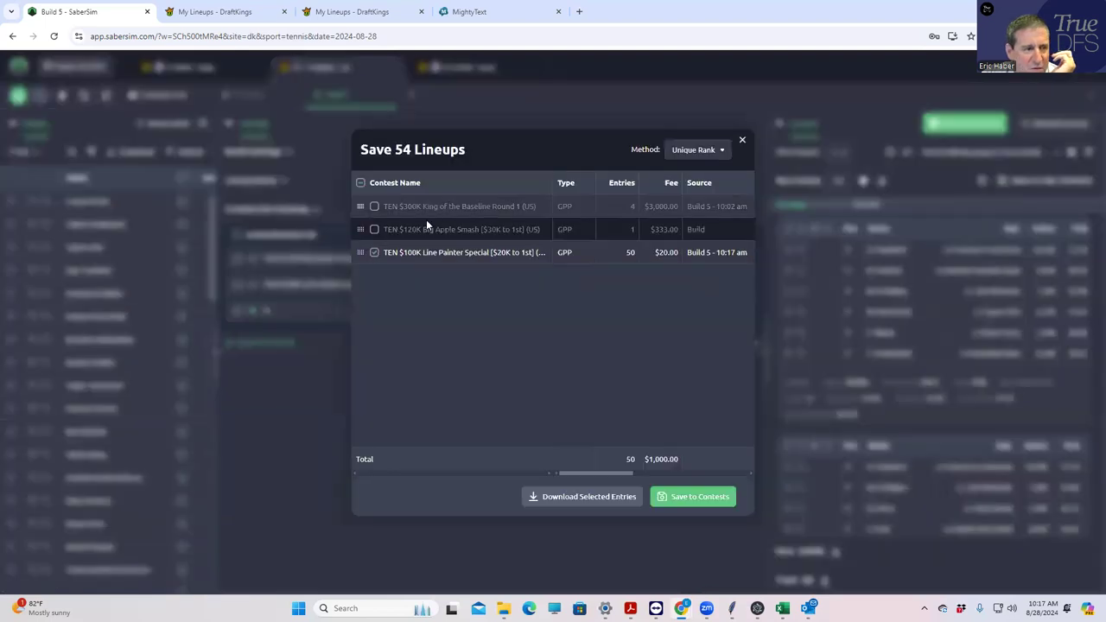
{"action": "left_click", "coordinate": [374, 252]}
{"action": "left_click", "coordinate": [374, 229]}
{"action": "left_click", "coordinate": [695, 495]}
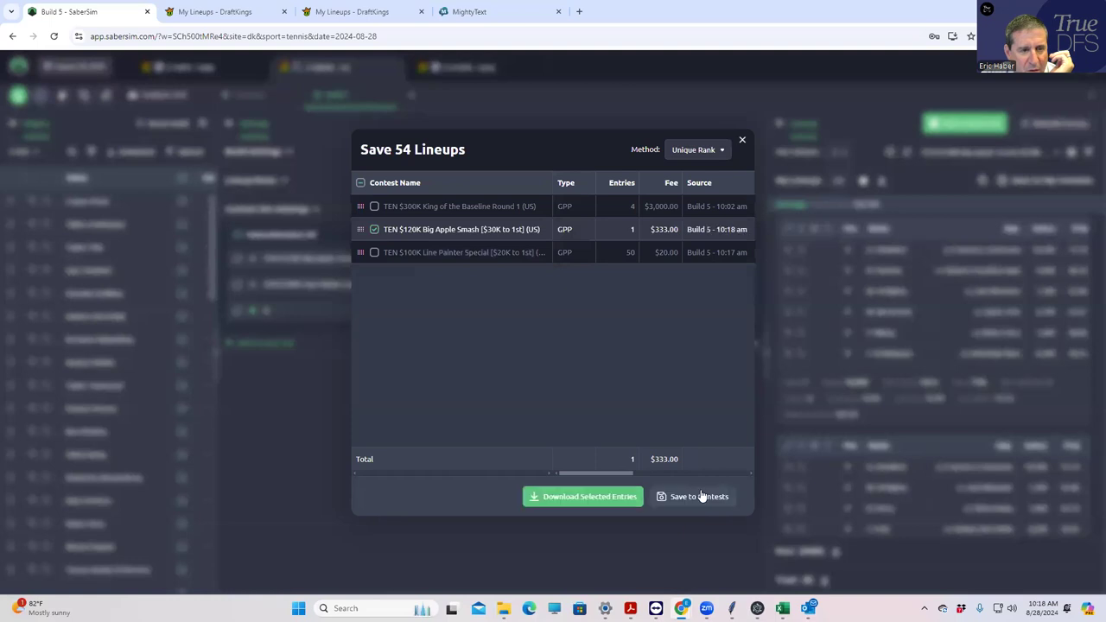
{"action": "left_click", "coordinate": [742, 144]}
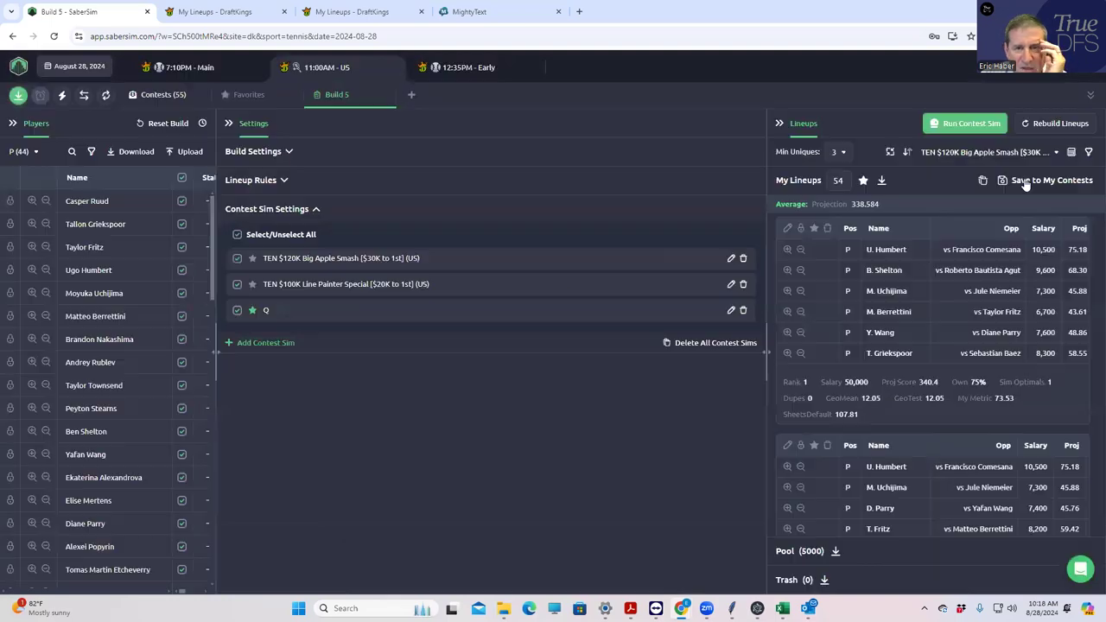
Step: Rank the lineups by RAROI of contest sim Q and set min uniques to 1
{"action": "left_click", "coordinate": [976, 153]}
{"action": "scroll", "coordinate": [968, 477], "scroll_direction": "down", "scroll_amount": 2}
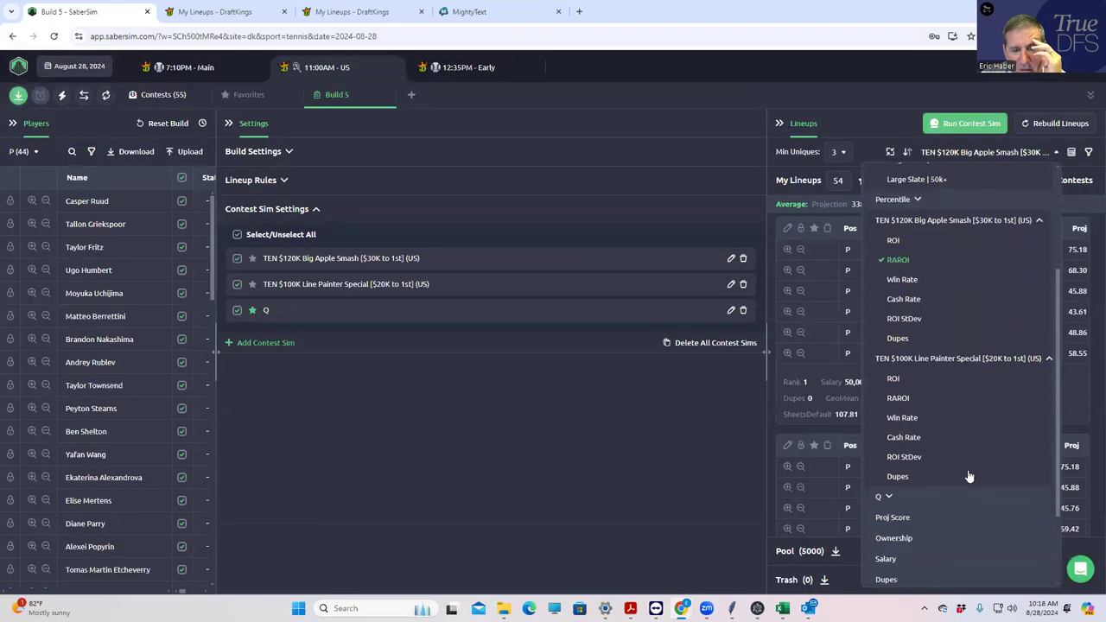
{"action": "scroll", "coordinate": [965, 475], "scroll_direction": "up", "scroll_amount": 2}
{"action": "scroll", "coordinate": [952, 412], "scroll_direction": "down", "scroll_amount": 1}
{"action": "scroll", "coordinate": [950, 406], "scroll_direction": "down", "scroll_amount": 2}
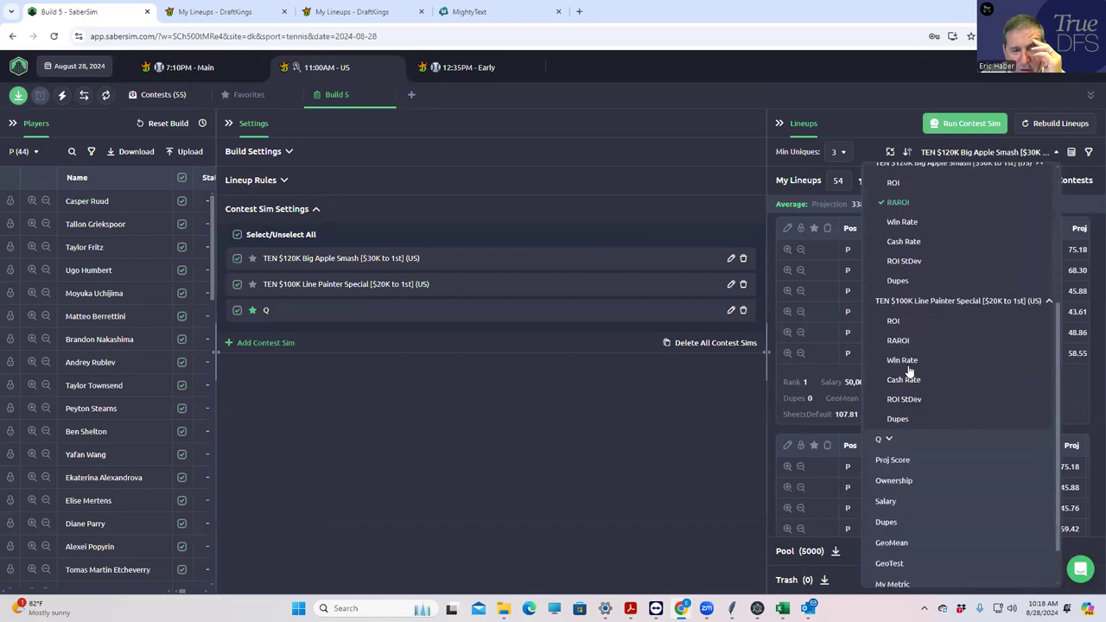
{"action": "left_click", "coordinate": [893, 442]}
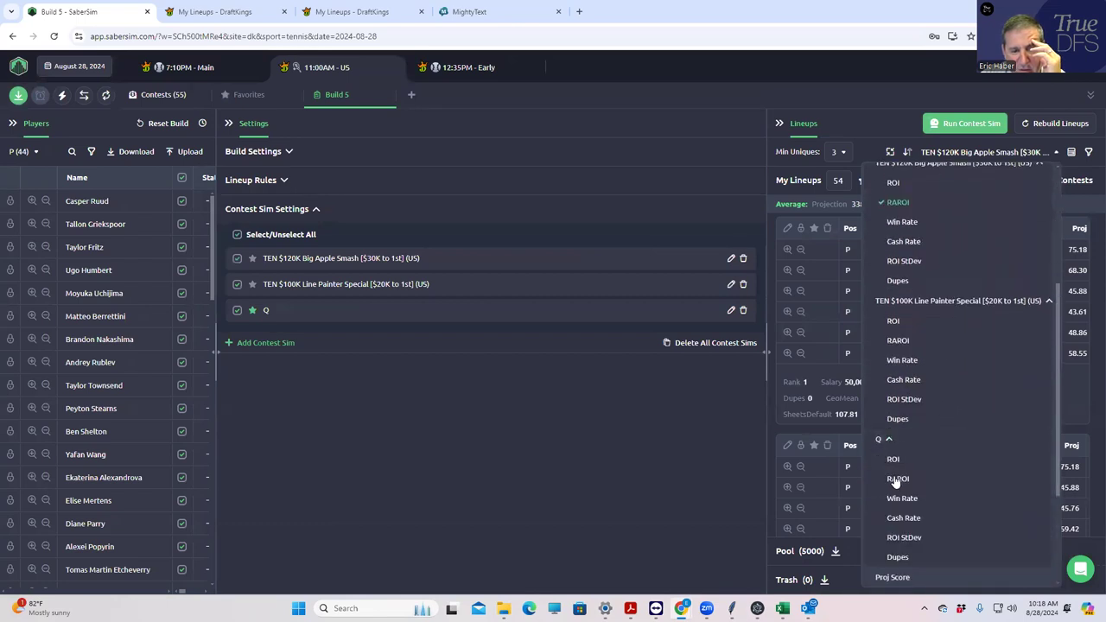
{"action": "left_click", "coordinate": [894, 479]}
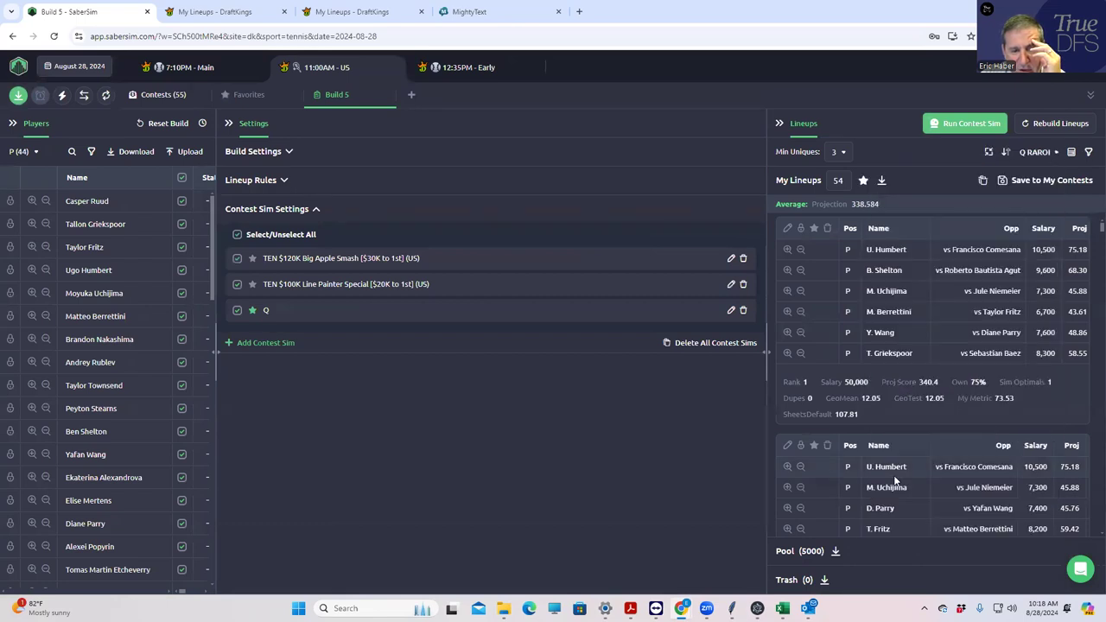
{"action": "left_click", "coordinate": [840, 153]}
{"action": "left_click", "coordinate": [841, 183]}
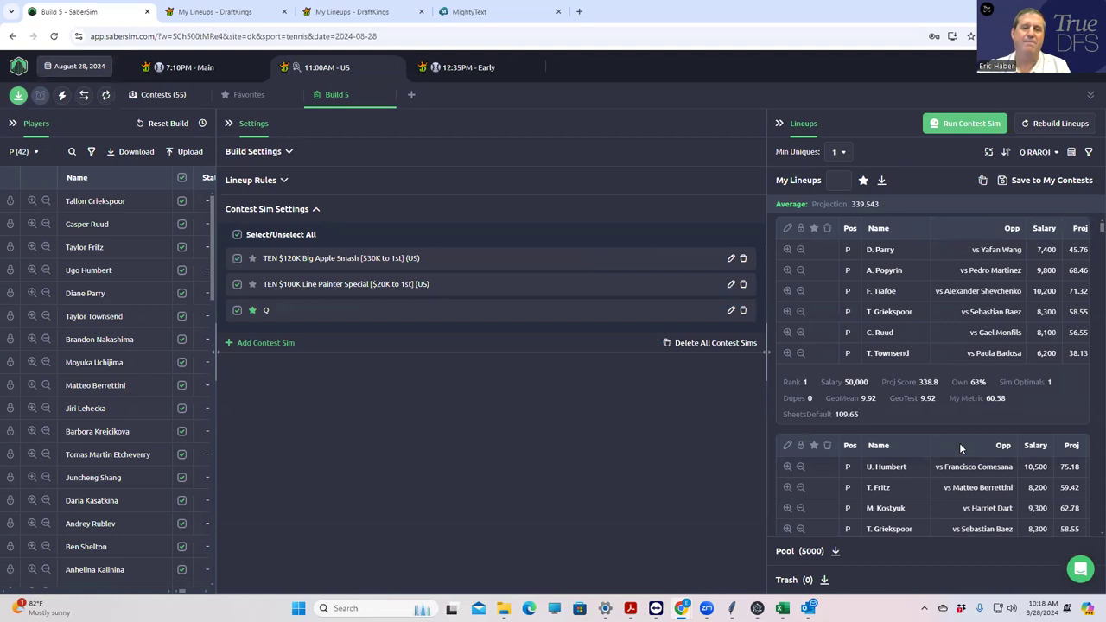
Step: Review the top Q RAROI lineups, examining their players, projected scores, ownership and sim metrics
{"action": "scroll", "coordinate": [940, 359], "scroll_direction": "down", "scroll_amount": 3}
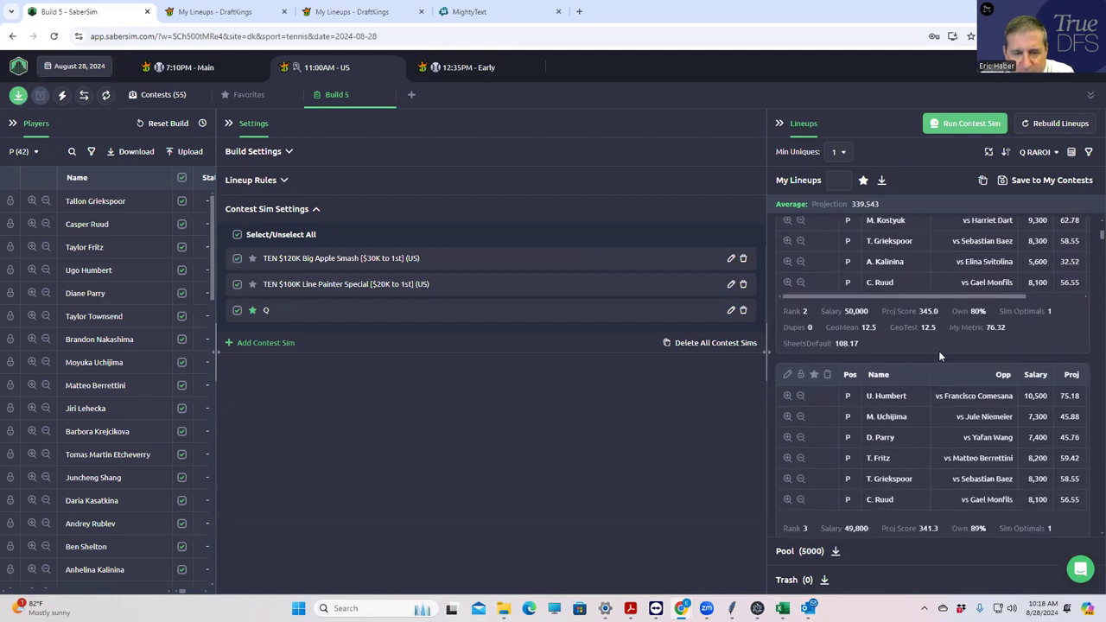
{"action": "scroll", "coordinate": [938, 348], "scroll_direction": "up", "scroll_amount": 1}
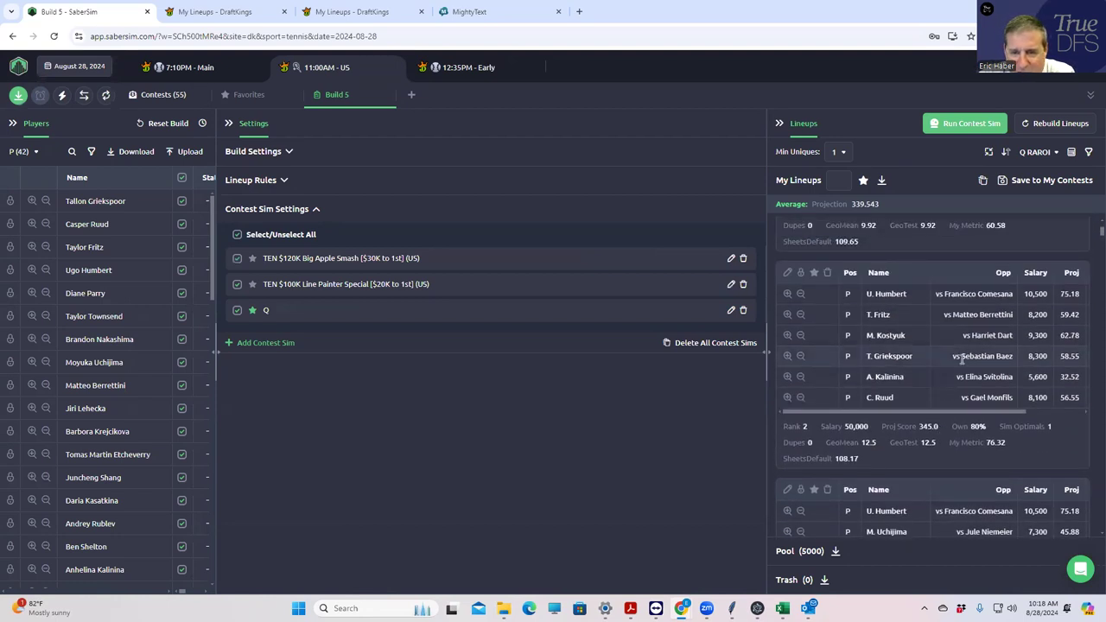
{"action": "scroll", "coordinate": [993, 441], "scroll_direction": "down", "scroll_amount": 3}
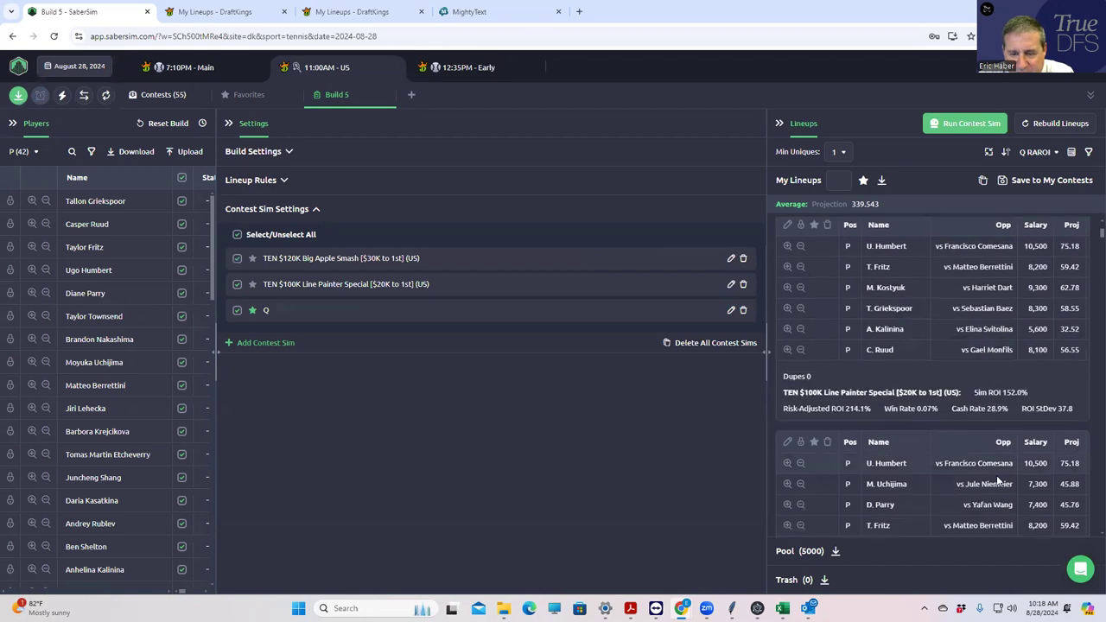
{"action": "scroll", "coordinate": [998, 478], "scroll_direction": "down", "scroll_amount": 3}
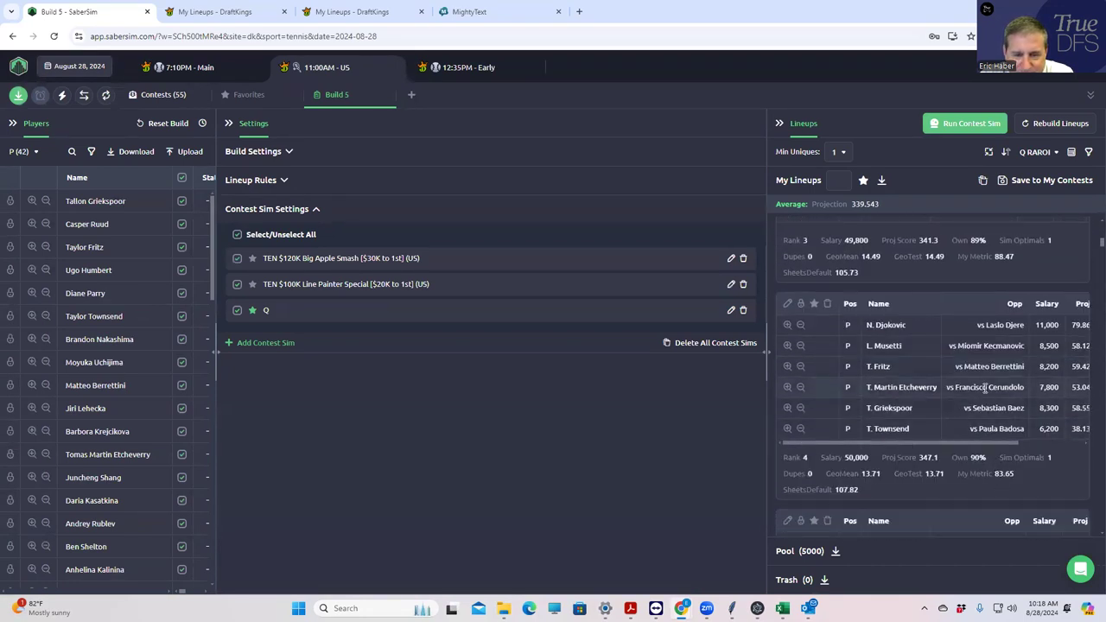
{"action": "scroll", "coordinate": [963, 367], "scroll_direction": "up", "scroll_amount": 5}
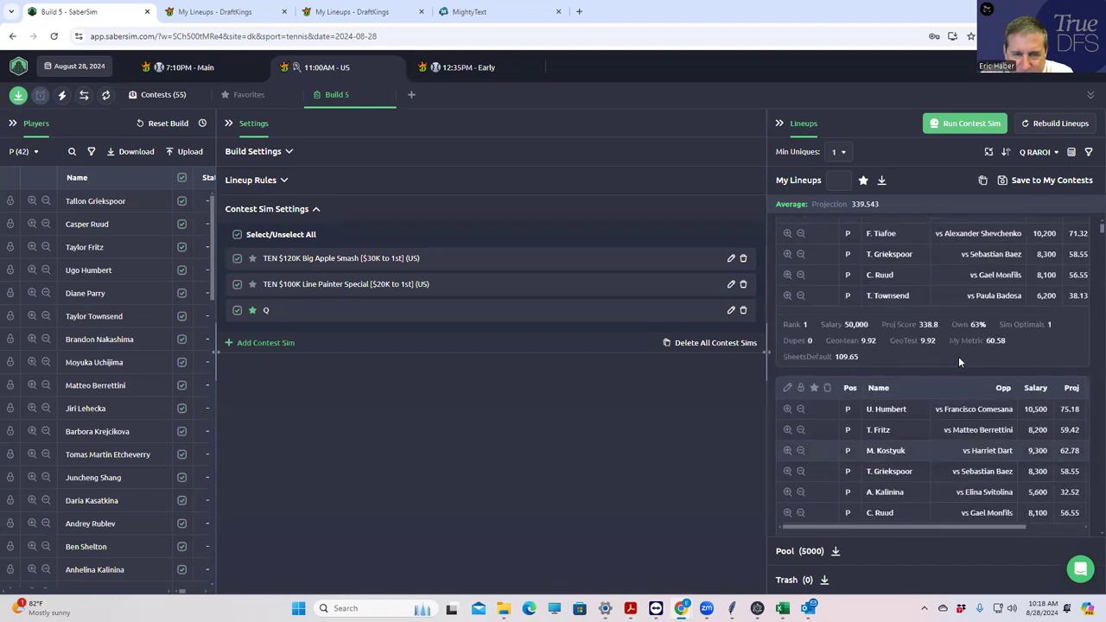
{"action": "scroll", "coordinate": [958, 356], "scroll_direction": "up", "scroll_amount": 1}
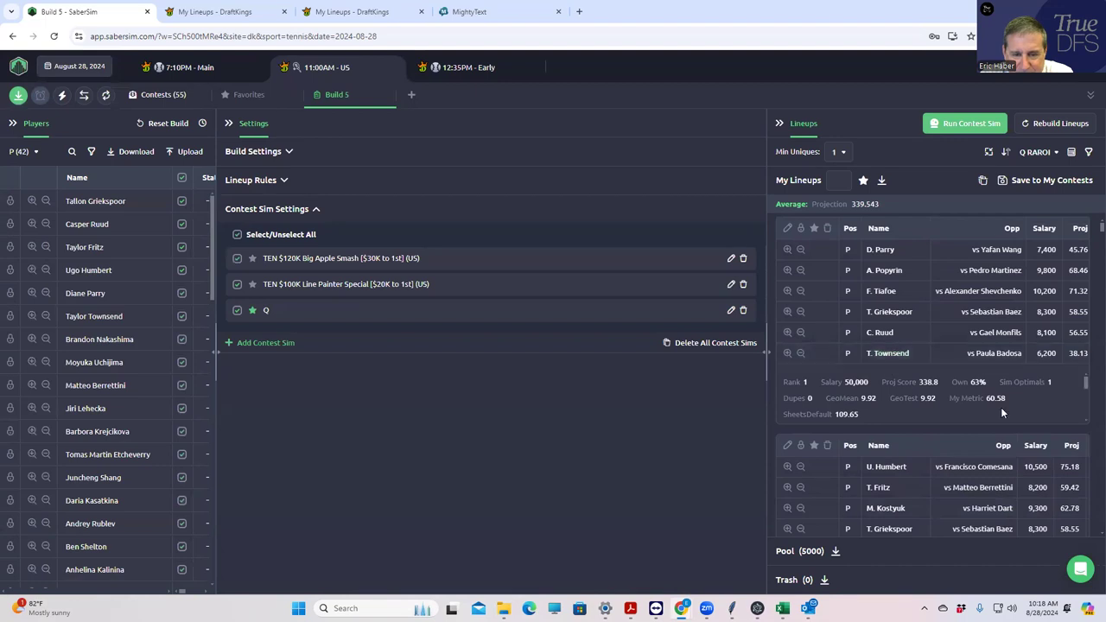
Step: Compare the highest-ranked Q RAROI lineups, examining their players, salary, ownership and Line Painter Special sim results
{"action": "scroll", "coordinate": [972, 461], "scroll_direction": "down", "scroll_amount": 2}
{"action": "scroll", "coordinate": [972, 462], "scroll_direction": "down", "scroll_amount": 2}
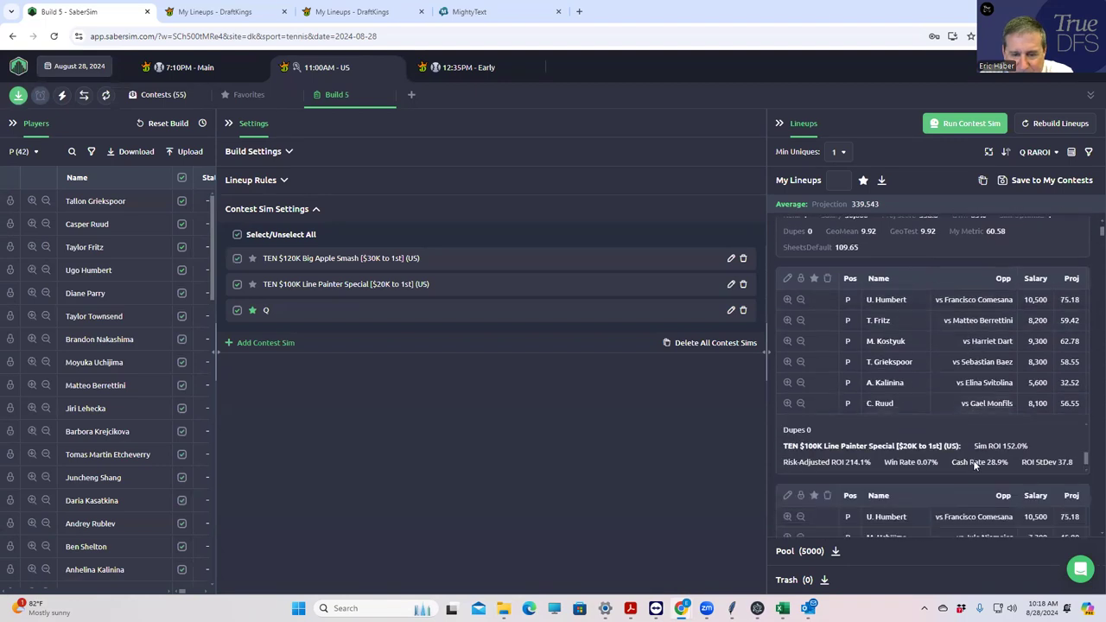
{"action": "scroll", "coordinate": [972, 459], "scroll_direction": "up", "scroll_amount": 3}
{"action": "scroll", "coordinate": [967, 441], "scroll_direction": "up", "scroll_amount": 1}
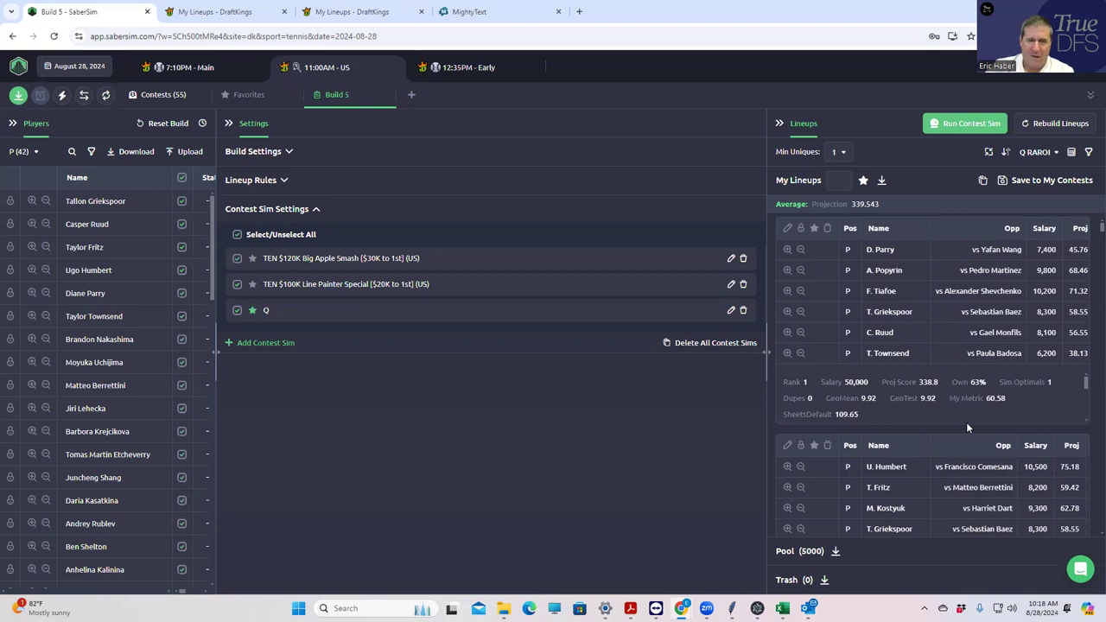
{"action": "scroll", "coordinate": [936, 489], "scroll_direction": "down", "scroll_amount": 1}
{"action": "scroll", "coordinate": [936, 488], "scroll_direction": "down", "scroll_amount": 5}
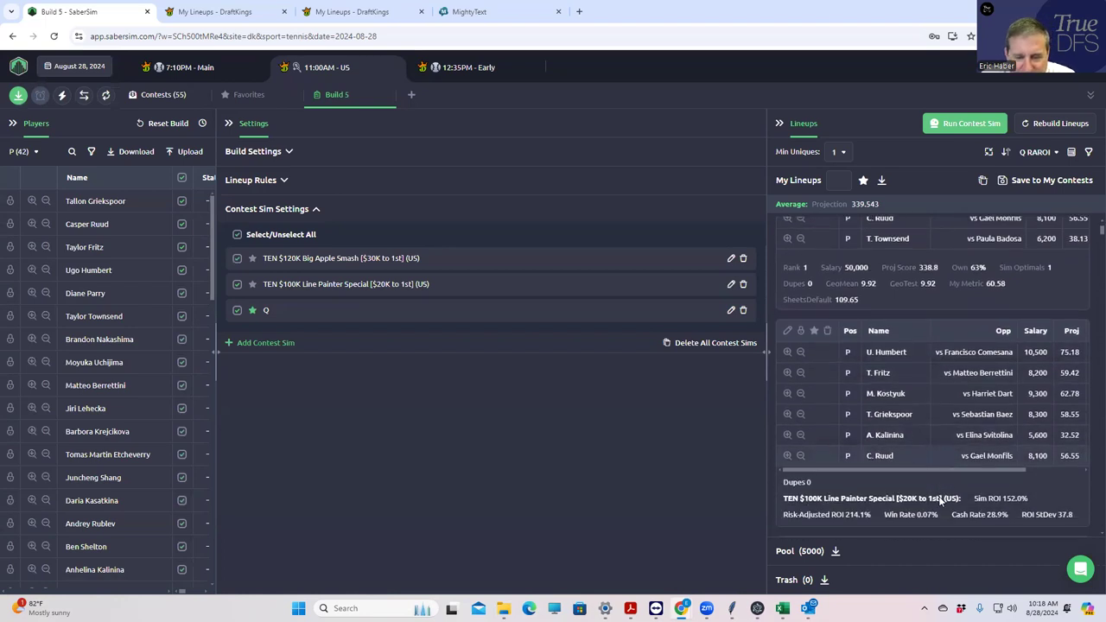
{"action": "scroll", "coordinate": [956, 499], "scroll_direction": "down", "scroll_amount": 2}
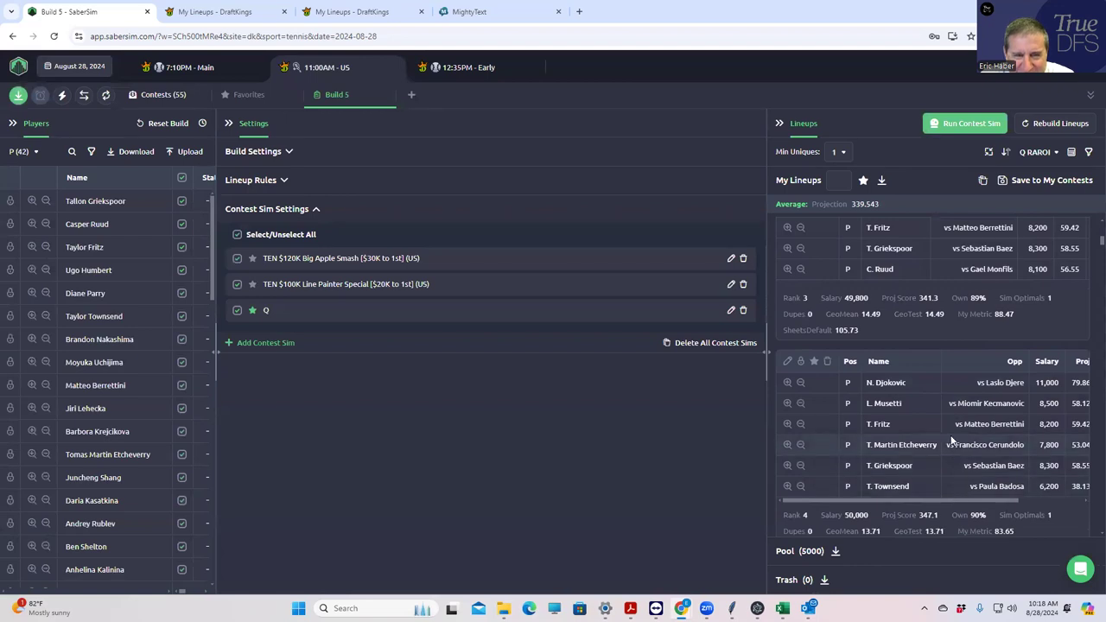
{"action": "scroll", "coordinate": [951, 435], "scroll_direction": "up", "scroll_amount": 10}
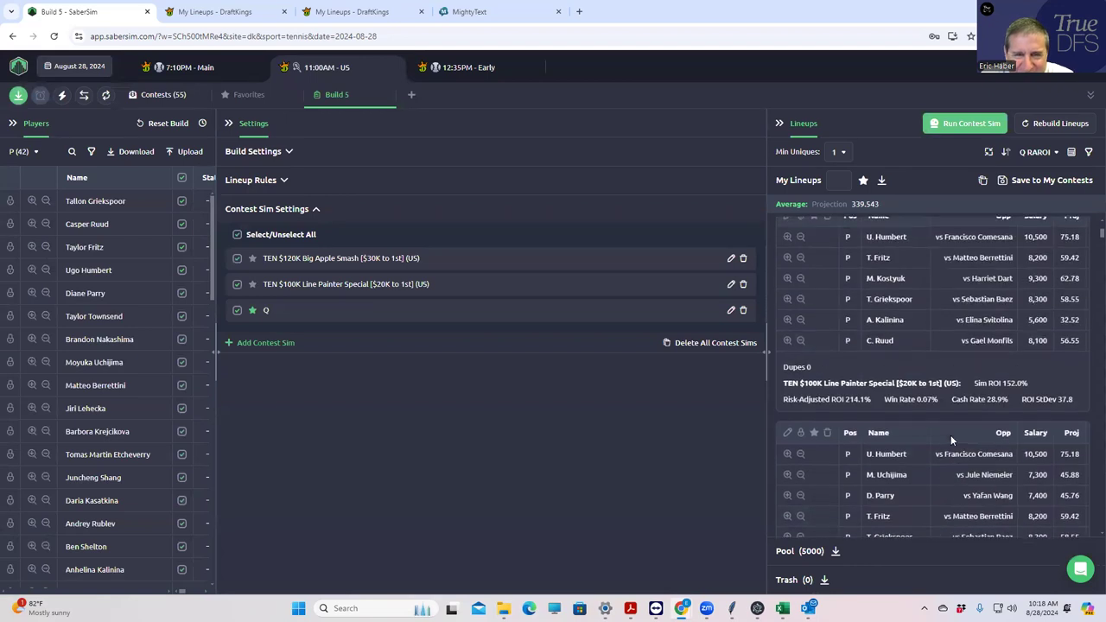
Step: Limit the selected lineups to 4 and open contest sim Q's settings
{"action": "left_click", "coordinate": [837, 179]}
{"action": "type", "text": "4"}
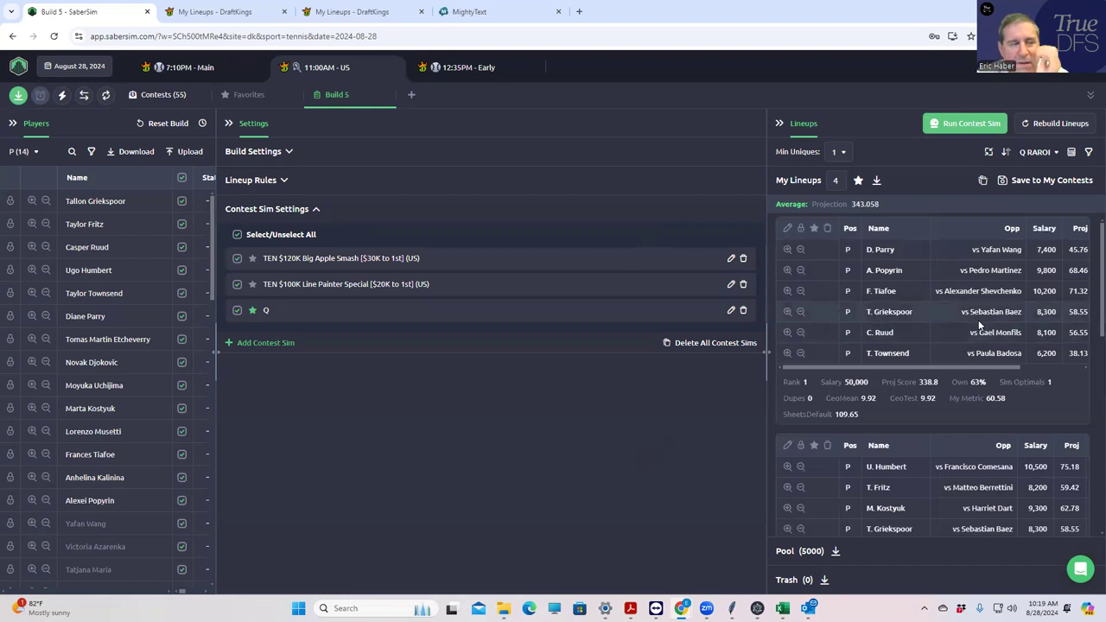
{"action": "left_click", "coordinate": [731, 310]}
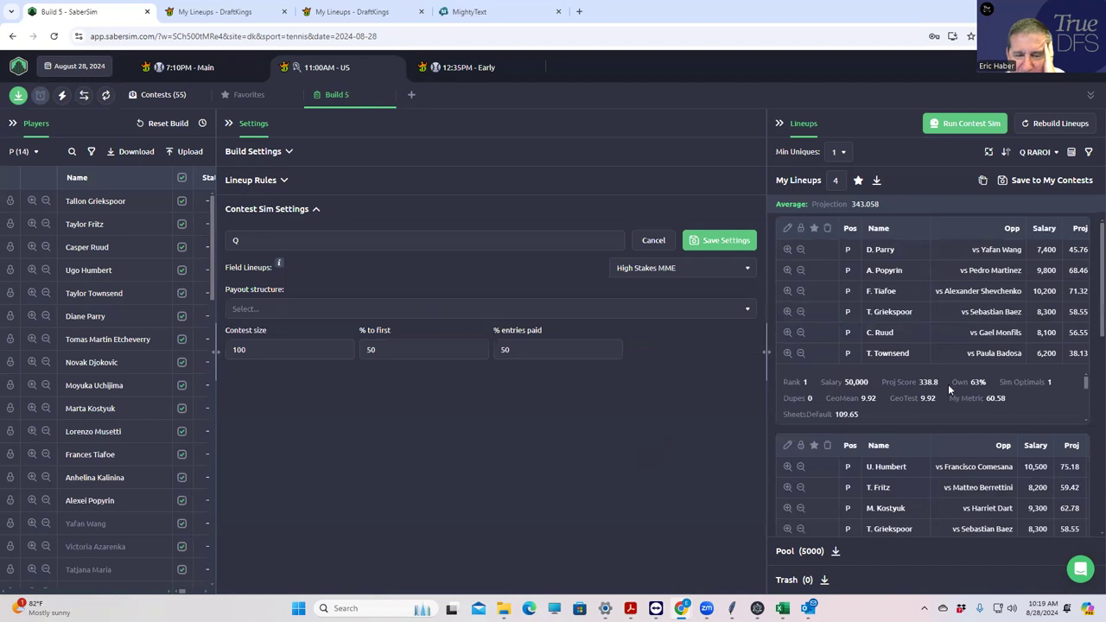
{"action": "mouse_move", "coordinate": [937, 384]}
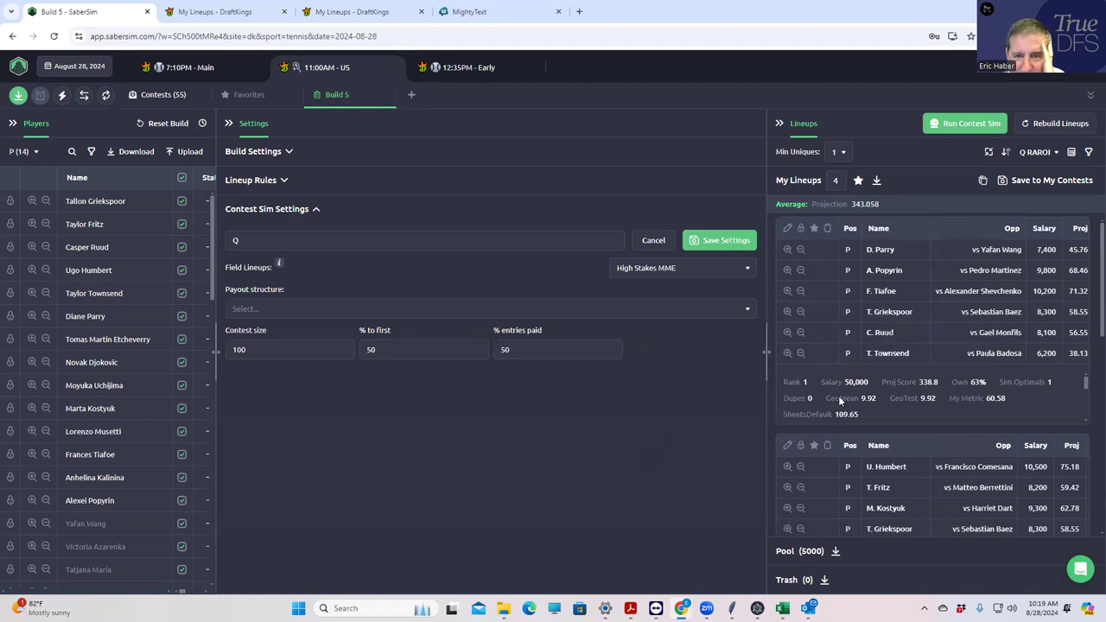
Step: Rank the lineups by Proj Score to review the top ones, and restore the ranking by contest sim Q's RAROI
{"action": "left_click", "coordinate": [1035, 152]}
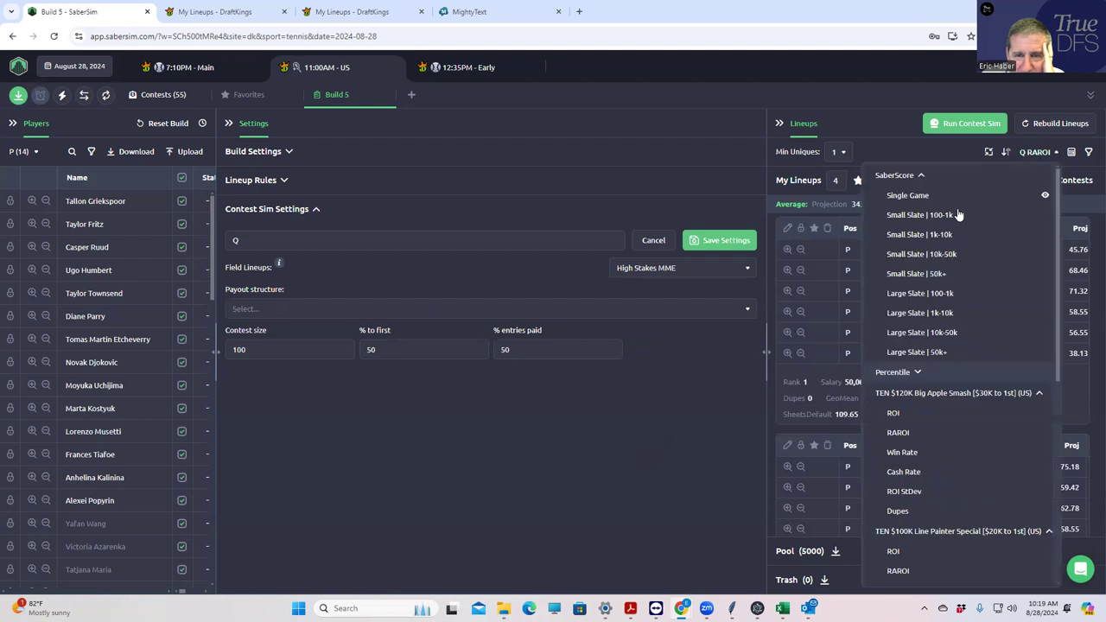
{"action": "scroll", "coordinate": [962, 438], "scroll_direction": "down", "scroll_amount": 10}
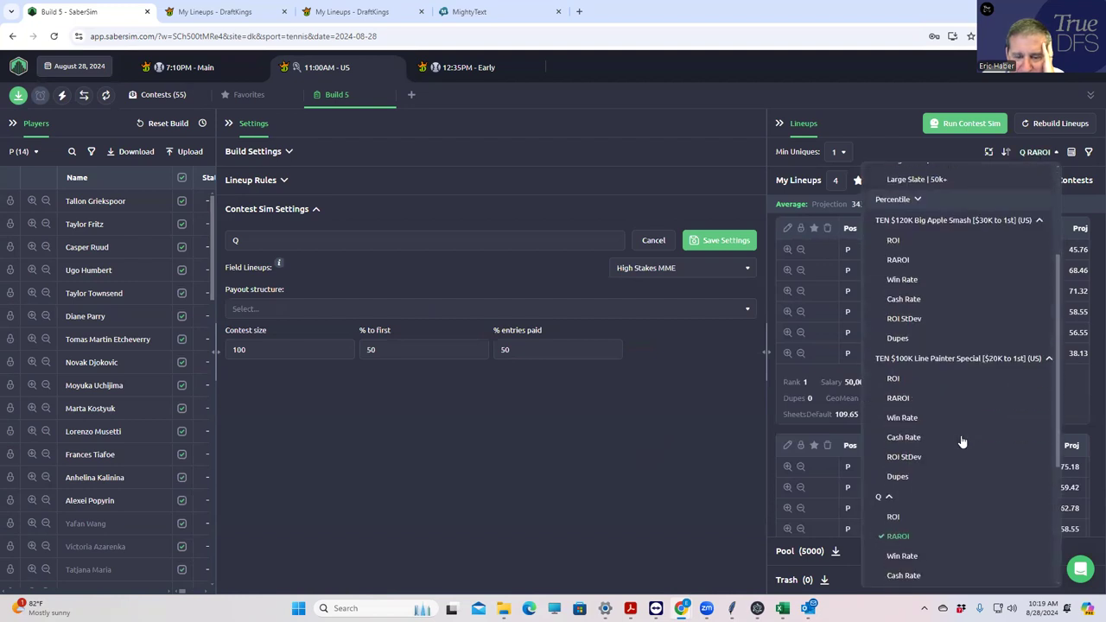
{"action": "left_click", "coordinate": [890, 410]}
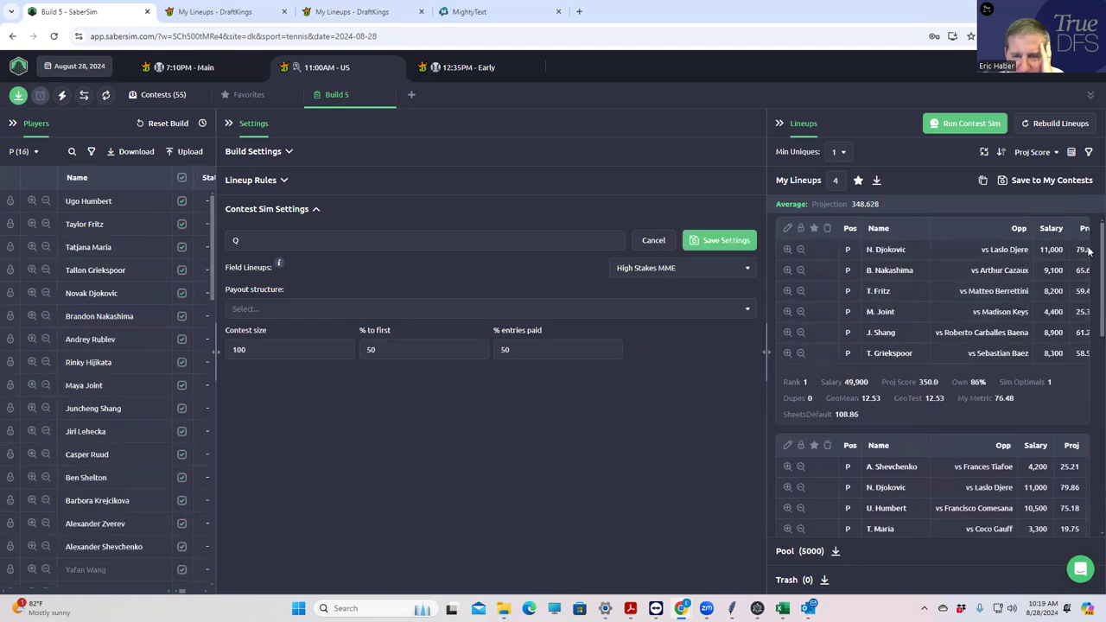
{"action": "scroll", "coordinate": [939, 414], "scroll_direction": "down", "scroll_amount": 2}
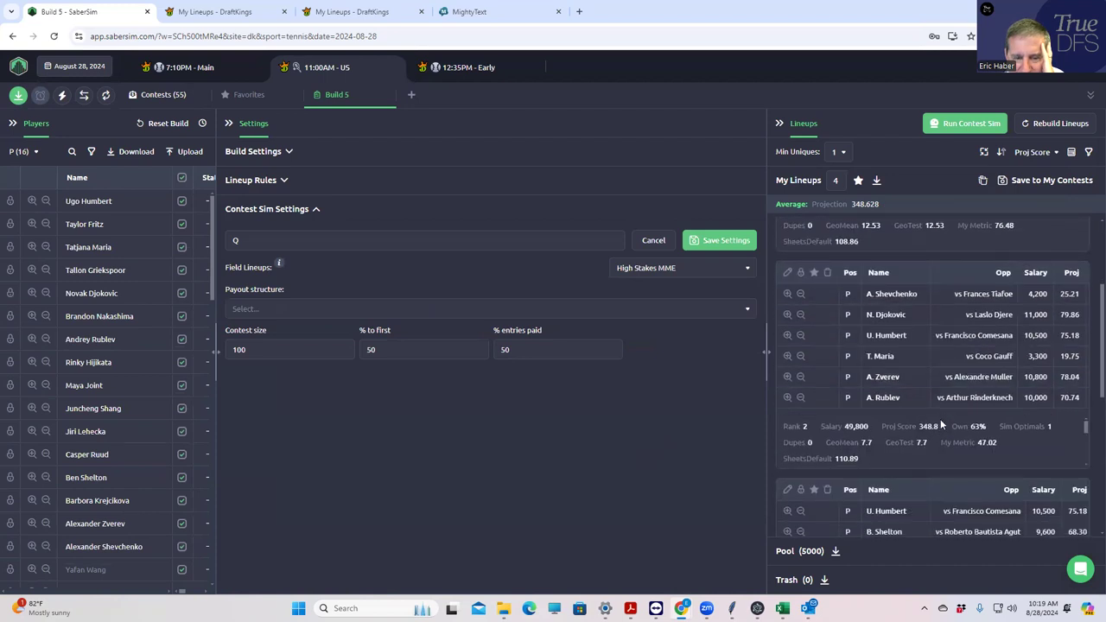
{"action": "scroll", "coordinate": [944, 380], "scroll_direction": "up", "scroll_amount": 2}
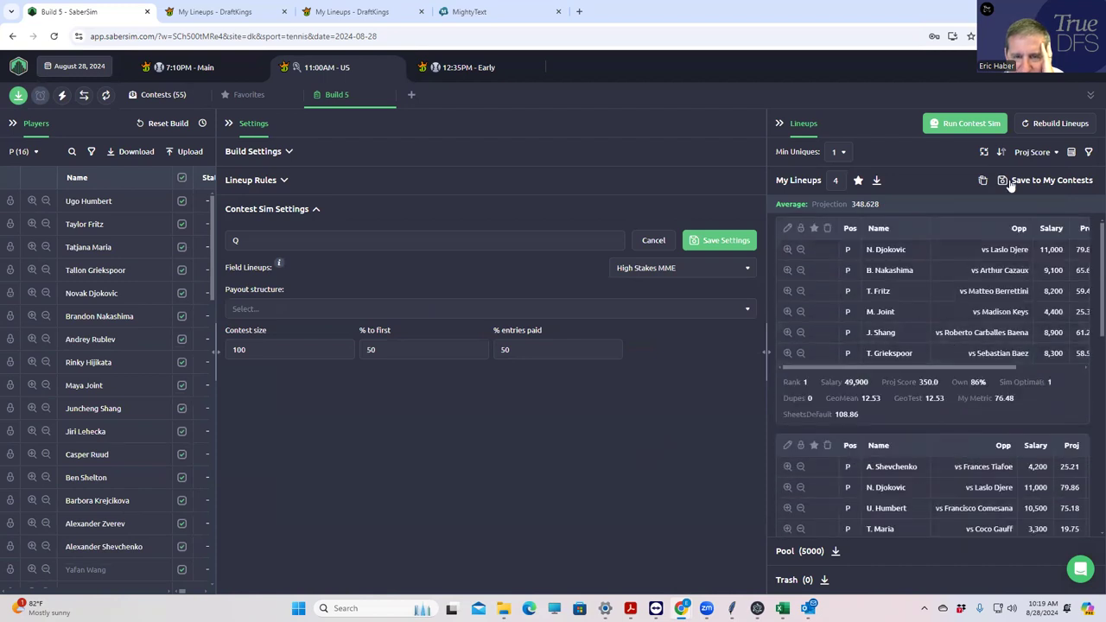
{"action": "left_click", "coordinate": [1031, 151]}
{"action": "scroll", "coordinate": [956, 453], "scroll_direction": "down", "scroll_amount": 2}
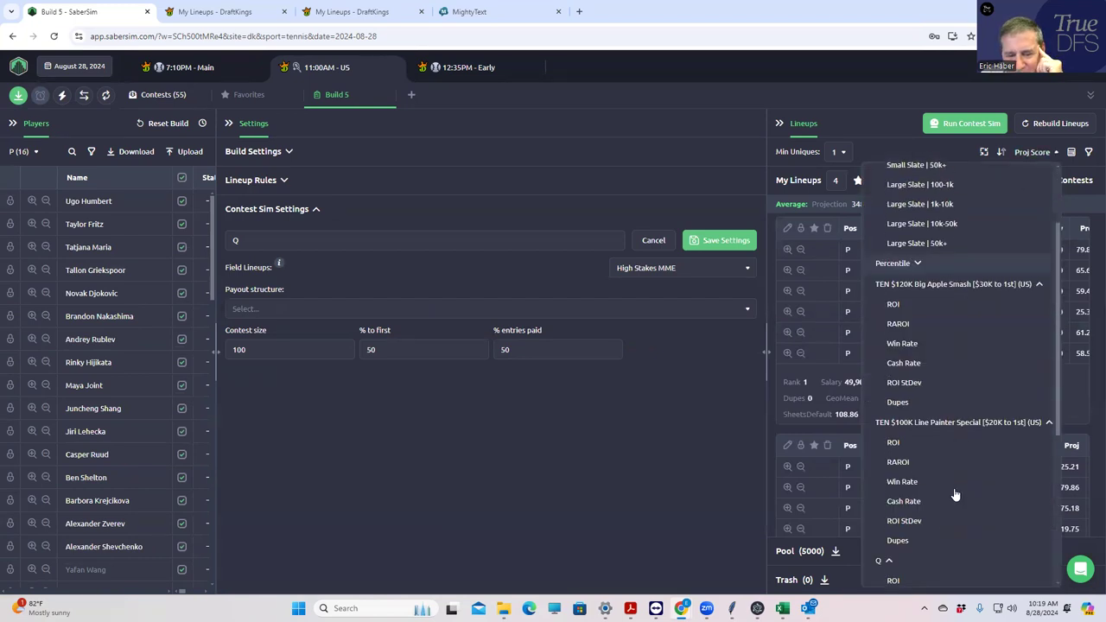
{"action": "left_click", "coordinate": [906, 529]}
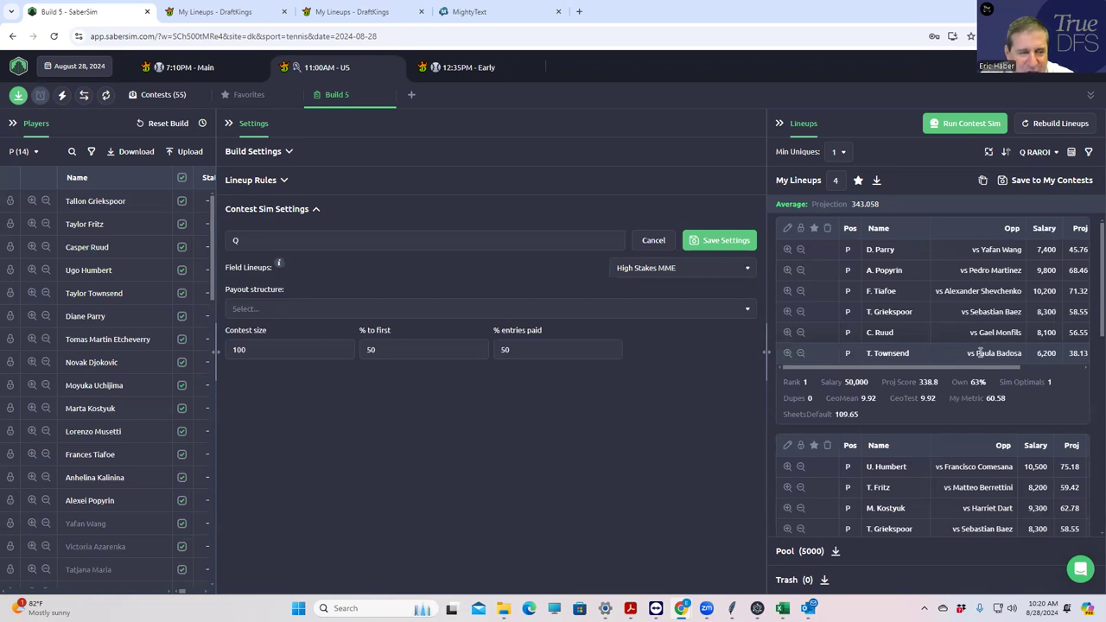
Step: Set contest sim Q to 100% to first and 100% entries paid, save the settings and rerun the contest sim
{"action": "left_click", "coordinate": [392, 353]}
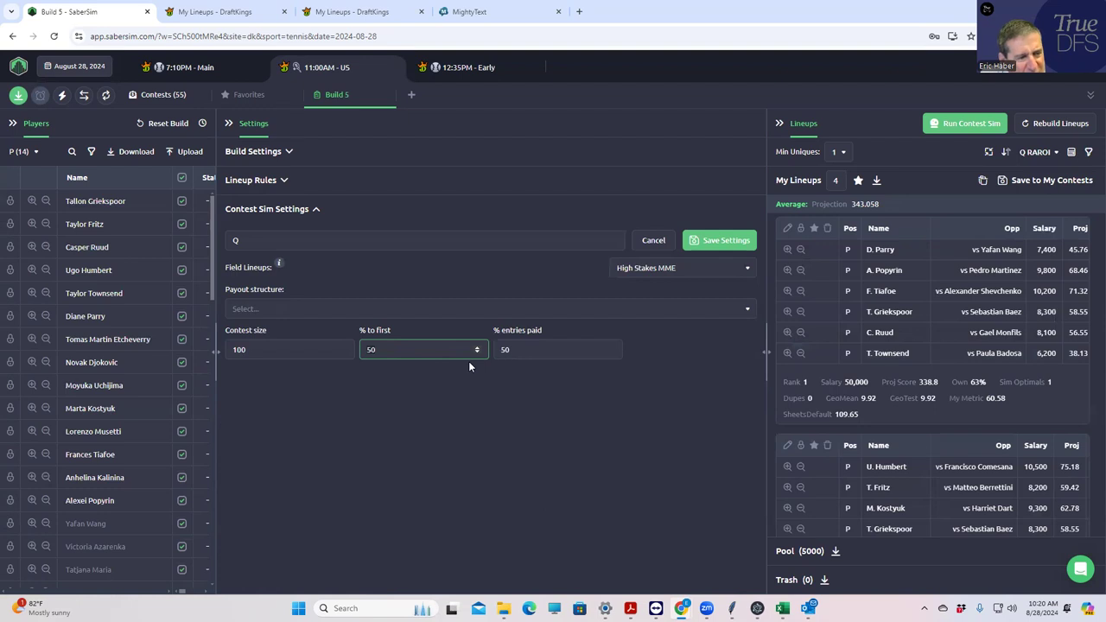
{"action": "key", "text": "BackSpace"}
{"action": "key", "text": "BackSpace"}
{"action": "type", "text": "100"}
{"action": "left_click", "coordinate": [509, 349]}
{"action": "key", "text": "BackSpace"}
{"action": "key", "text": "BackSpace"}
{"action": "type", "text": "100"}
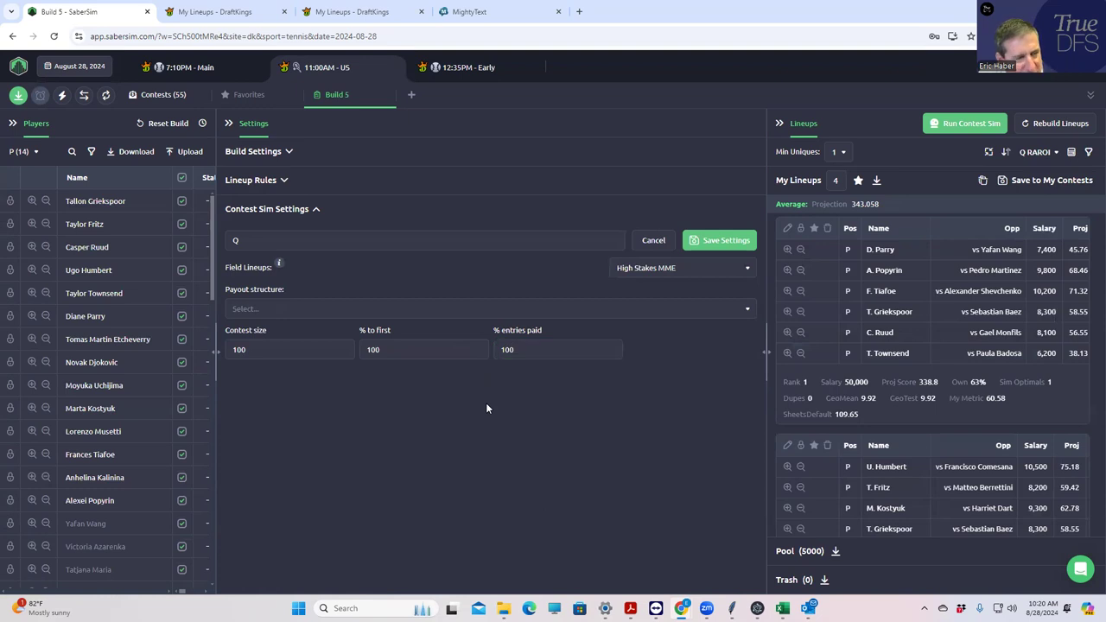
{"action": "left_click", "coordinate": [714, 242]}
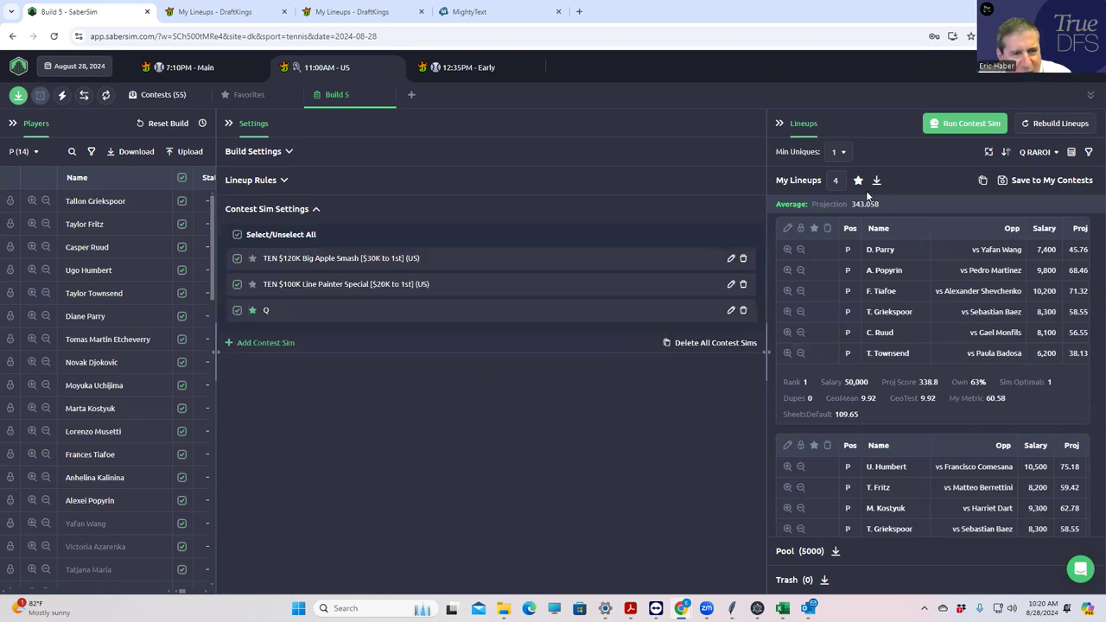
{"action": "left_click", "coordinate": [950, 126]}
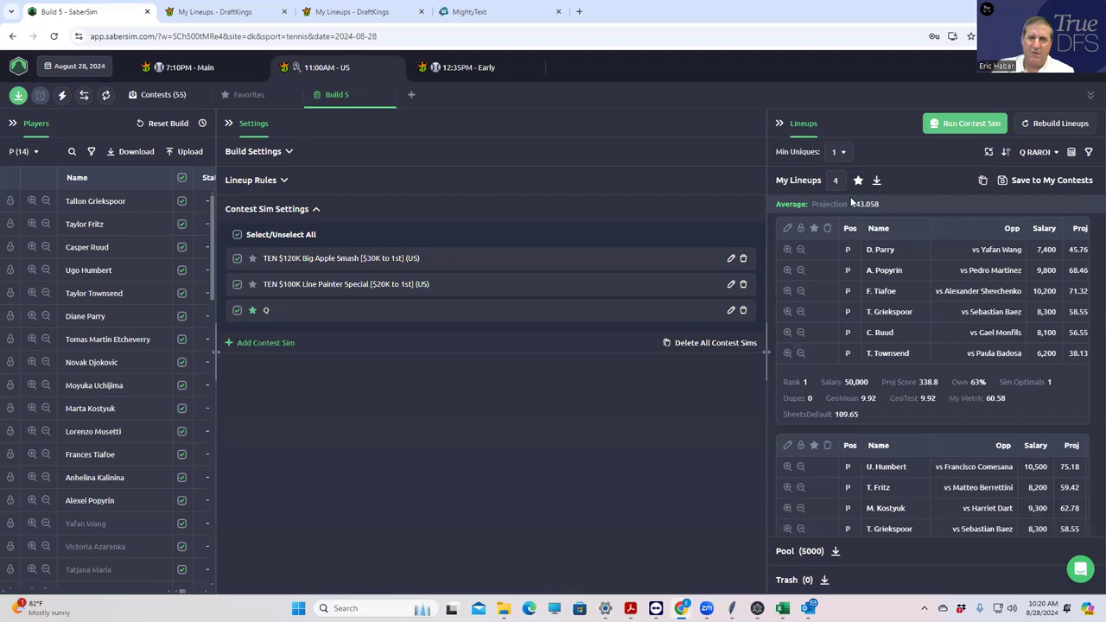
Step: Re-rank the lineups by the Big Apple Smash sim's RAROI, and back by contest sim Q's RAROI
{"action": "left_click", "coordinate": [1034, 151]}
{"action": "left_click", "coordinate": [898, 432]}
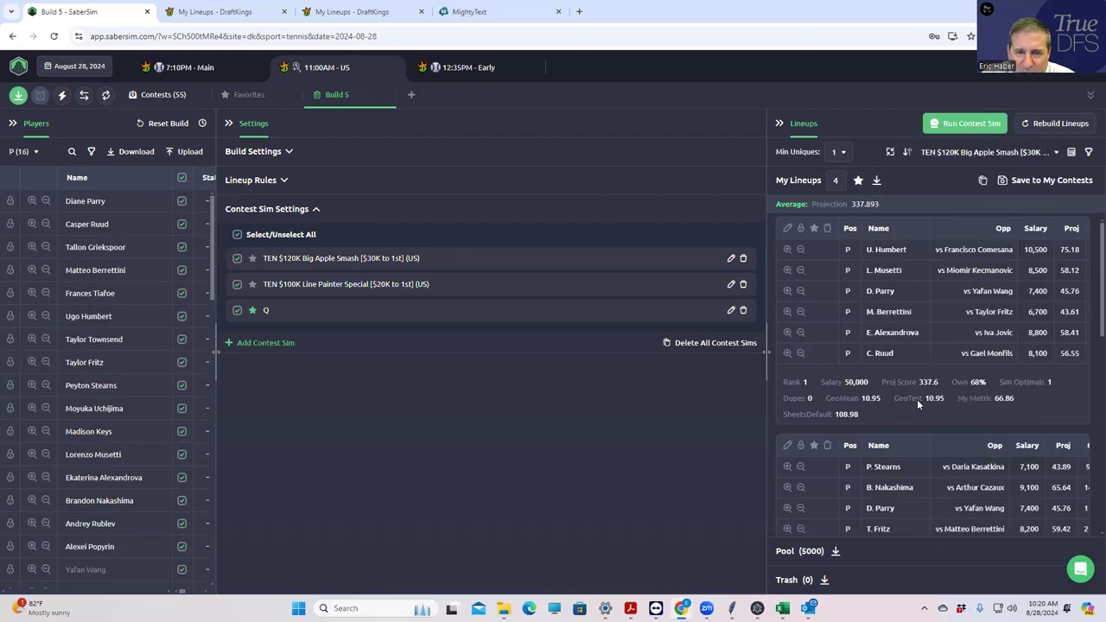
{"action": "left_click", "coordinate": [1001, 154]}
{"action": "scroll", "coordinate": [929, 432], "scroll_direction": "down", "scroll_amount": 3}
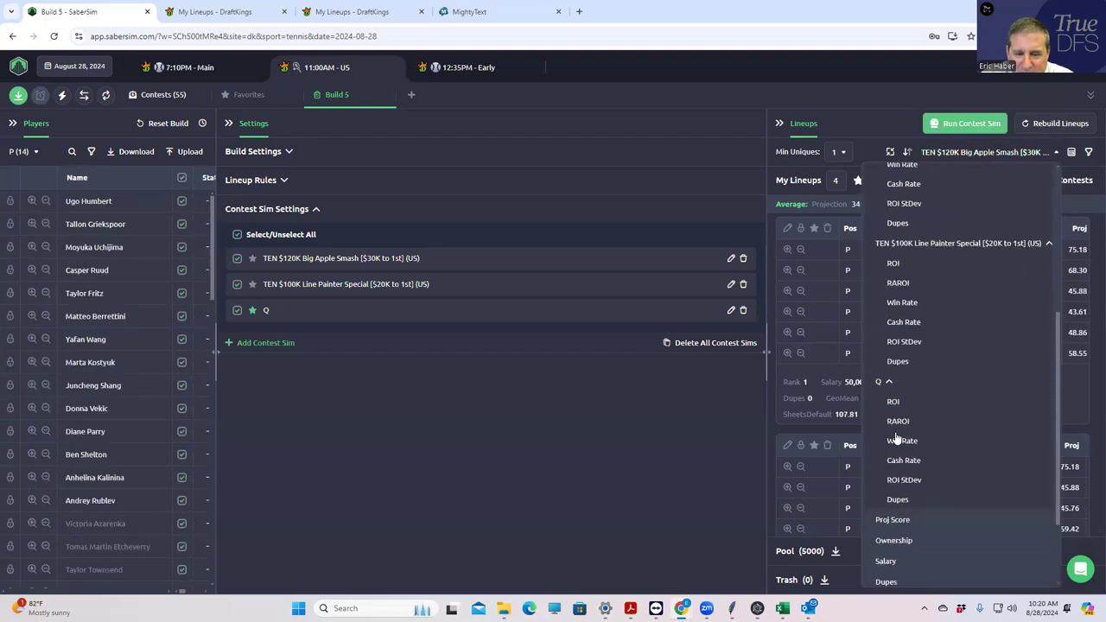
{"action": "left_click", "coordinate": [898, 420]}
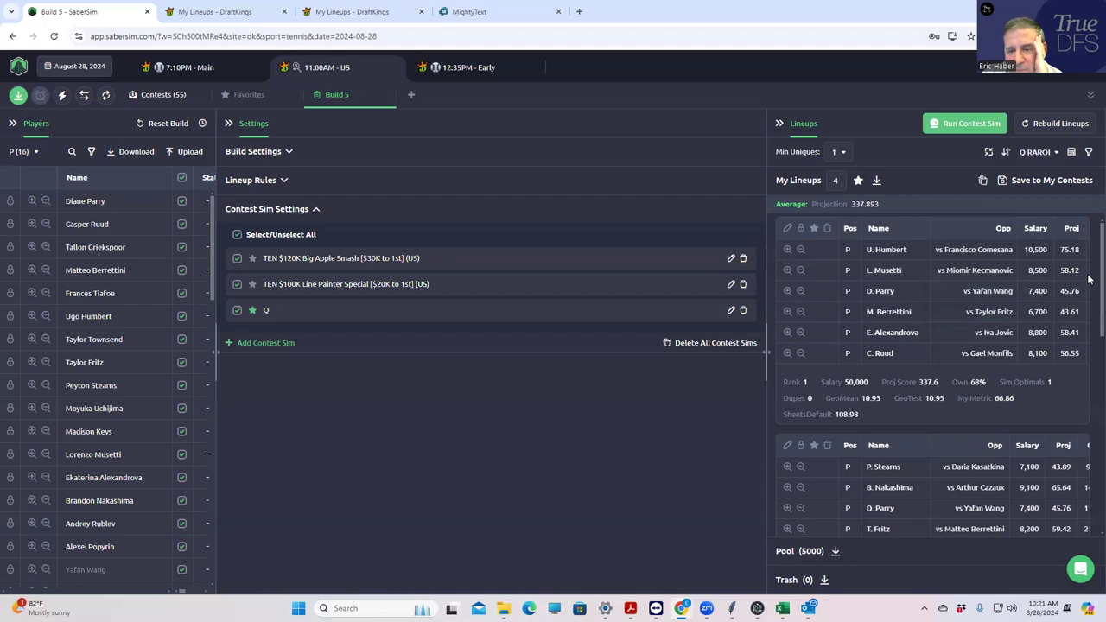
Step: Review the four lineups from the rerun Q sim, examining their players, projected scores, ownership and metrics
{"action": "scroll", "coordinate": [1087, 298], "scroll_direction": "down", "scroll_amount": 3}
{"action": "scroll", "coordinate": [1089, 328], "scroll_direction": "down", "scroll_amount": 2}
{"action": "scroll", "coordinate": [1089, 340], "scroll_direction": "up", "scroll_amount": 1}
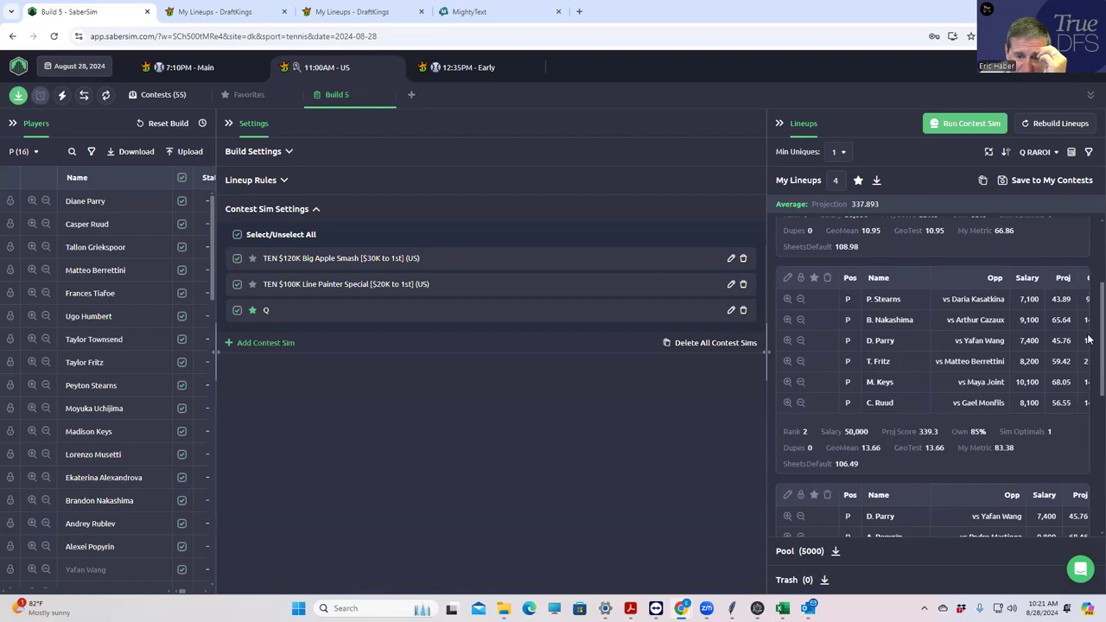
{"action": "scroll", "coordinate": [1089, 340], "scroll_direction": "up", "scroll_amount": 4}
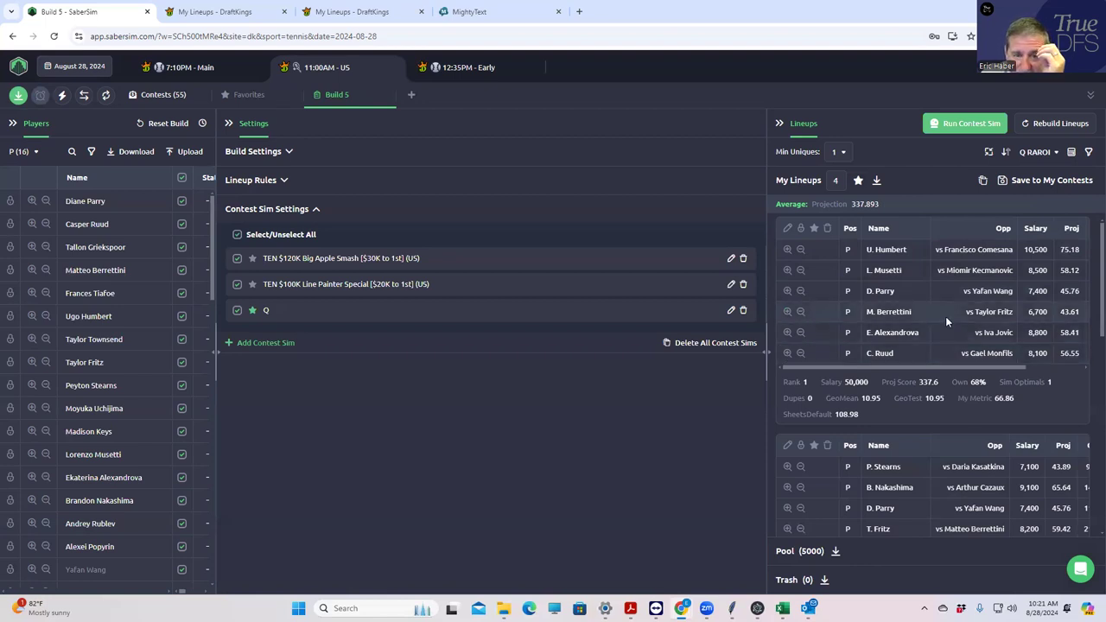
{"action": "scroll", "coordinate": [1088, 323], "scroll_direction": "down", "scroll_amount": 2}
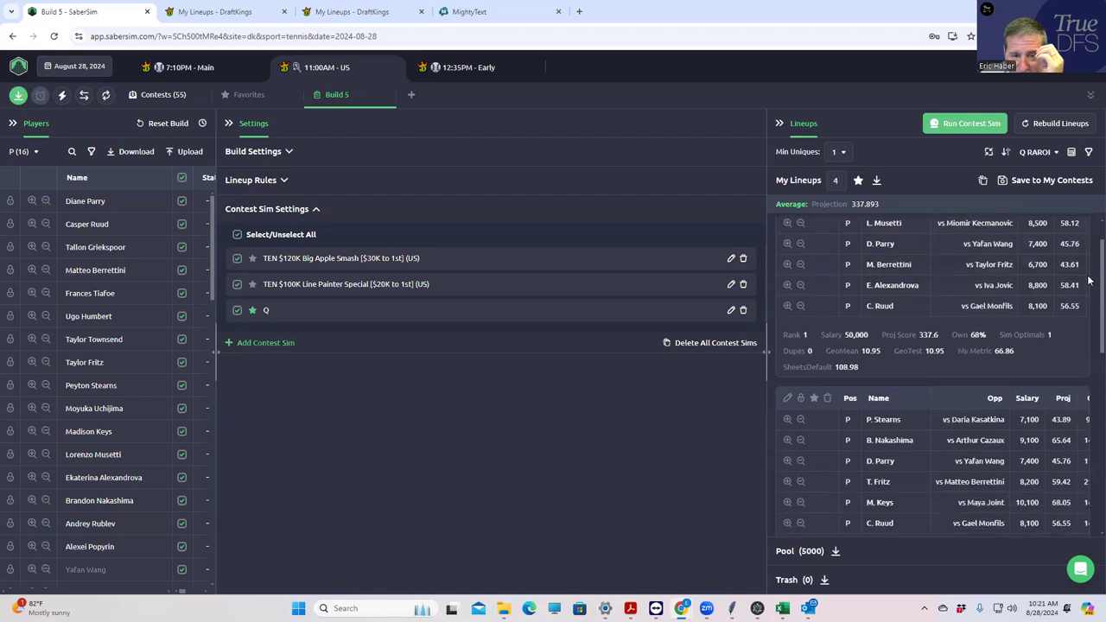
{"action": "scroll", "coordinate": [1089, 323], "scroll_direction": "down", "scroll_amount": 2}
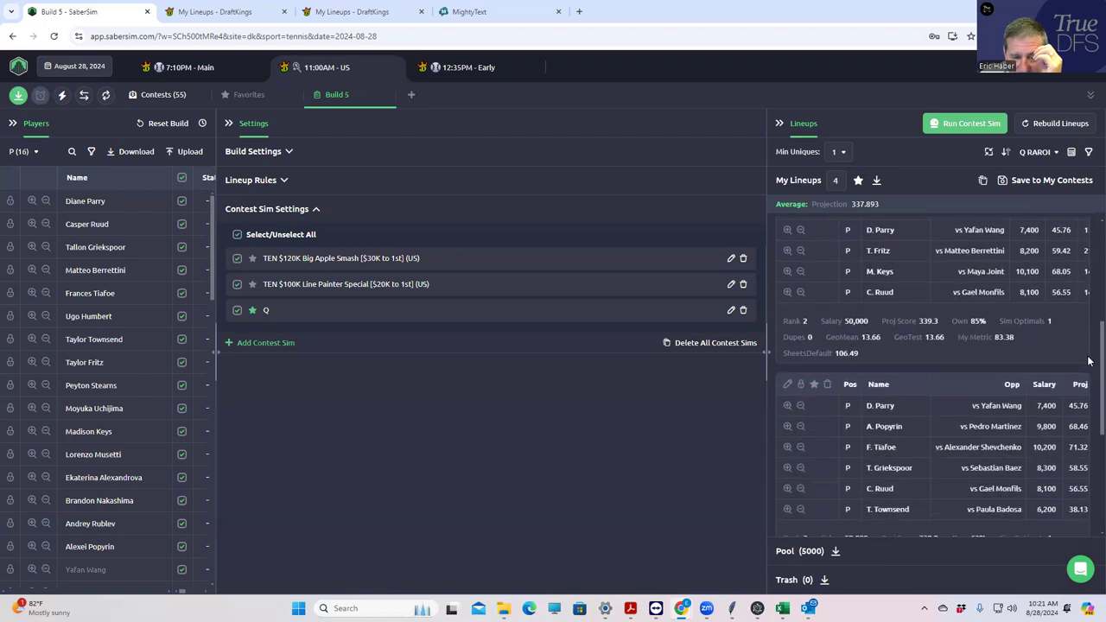
{"action": "scroll", "coordinate": [1089, 361], "scroll_direction": "up", "scroll_amount": 5}
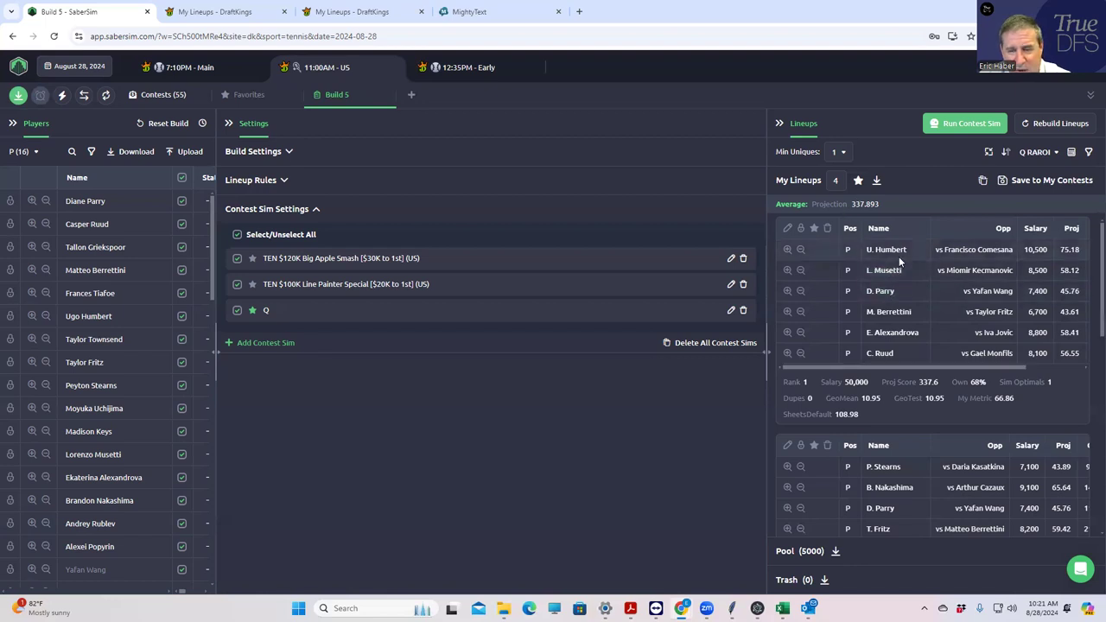
Step: Edit contest sim Q, setting both the percentage to first and the percentage of entries paid to 50
{"action": "left_click", "coordinate": [731, 310]}
{"action": "left_click", "coordinate": [383, 349]}
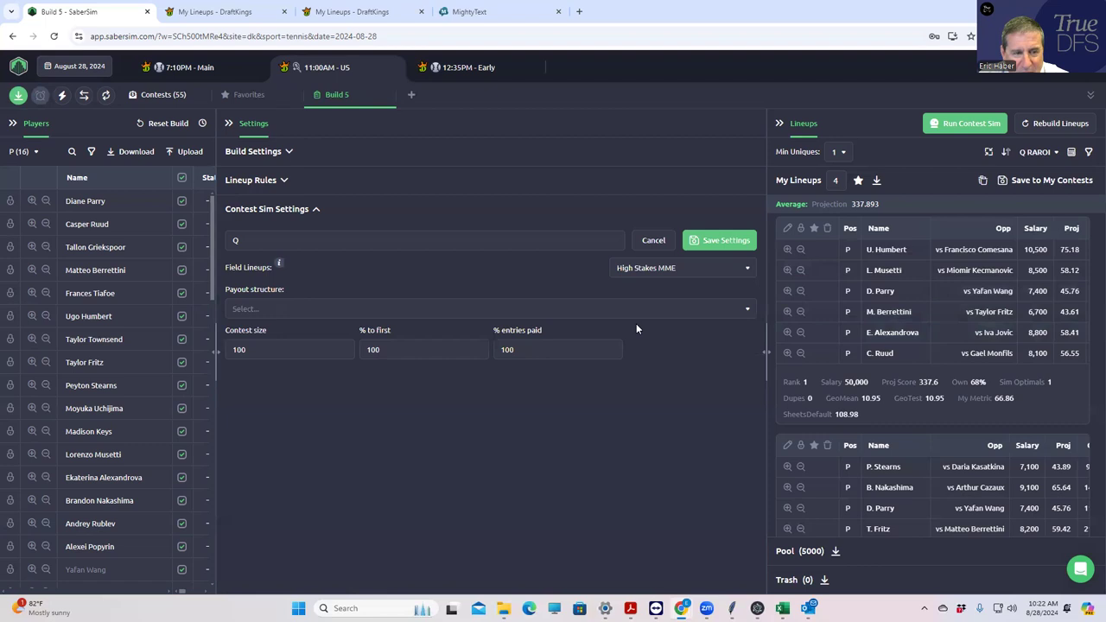
{"action": "double_click", "coordinate": [420, 345]}
{"action": "type", "text": "50"}
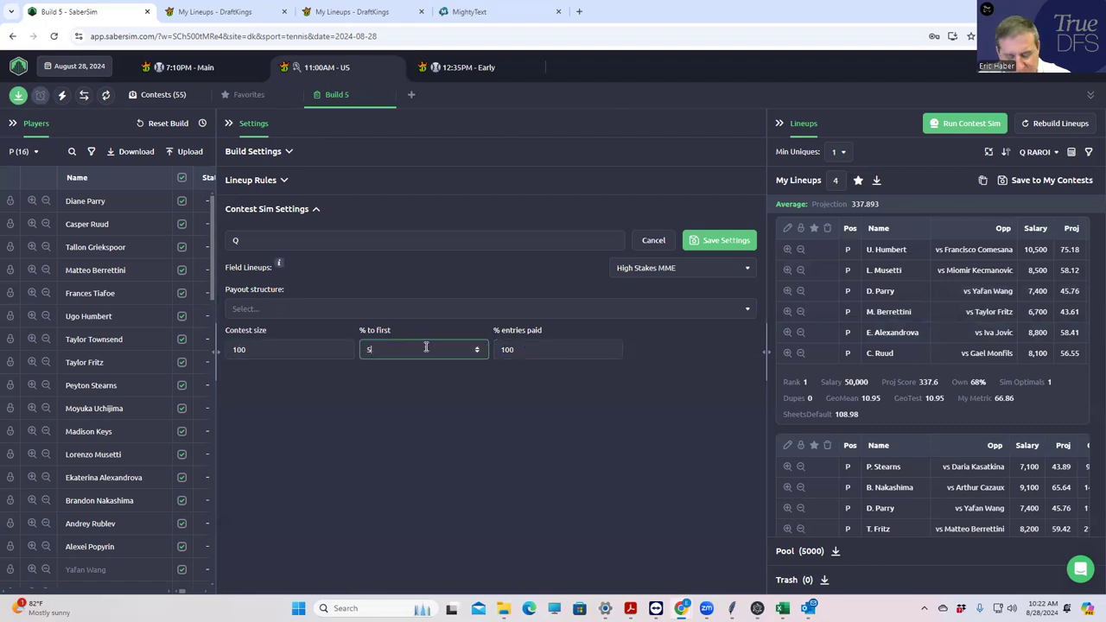
{"action": "left_click", "coordinate": [496, 350]}
{"action": "double_click", "coordinate": [501, 350]}
{"action": "type", "text": "5"}
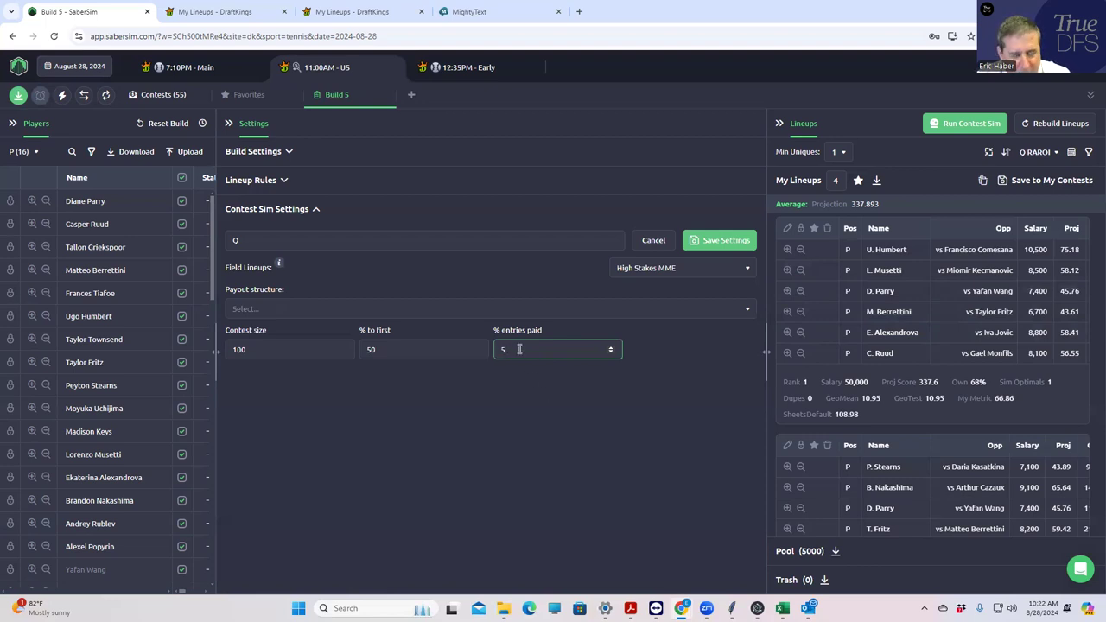
{"action": "type", "text": "0"}
Step: Set contest sim Q's percentage to first to 100, save the settings and rerun the contest sim
{"action": "left_click", "coordinate": [397, 349]}
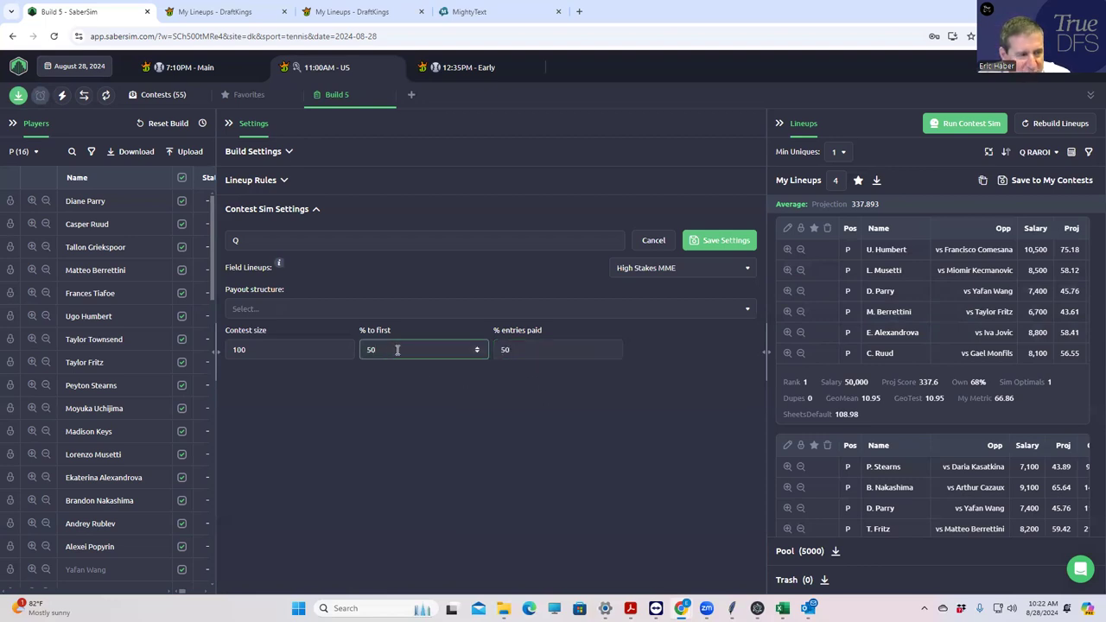
{"action": "key", "text": "BackSpace"}
{"action": "key", "text": "BackSpace"}
{"action": "type", "text": "100"}
{"action": "left_click", "coordinate": [518, 378]}
{"action": "left_click", "coordinate": [699, 241]}
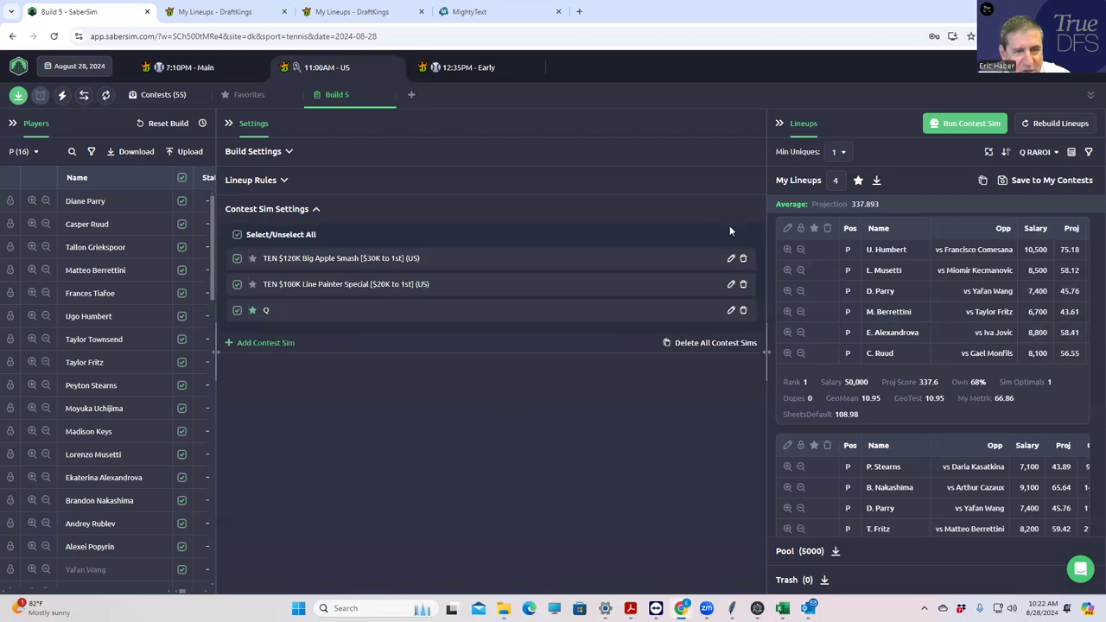
{"action": "left_click", "coordinate": [959, 123]}
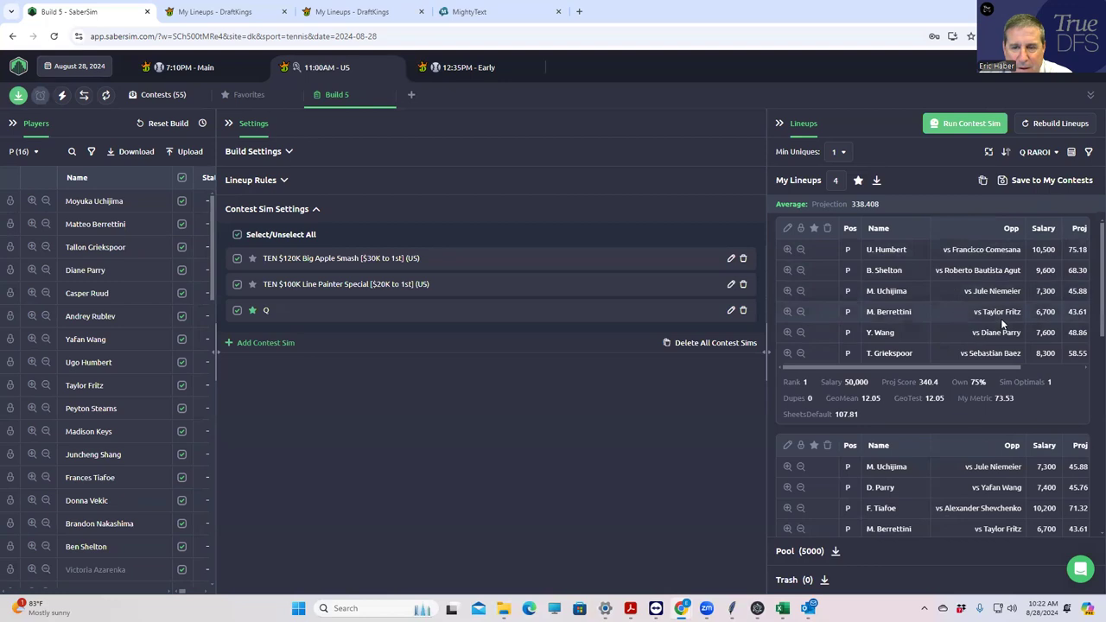
Step: Compare the four lineups, reduce My Lineups to 1, and download the remaining lineup as a CSV file and open it
{"action": "scroll", "coordinate": [965, 436], "scroll_direction": "down", "scroll_amount": 3}
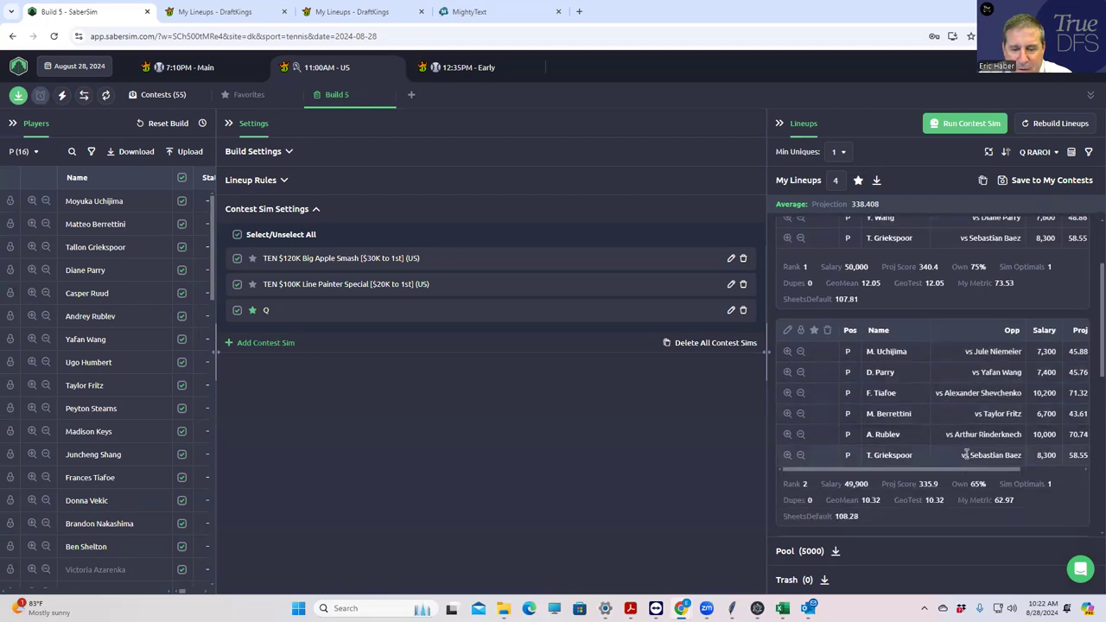
{"action": "scroll", "coordinate": [966, 455], "scroll_direction": "down", "scroll_amount": 1}
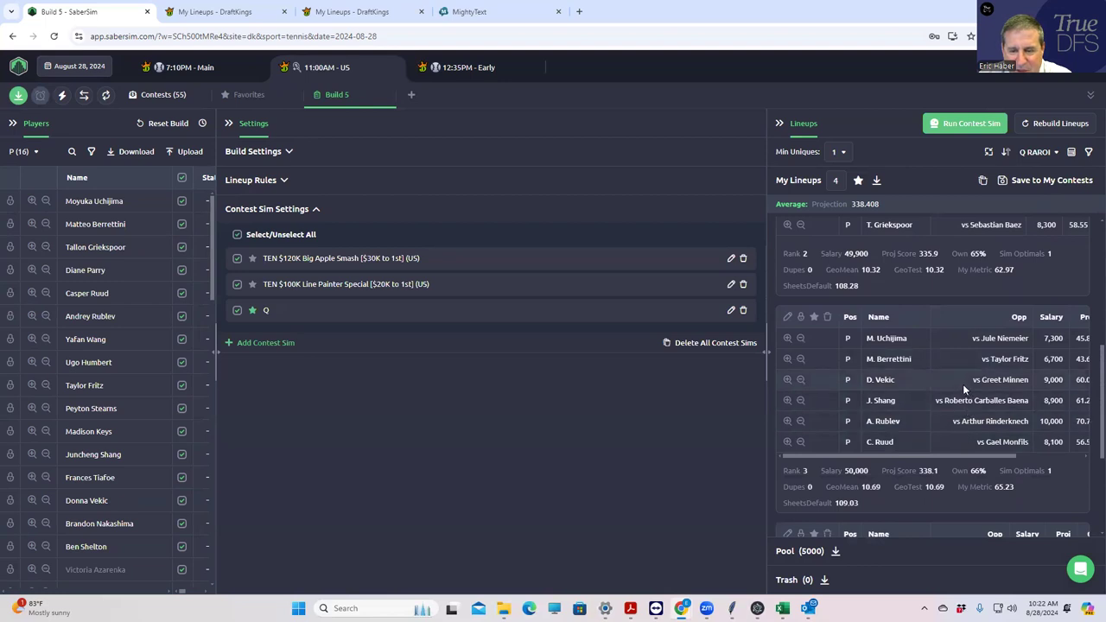
{"action": "scroll", "coordinate": [962, 382], "scroll_direction": "up", "scroll_amount": 5}
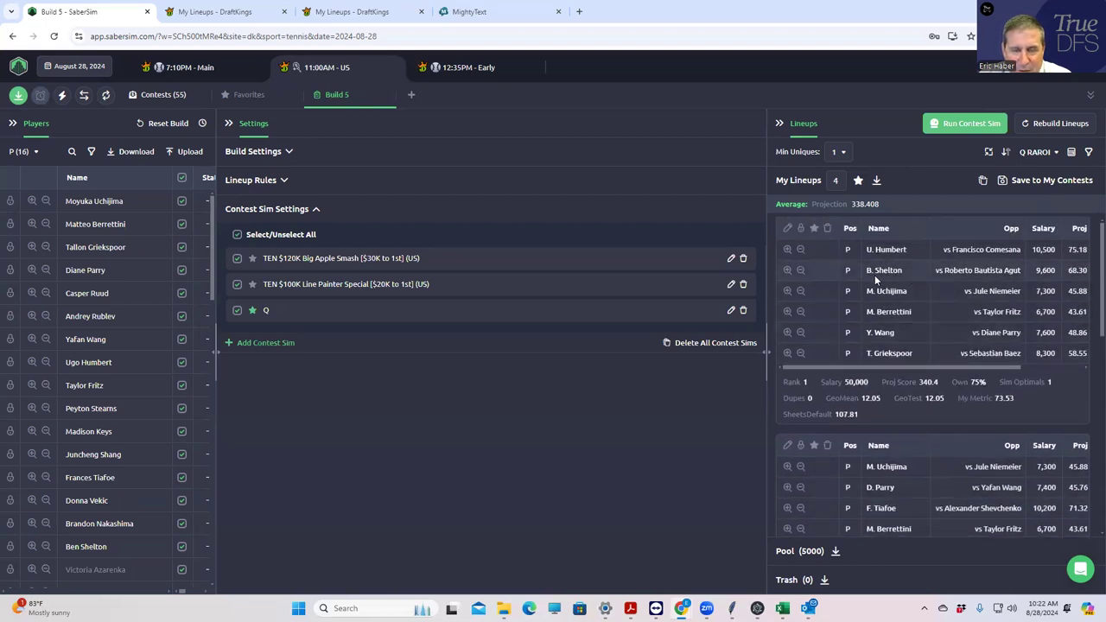
{"action": "double_click", "coordinate": [835, 180]}
{"action": "type", "text": "1"}
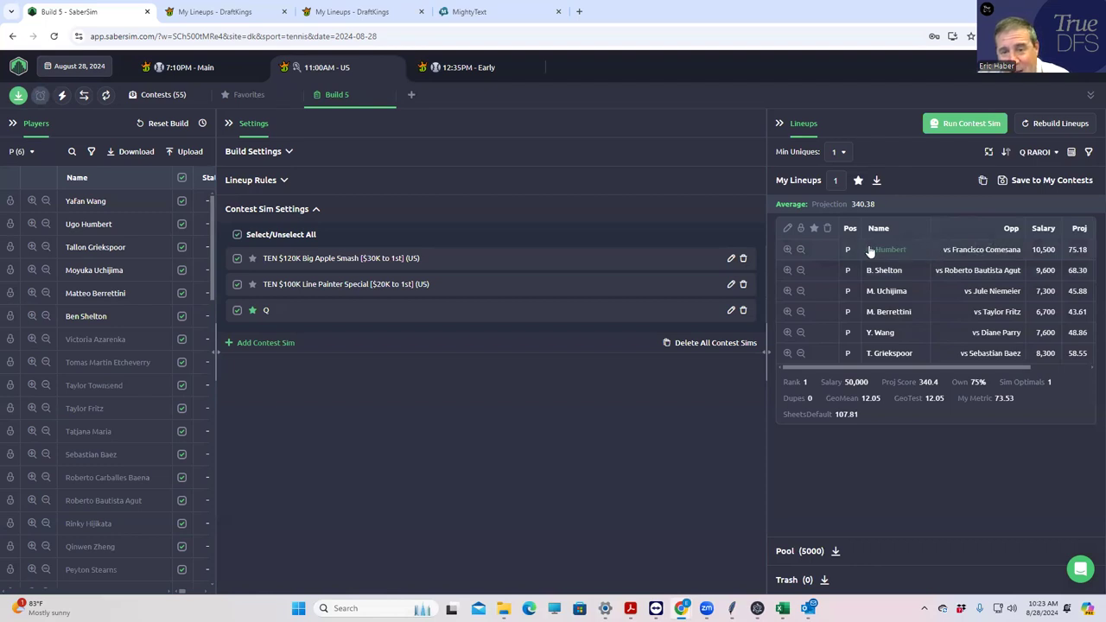
{"action": "left_click", "coordinate": [878, 183]}
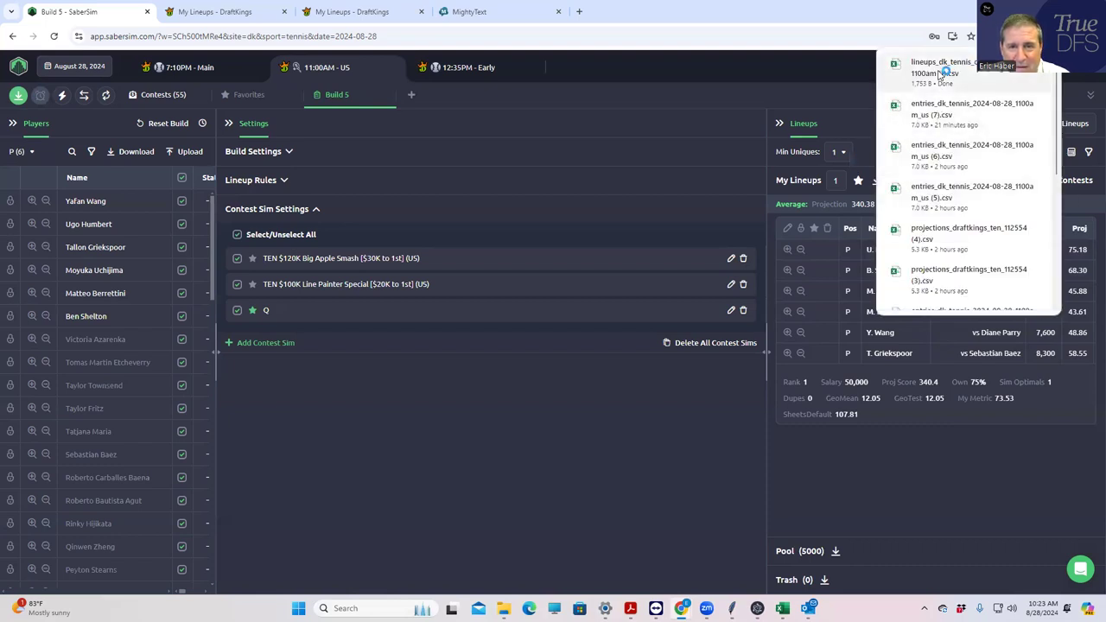
{"action": "left_click", "coordinate": [941, 74]}
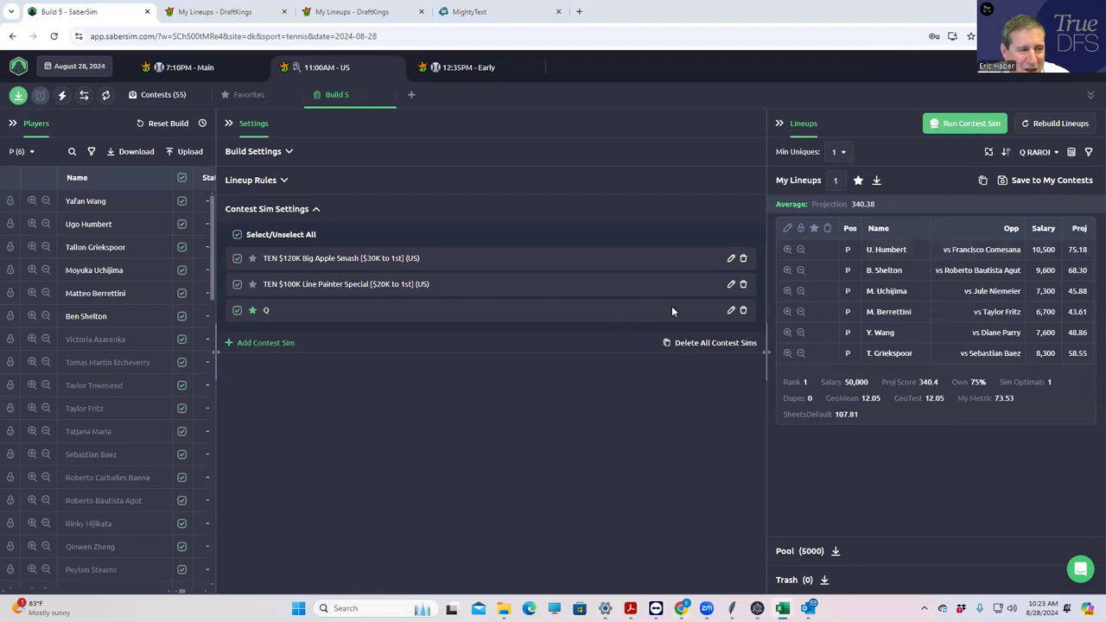
Step: Set contest sim Q's percentage to first to 50, save the settings and rerun the contest sim
{"action": "left_click", "coordinate": [731, 310]}
{"action": "left_click", "coordinate": [392, 346]}
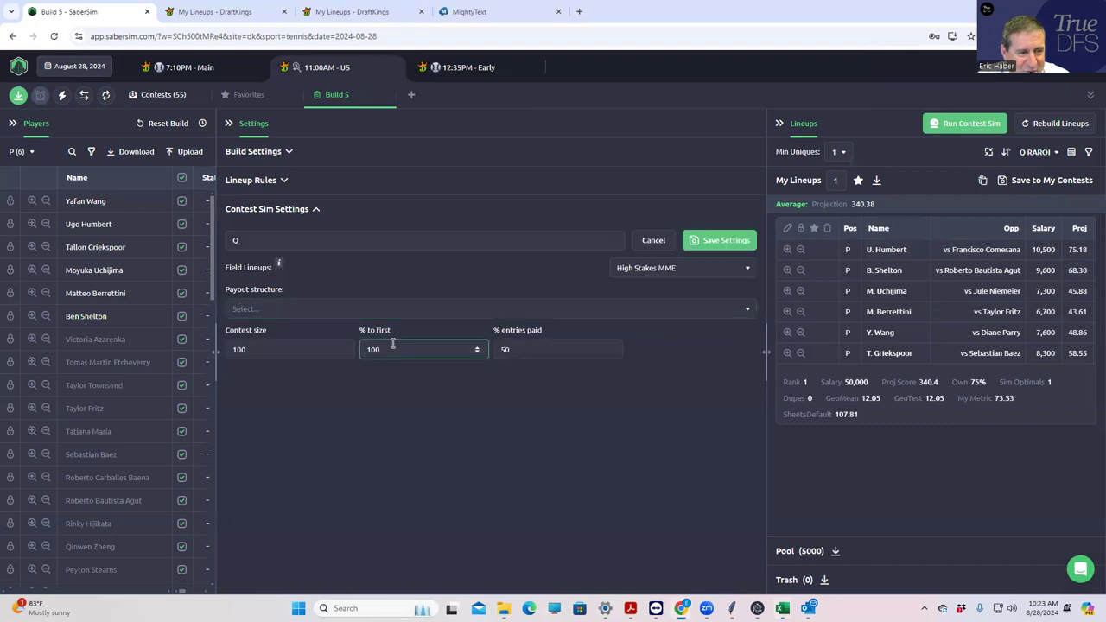
{"action": "left_click", "coordinate": [501, 353]}
{"action": "left_click", "coordinate": [444, 351]}
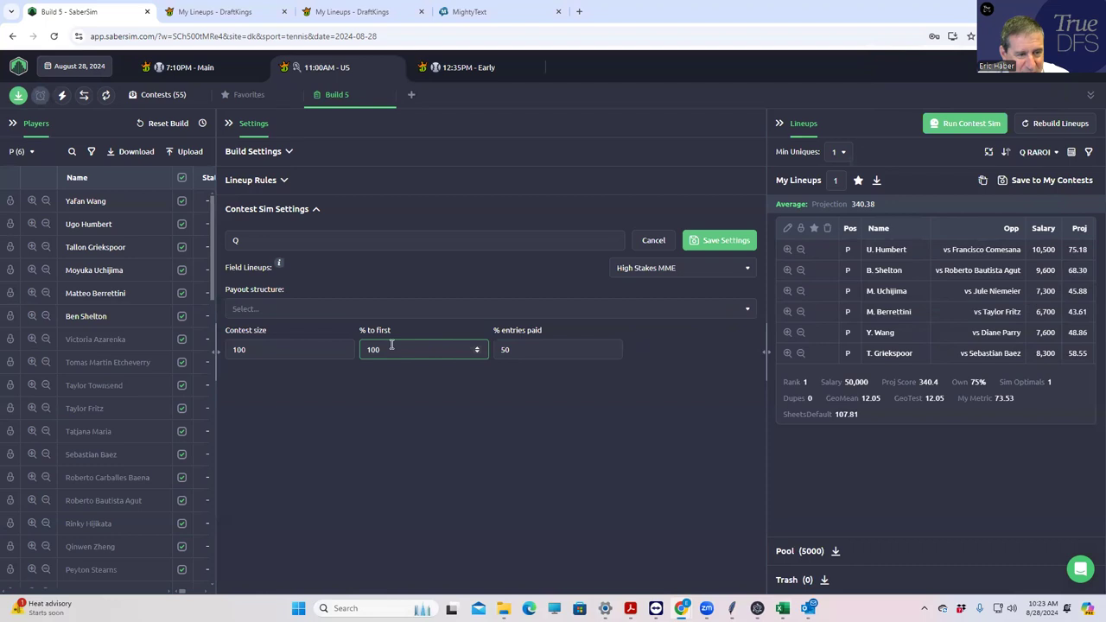
{"action": "double_click", "coordinate": [368, 349]}
{"action": "type", "text": "5"}
{"action": "left_click", "coordinate": [411, 412]}
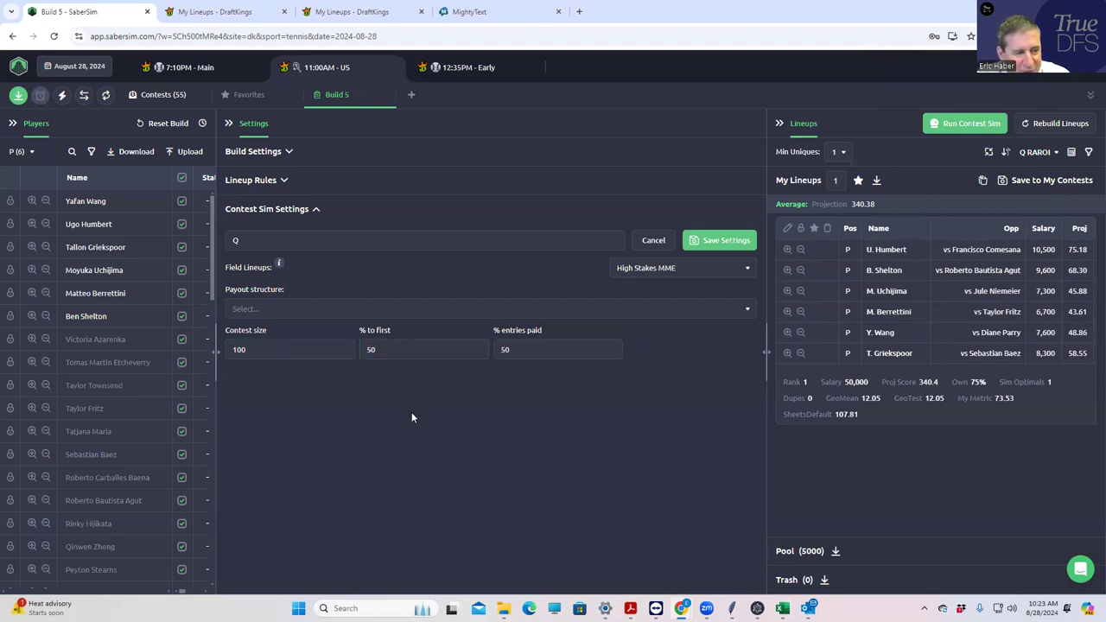
{"action": "left_click", "coordinate": [708, 247]}
{"action": "left_click", "coordinate": [958, 122]}
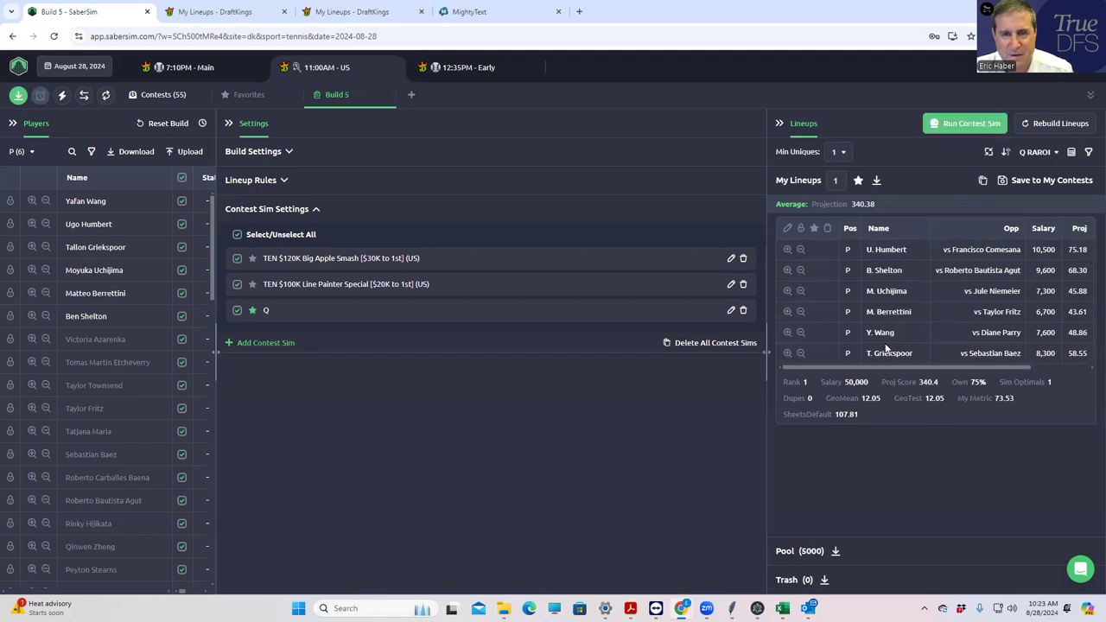
Step: Download the top lineup from the rerun contest sim and open its CSV file
{"action": "left_click", "coordinate": [875, 183]}
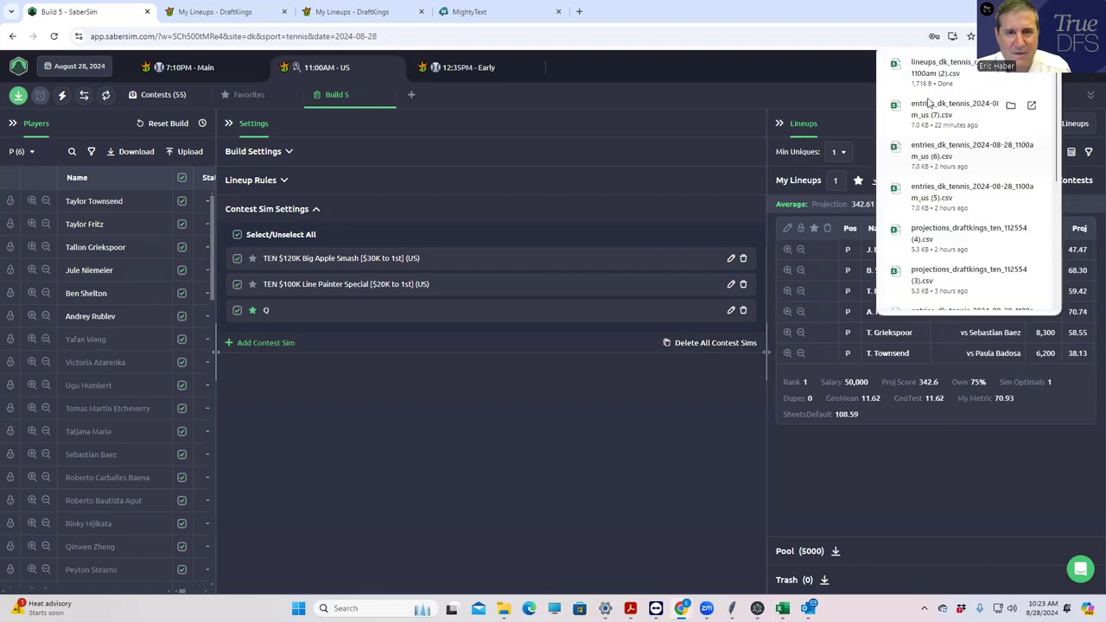
{"action": "left_click", "coordinate": [936, 71]}
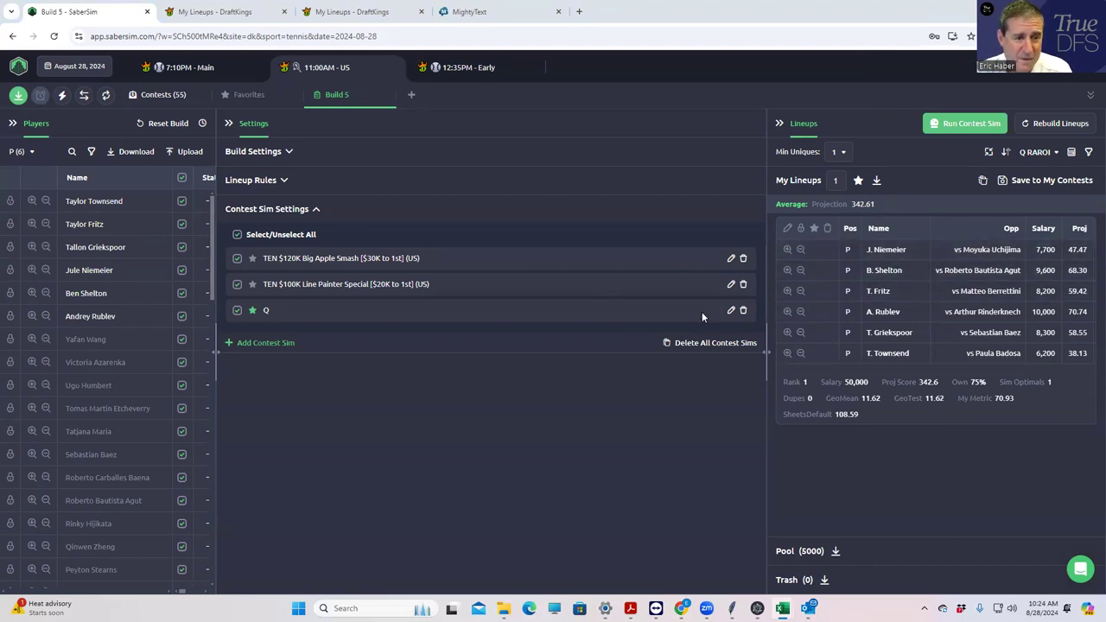
Step: Open contest sim Q's settings and check the percentage to first and percentage of entries paid
{"action": "left_click", "coordinate": [731, 310]}
{"action": "left_click", "coordinate": [477, 354]}
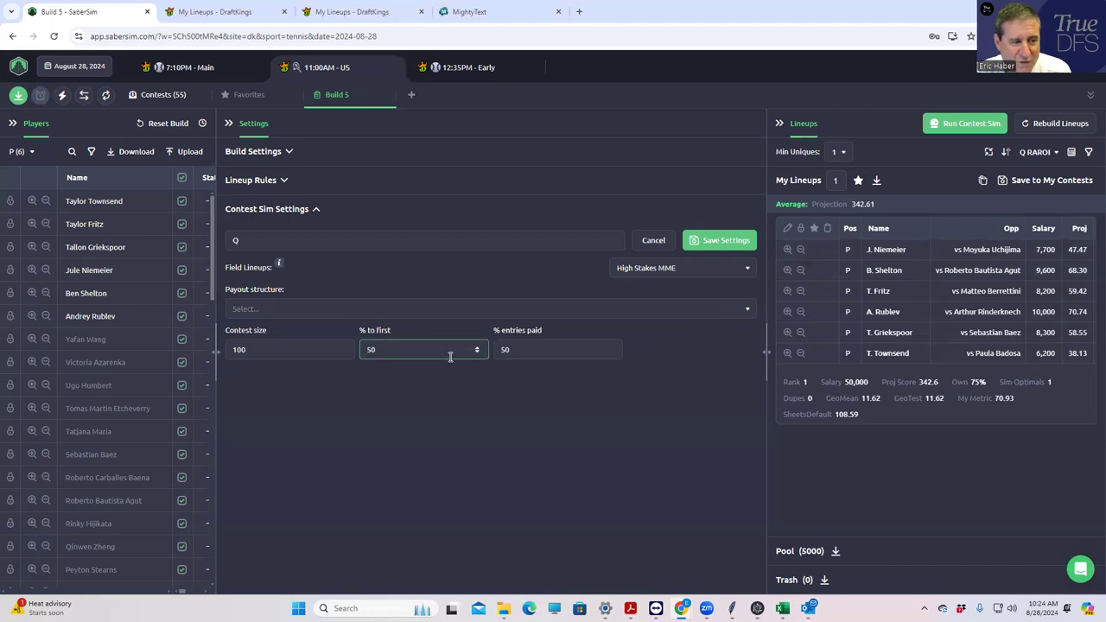
{"action": "left_click", "coordinate": [539, 353]}
{"action": "left_click", "coordinate": [361, 352]}
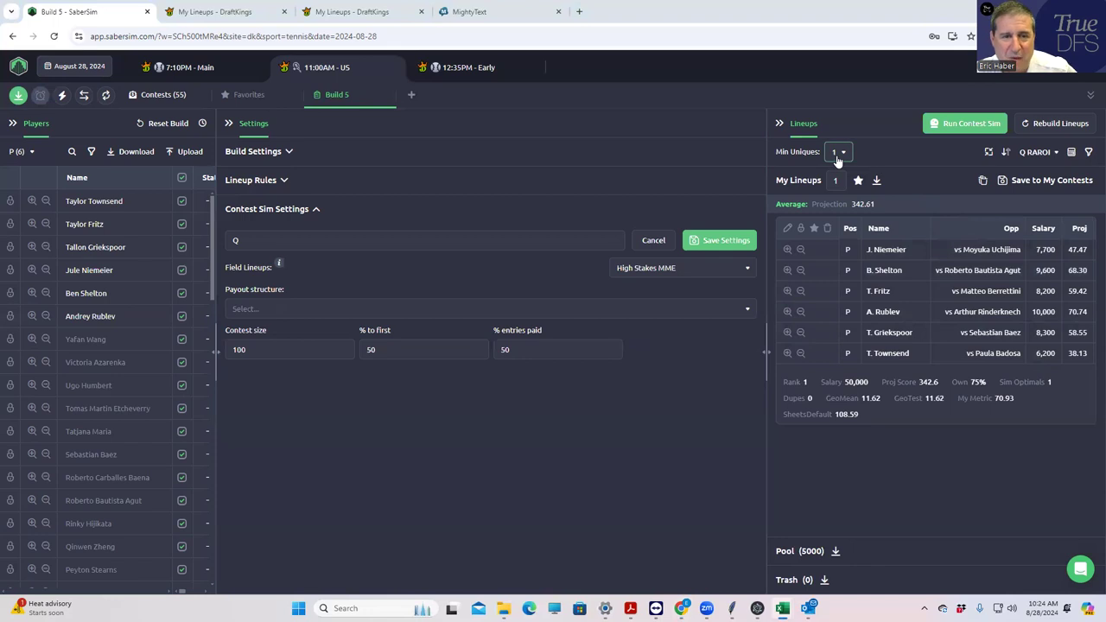
Step: Rank the lineups by projected score and set the number of lineups in My Lineups to 2
{"action": "left_click", "coordinate": [1034, 152]}
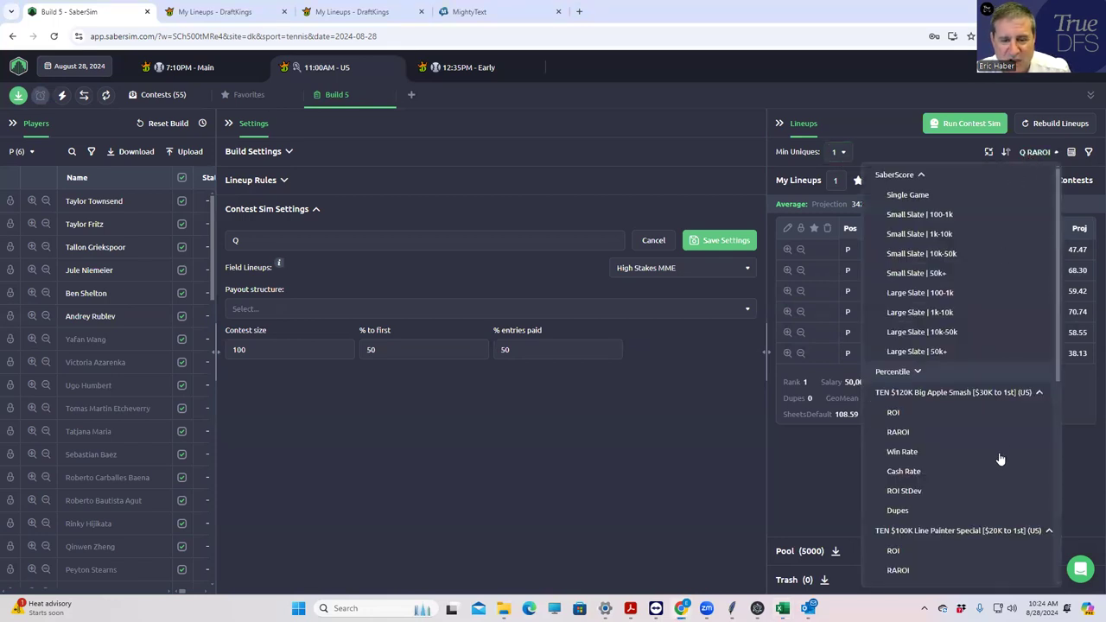
{"action": "scroll", "coordinate": [967, 470], "scroll_direction": "down", "scroll_amount": 3}
{"action": "scroll", "coordinate": [933, 493], "scroll_direction": "down", "scroll_amount": 3}
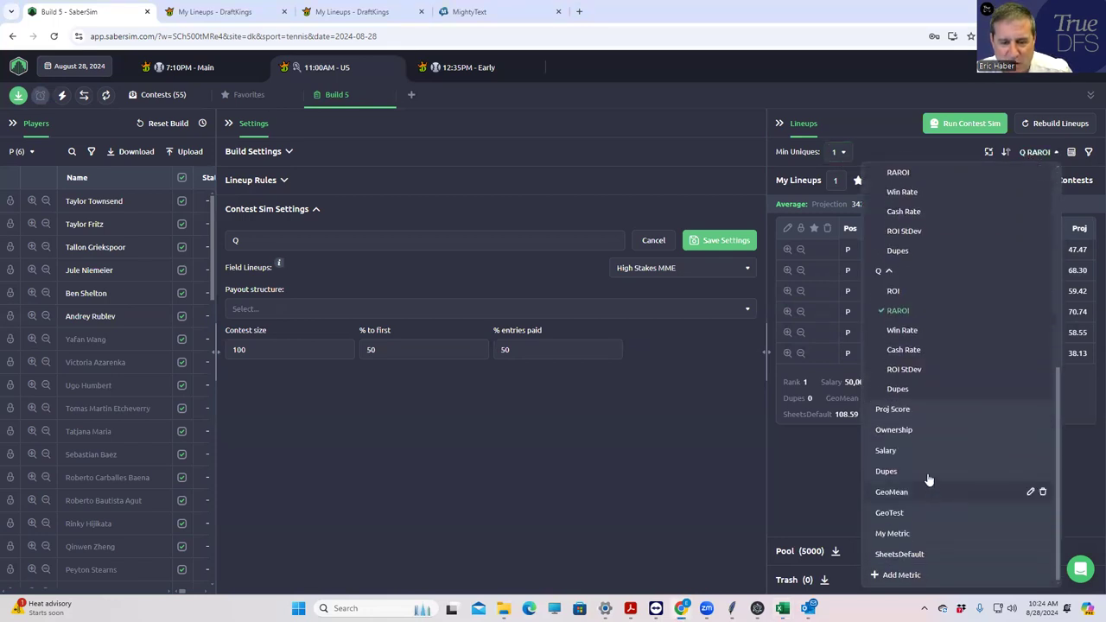
{"action": "left_click", "coordinate": [903, 412]}
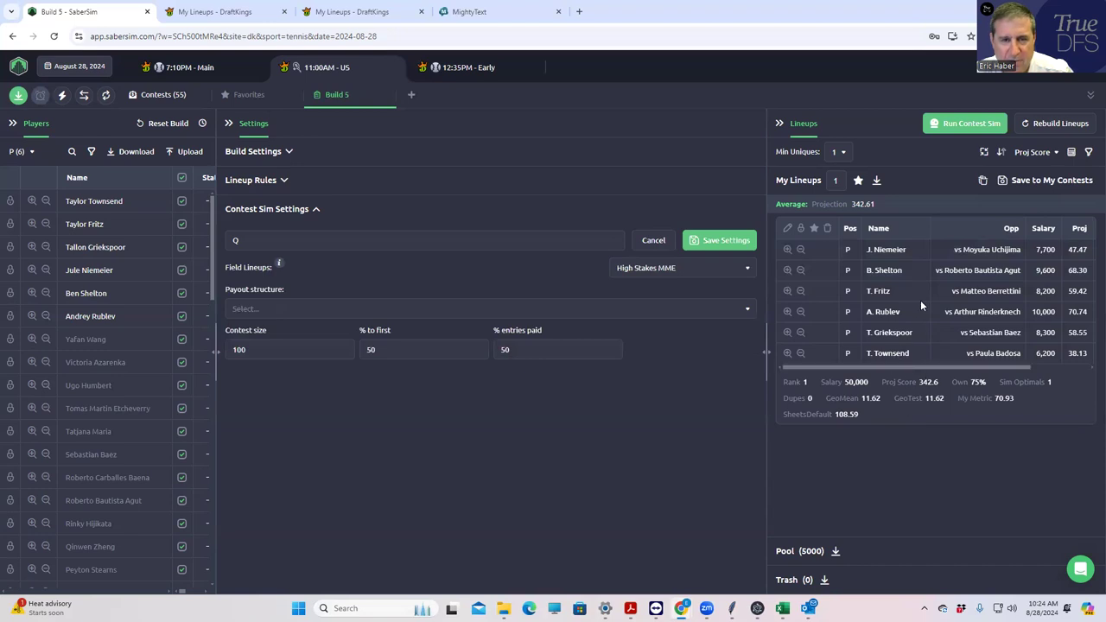
{"action": "left_click", "coordinate": [843, 180]}
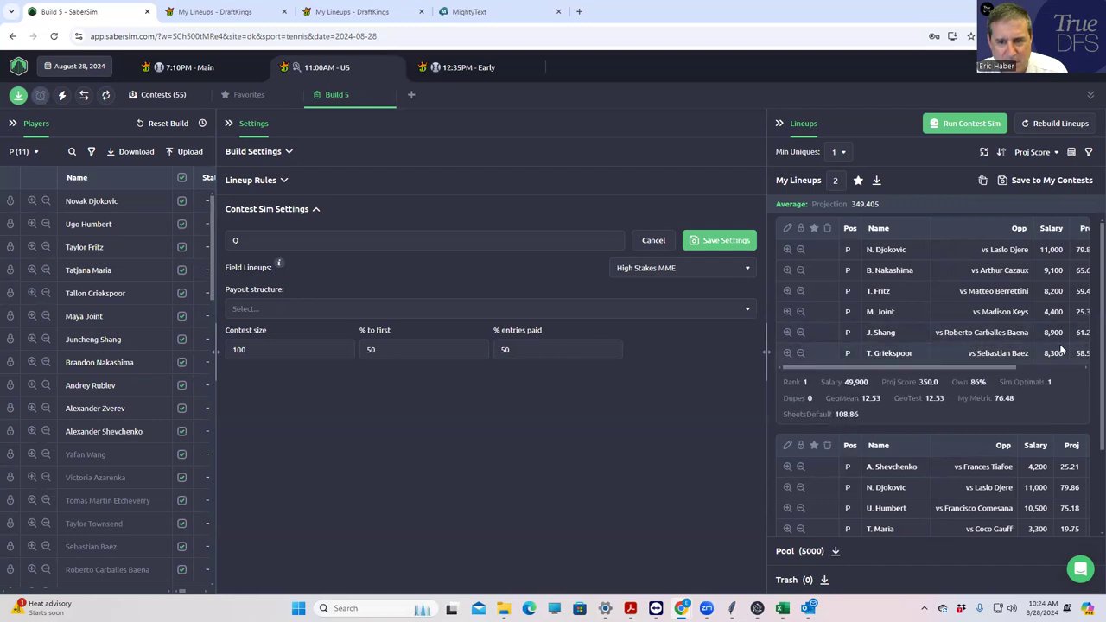
Step: Compare the two highest-projected lineups, examining their players, salaries, projected scores, ownership and metrics
{"action": "scroll", "coordinate": [1087, 328], "scroll_direction": "down", "scroll_amount": 1}
{"action": "scroll", "coordinate": [1088, 377], "scroll_direction": "down", "scroll_amount": 1}
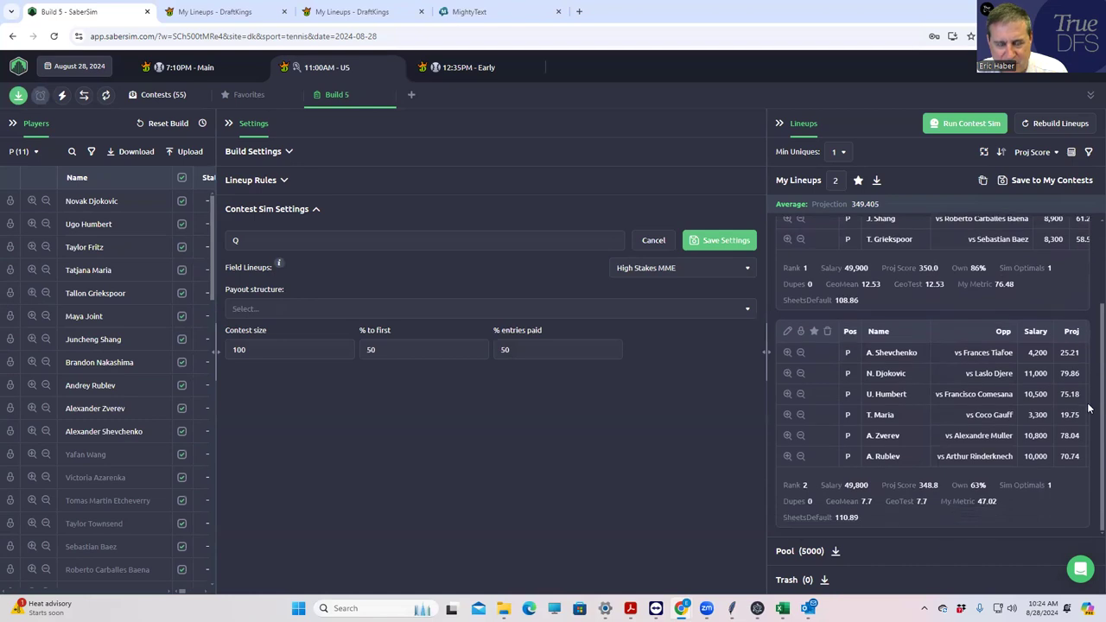
{"action": "scroll", "coordinate": [1087, 346], "scroll_direction": "up", "scroll_amount": 2}
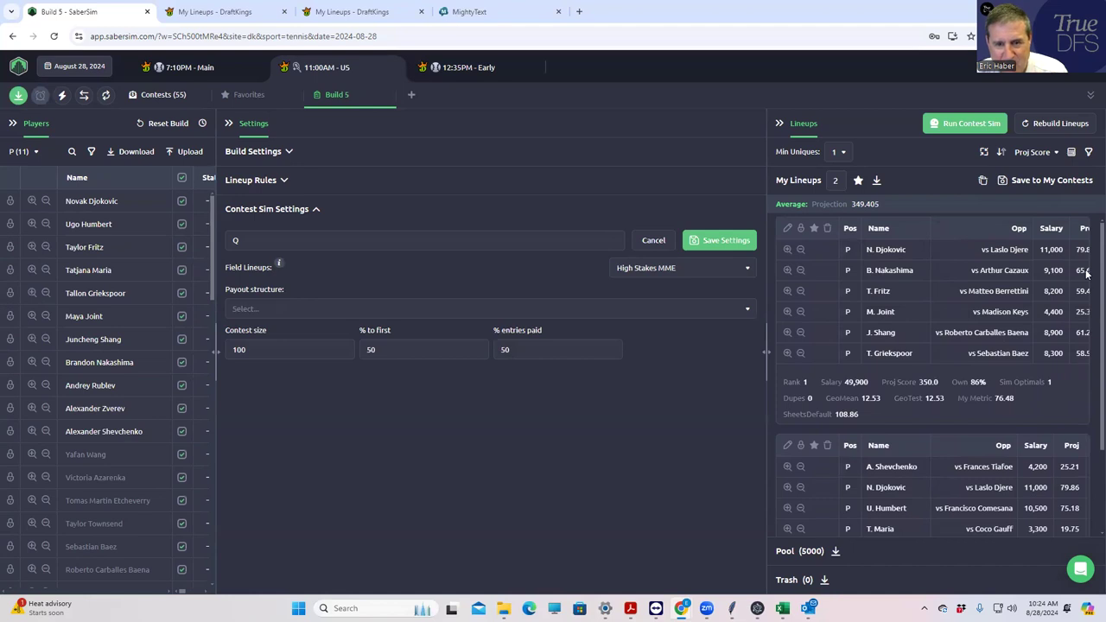
{"action": "scroll", "coordinate": [1088, 345], "scroll_direction": "down", "scroll_amount": 1}
{"action": "scroll", "coordinate": [1088, 380], "scroll_direction": "down", "scroll_amount": 1}
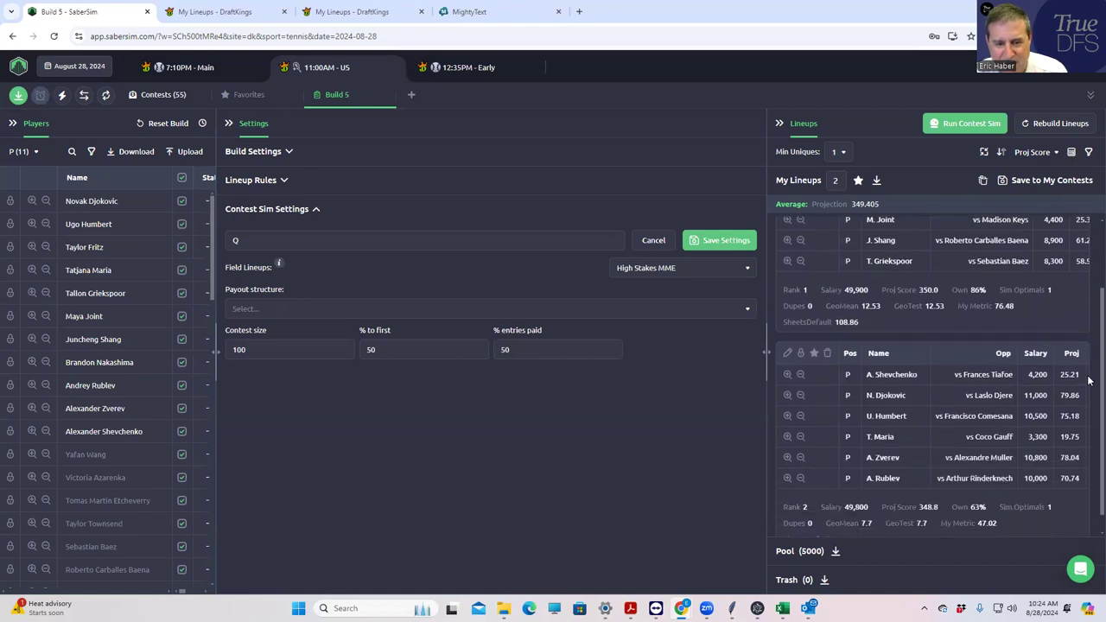
{"action": "scroll", "coordinate": [1086, 380], "scroll_direction": "up", "scroll_amount": 2}
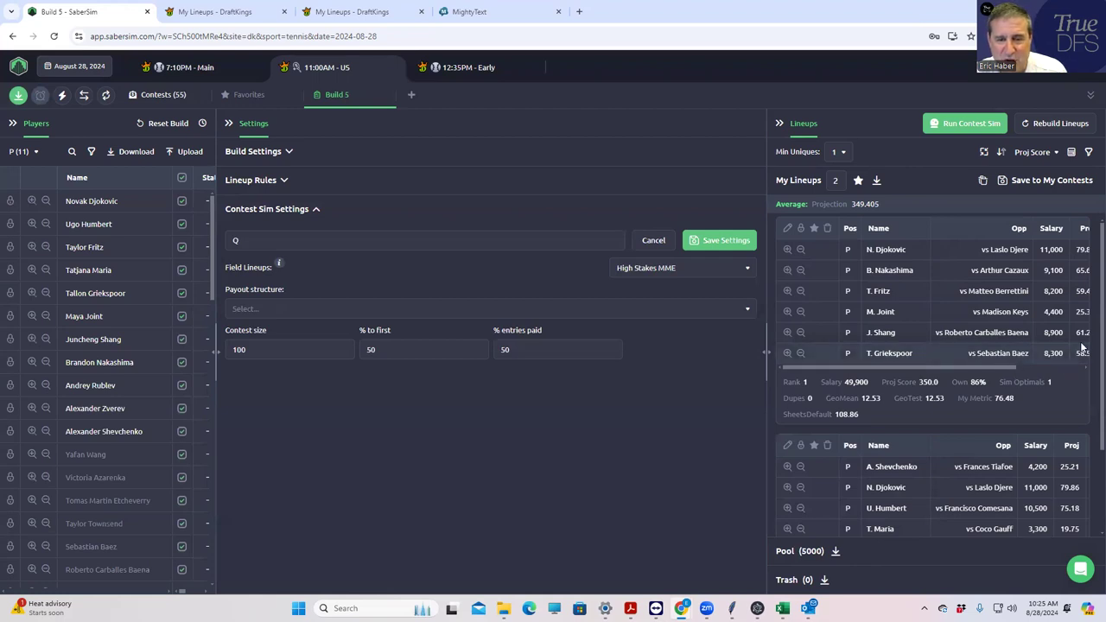
{"action": "scroll", "coordinate": [1091, 324], "scroll_direction": "down", "scroll_amount": 2}
{"action": "scroll", "coordinate": [940, 375], "scroll_direction": "down", "scroll_amount": 1}
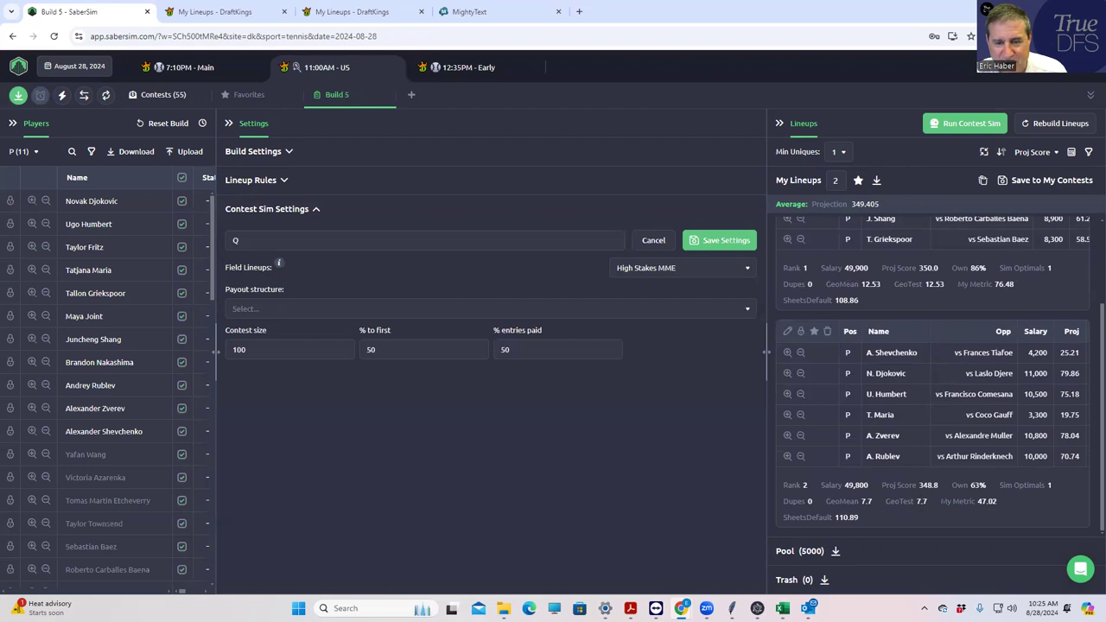
{"action": "scroll", "coordinate": [1089, 281], "scroll_direction": "up", "scroll_amount": 3}
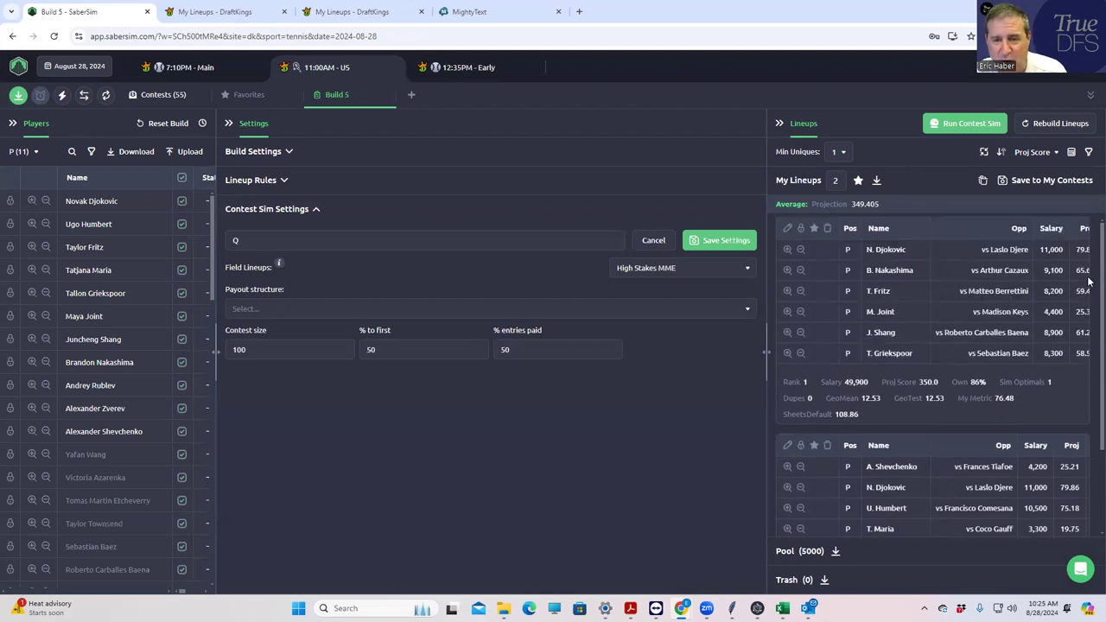
{"action": "mouse_move", "coordinate": [968, 371]}
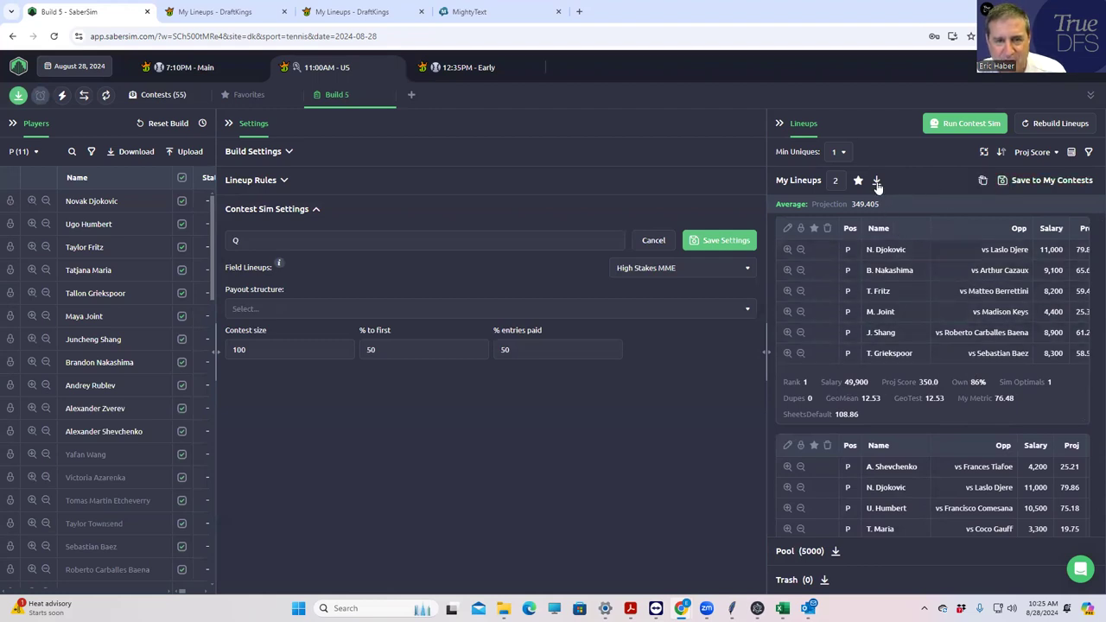
Step: Reduce My Lineups to 1 and download the highest-projected lineup
{"action": "left_click", "coordinate": [834, 180]}
{"action": "key", "text": "Down"}
{"action": "key", "text": "Return"}
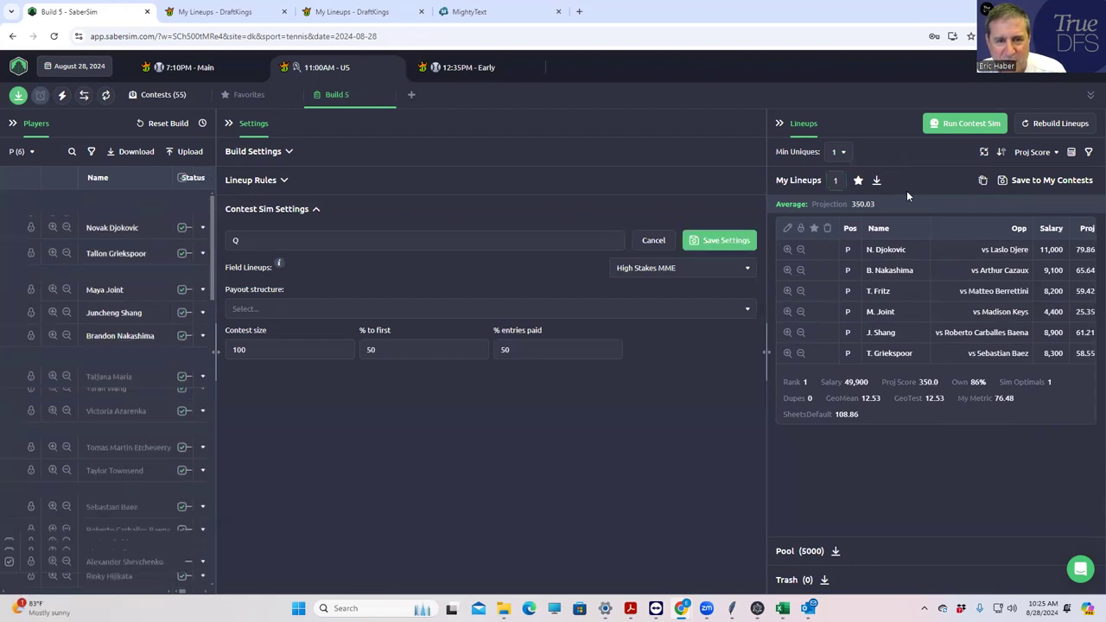
{"action": "left_click", "coordinate": [876, 181]}
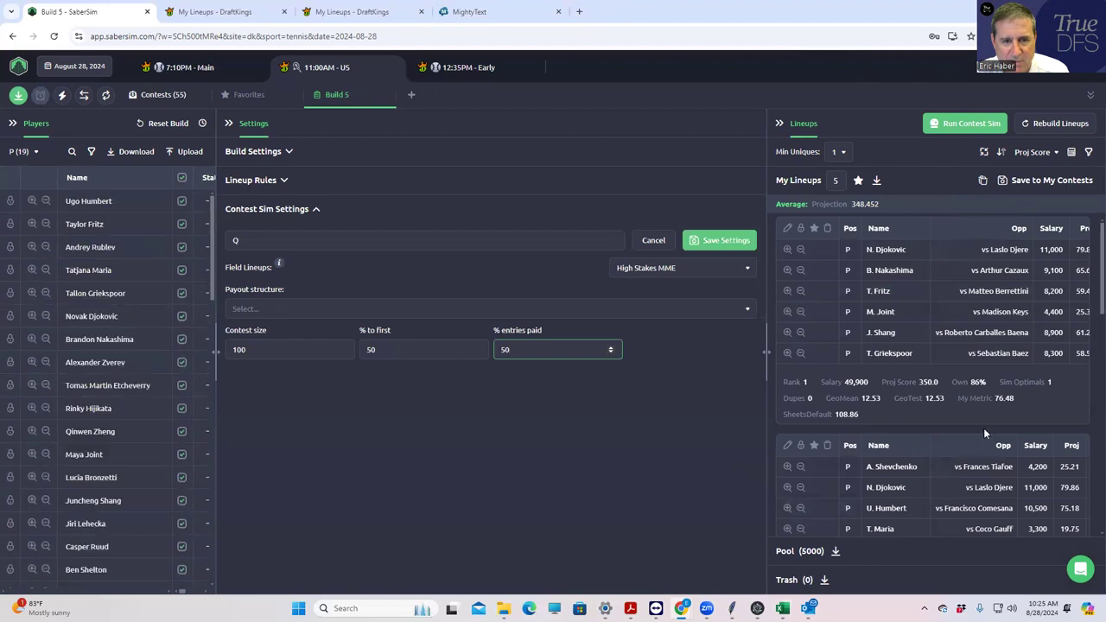
Step: Move the second-ranked lineup and the first-ranked lineup from the list of five to the trash
{"action": "scroll", "coordinate": [989, 489], "scroll_direction": "down", "scroll_amount": 3}
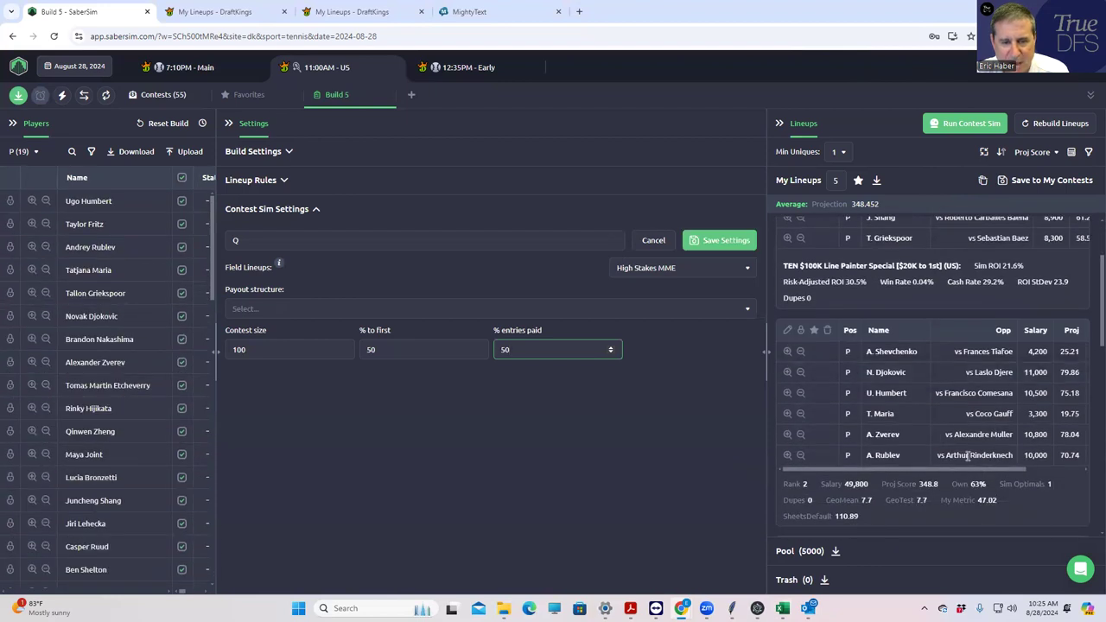
{"action": "left_click", "coordinate": [828, 332]}
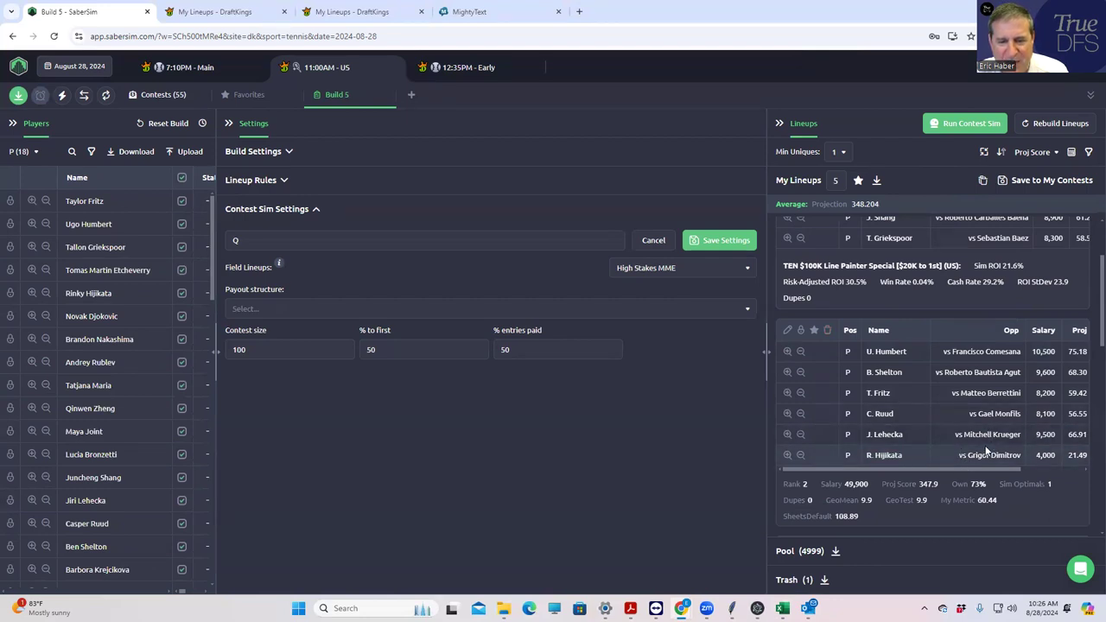
{"action": "scroll", "coordinate": [985, 444], "scroll_direction": "up", "scroll_amount": 3}
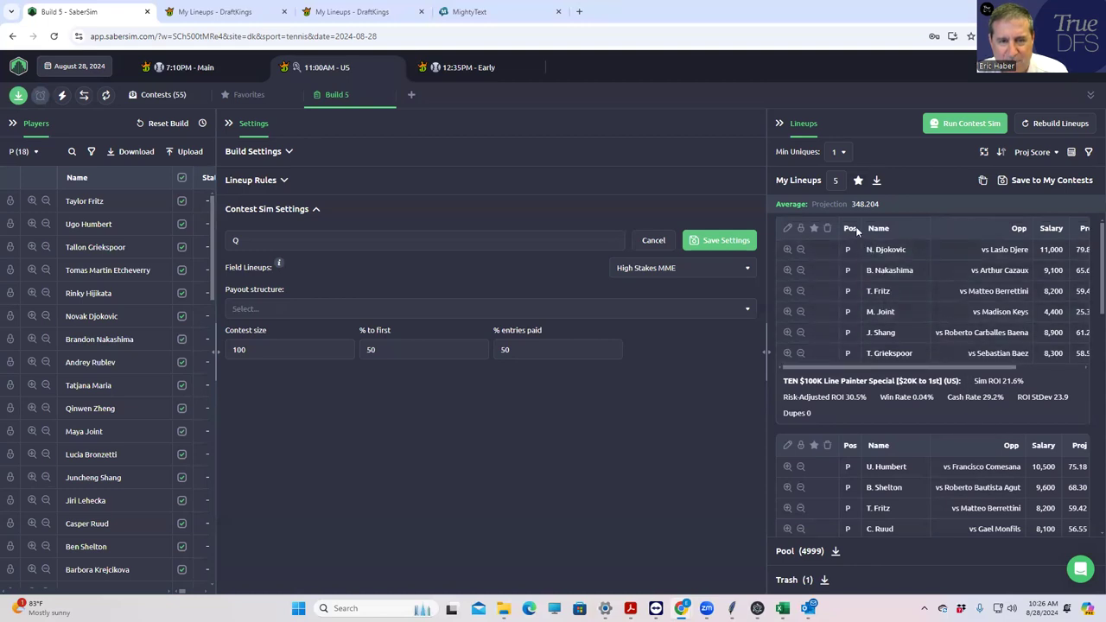
{"action": "left_click", "coordinate": [826, 232]}
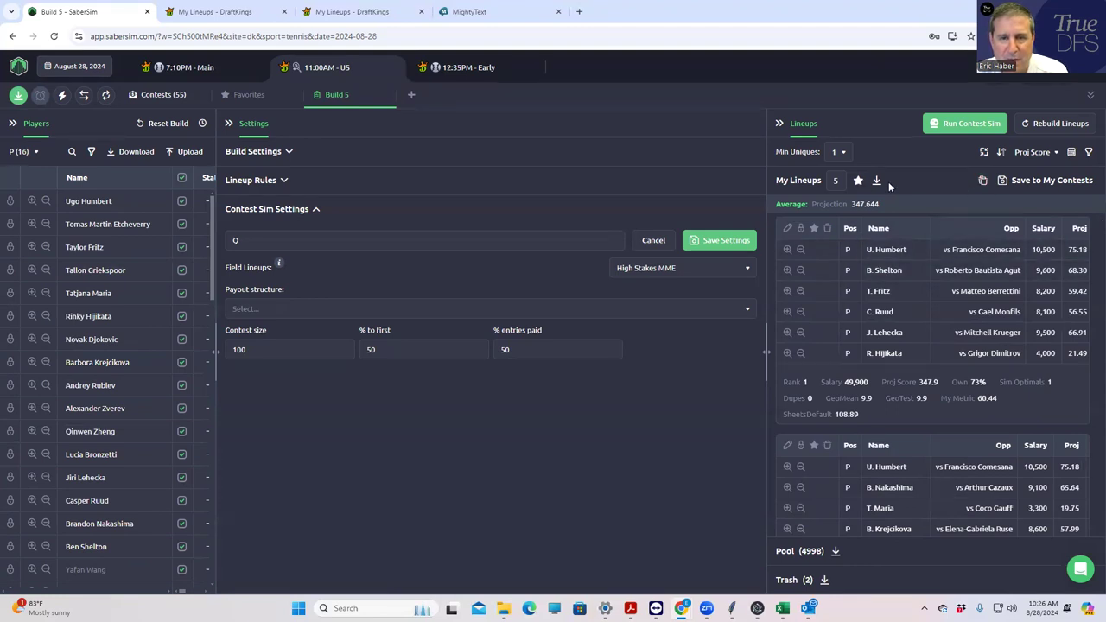
Step: Reduce My Lineups to 1 again and download the top lineup left after the removals
{"action": "double_click", "coordinate": [839, 182]}
{"action": "type", "text": "1"}
{"action": "left_click", "coordinate": [899, 183]}
{"action": "left_click", "coordinate": [876, 184]}
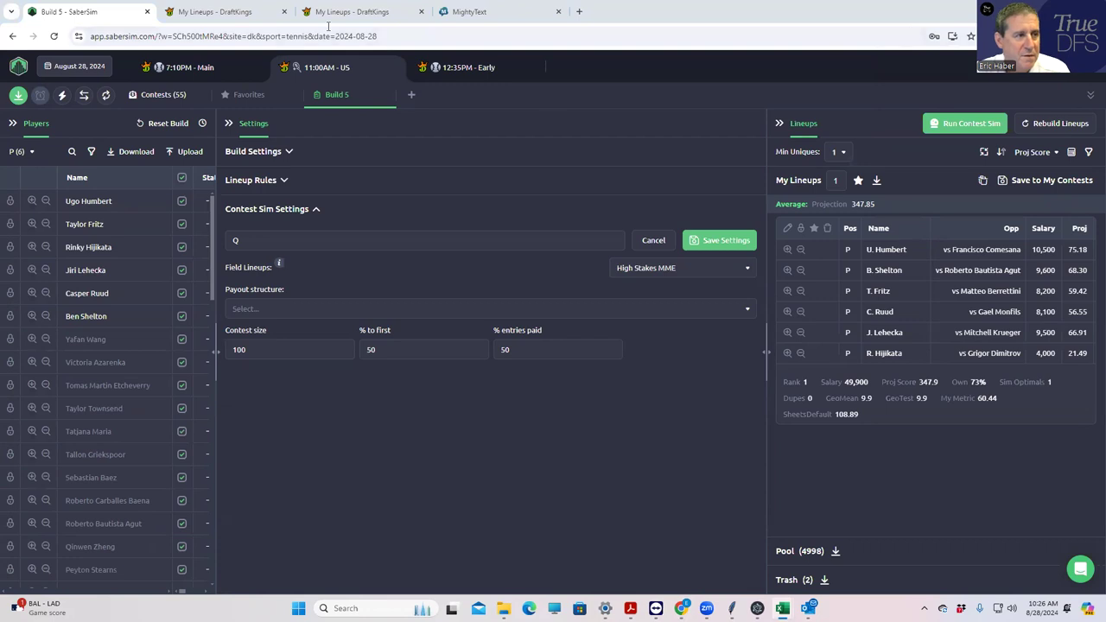
Step: Switch to DraftKings and download the tennis Single Match entries for the 08/28 11:00 am slate from the entry editor
{"action": "left_click", "coordinate": [218, 19]}
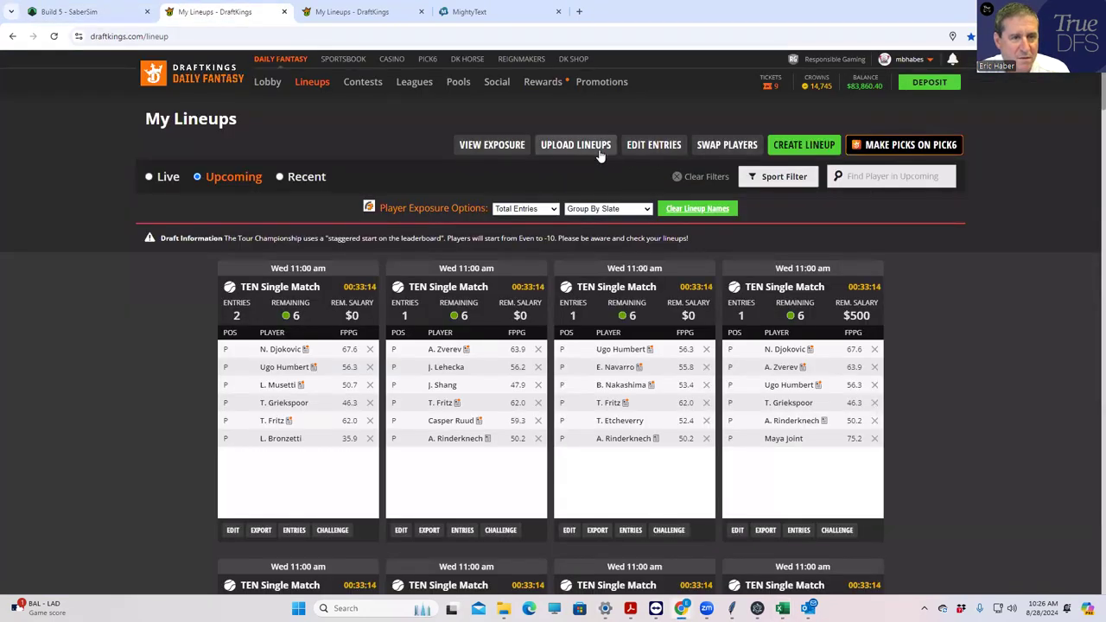
{"action": "left_click", "coordinate": [641, 149]}
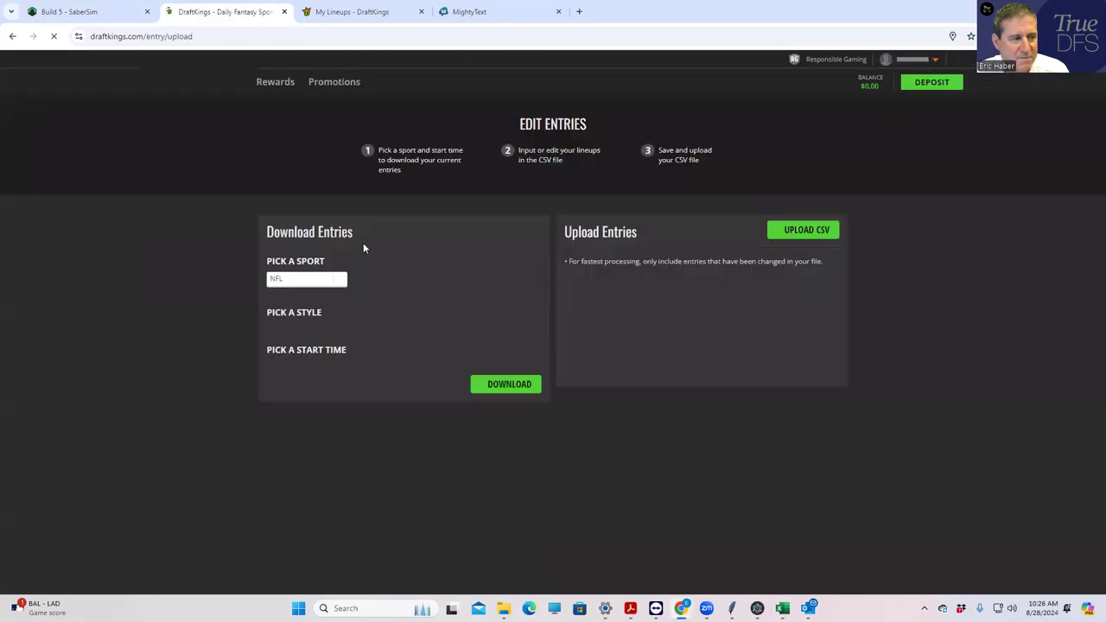
{"action": "left_click", "coordinate": [306, 280]}
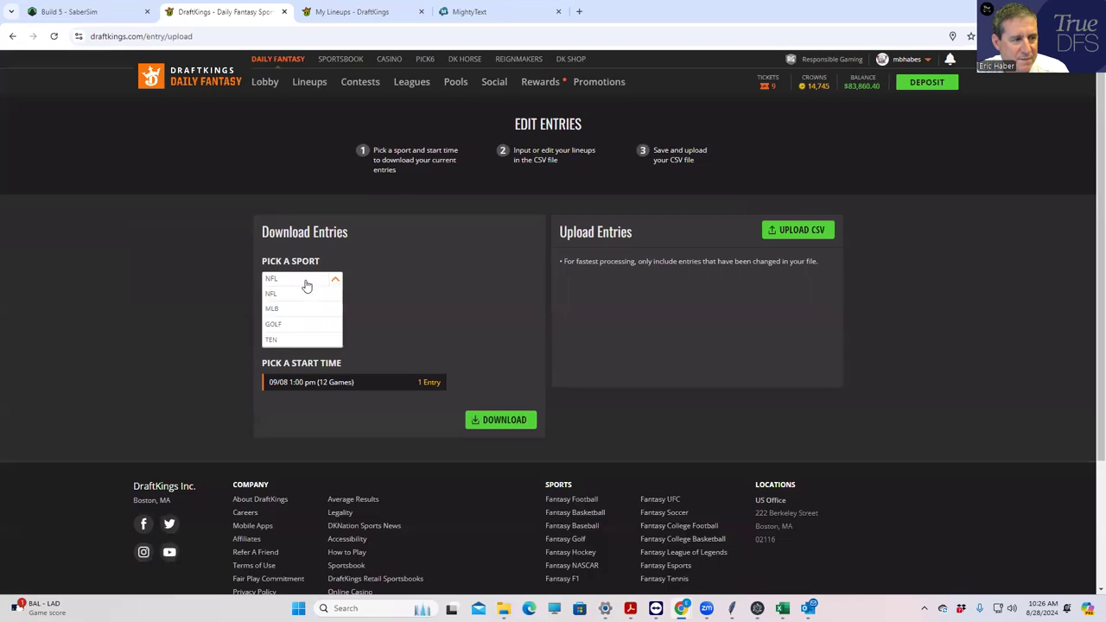
{"action": "left_click", "coordinate": [270, 340]}
{"action": "left_click", "coordinate": [493, 420]}
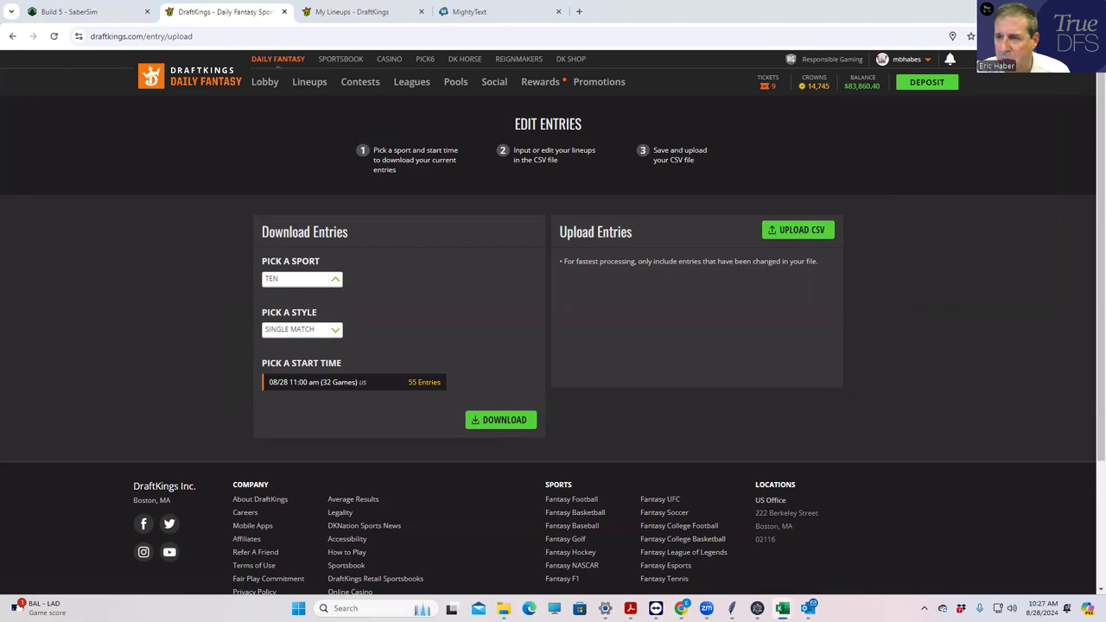
Step: Upload the entries file DKEntries - 2024-08-28T102651.942 to DraftKings and return to the My Lineups page
{"action": "left_click", "coordinate": [802, 232]}
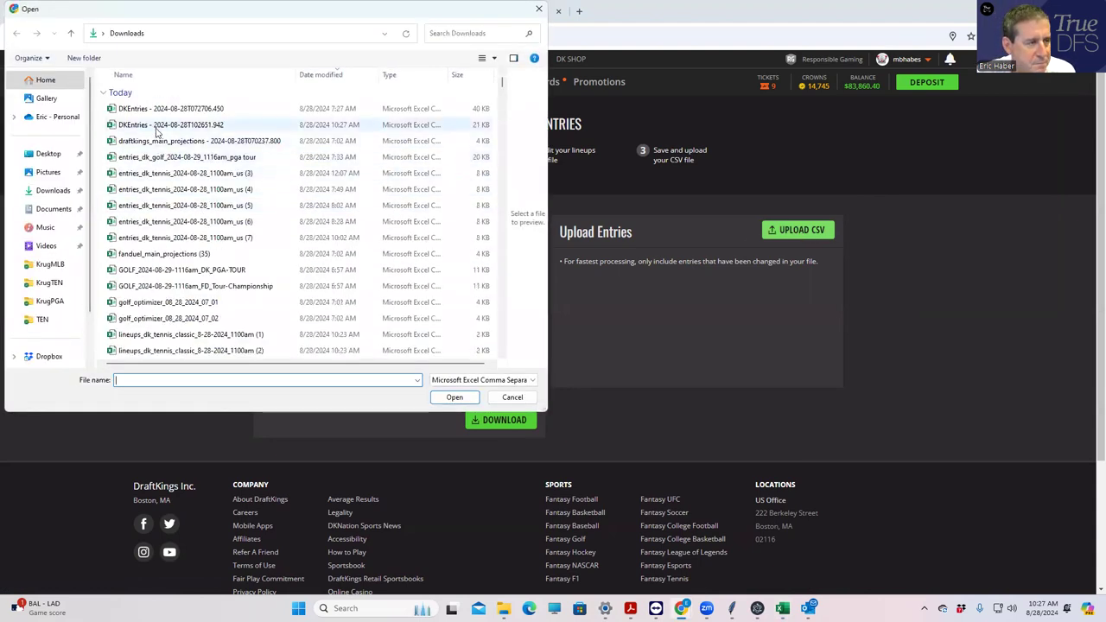
{"action": "left_click", "coordinate": [178, 109]}
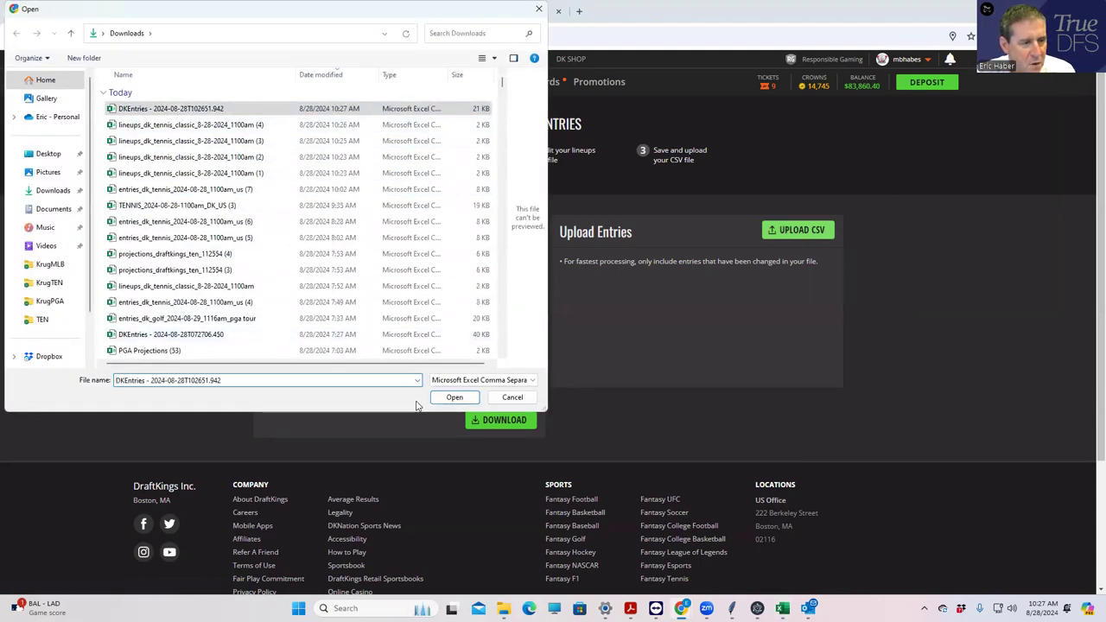
{"action": "left_click", "coordinate": [453, 397]}
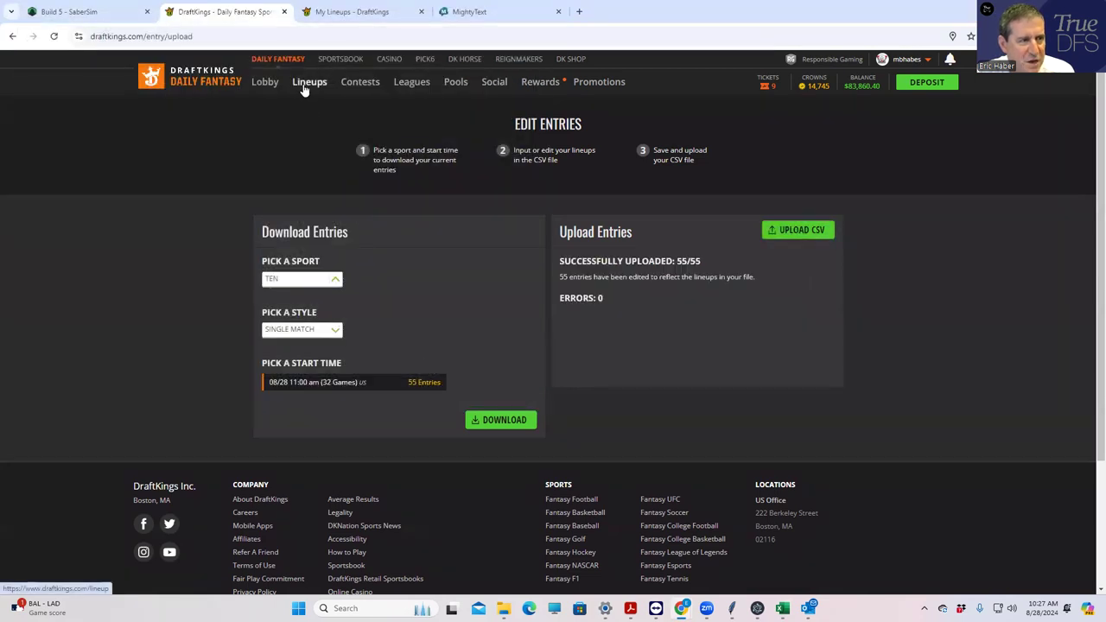
{"action": "left_click", "coordinate": [303, 84]}
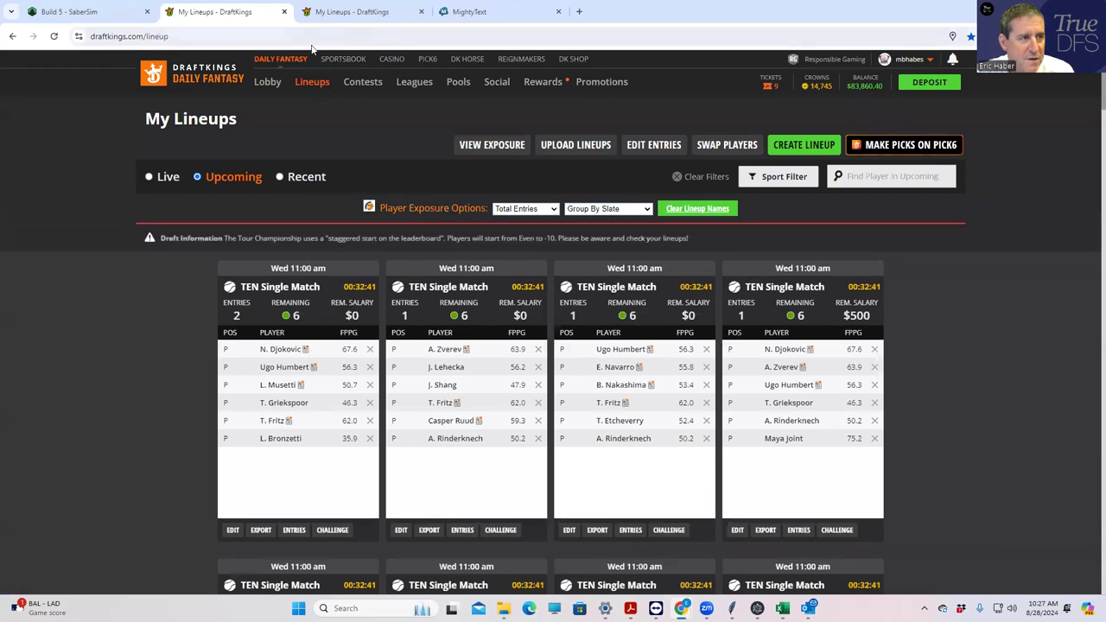
Step: Back in SaberSim, rank 50 lineups by a TEN $100K Line Painter Special metric and save the Q contest sim settings
{"action": "left_click", "coordinate": [69, 11]}
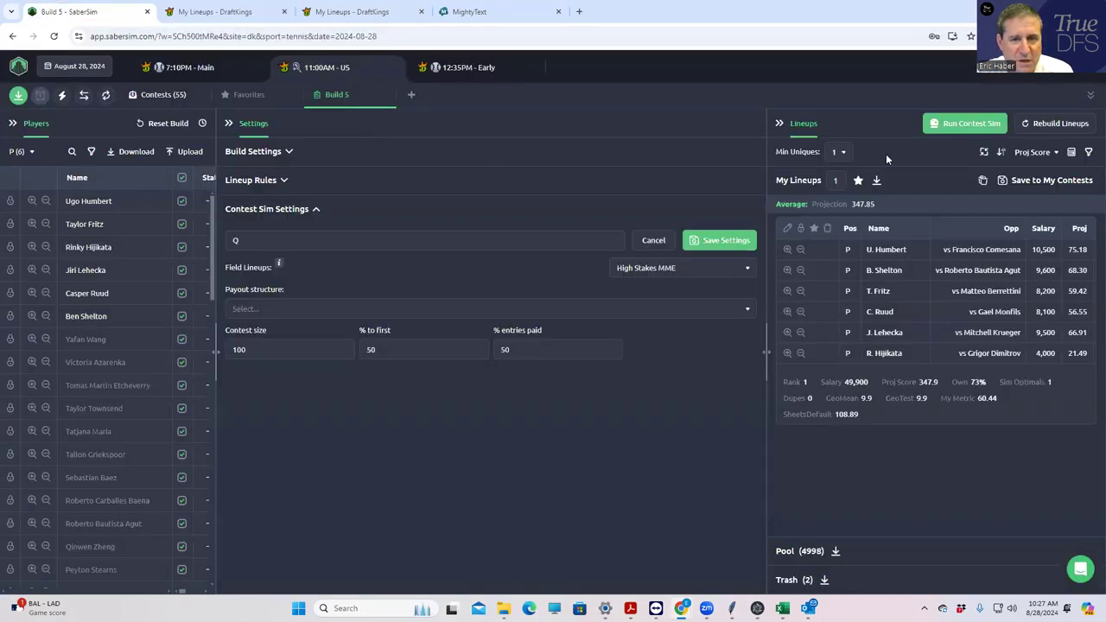
{"action": "left_click", "coordinate": [838, 152]}
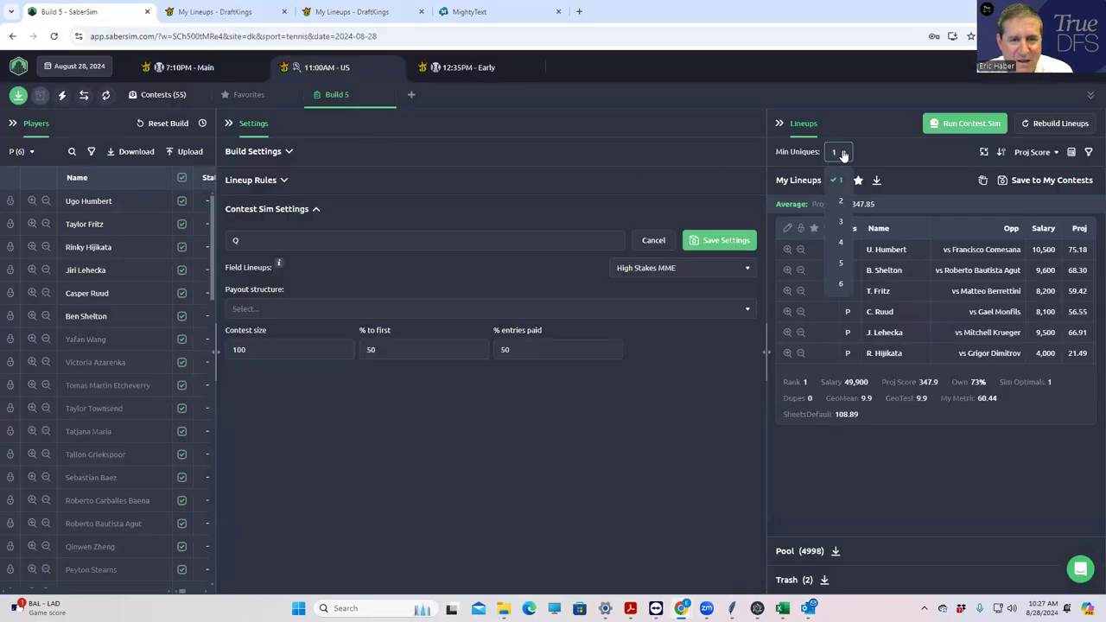
{"action": "left_click", "coordinate": [1034, 153]}
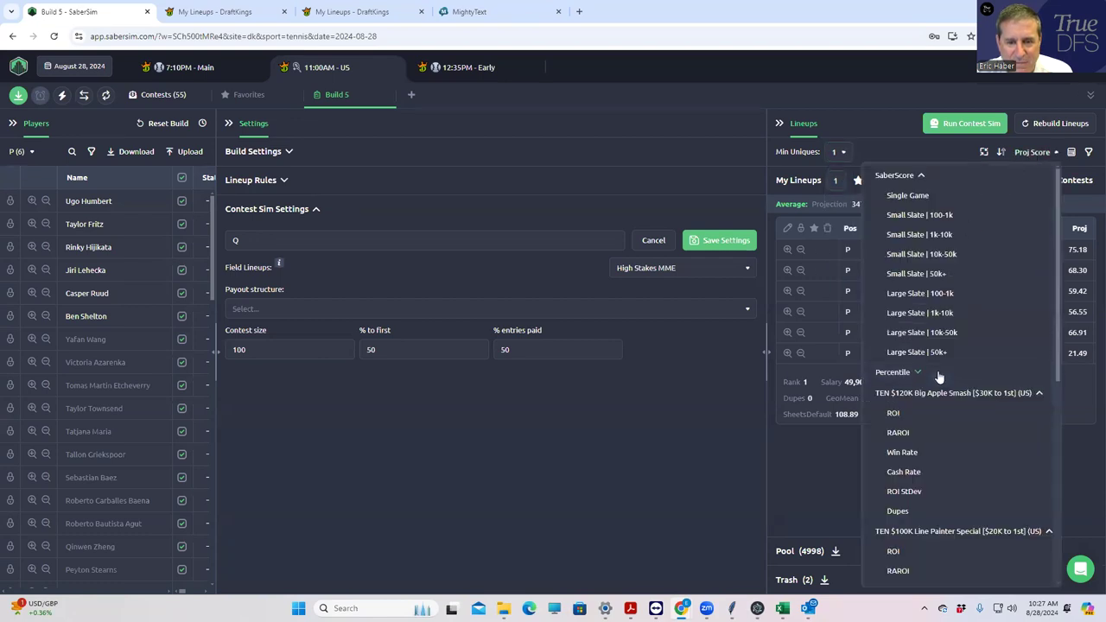
{"action": "scroll", "coordinate": [901, 432], "scroll_direction": "down", "scroll_amount": 2}
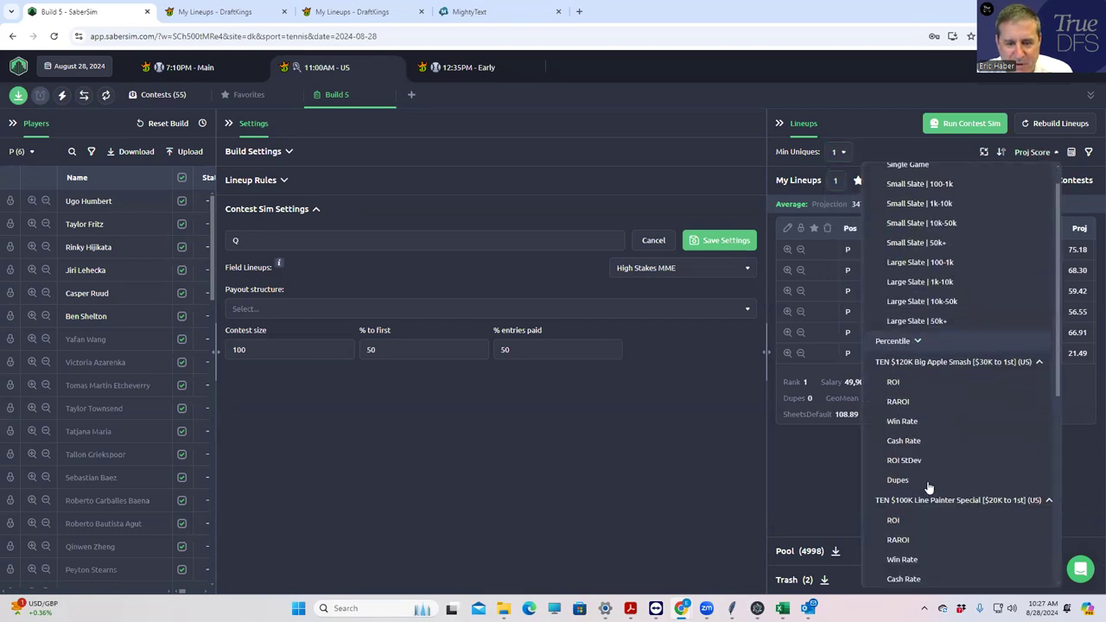
{"action": "left_click", "coordinate": [899, 400]}
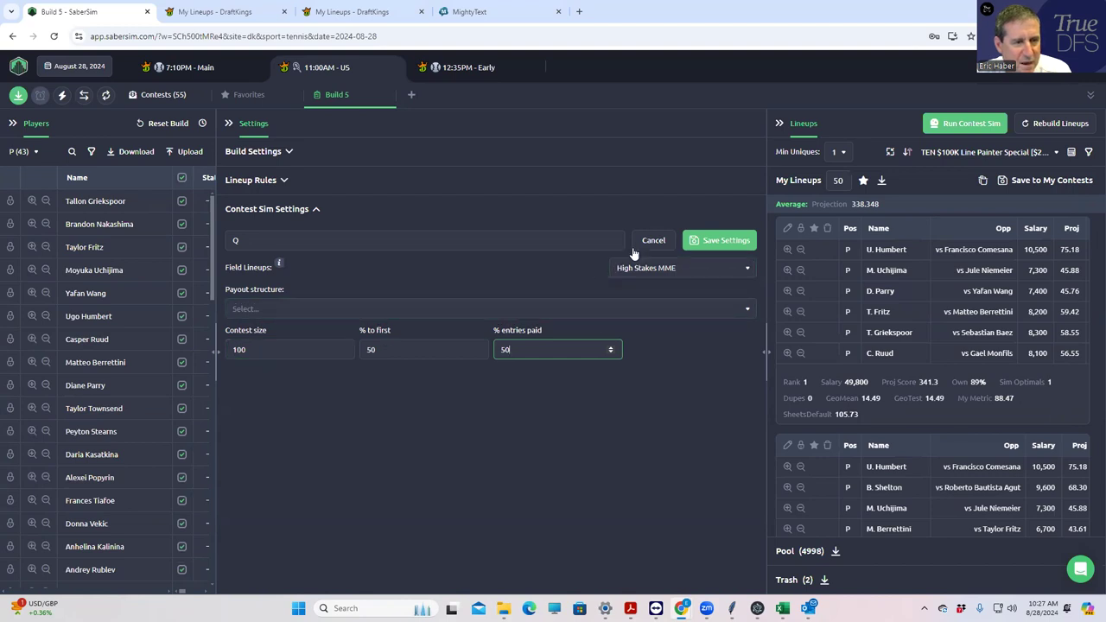
{"action": "left_click", "coordinate": [719, 240]}
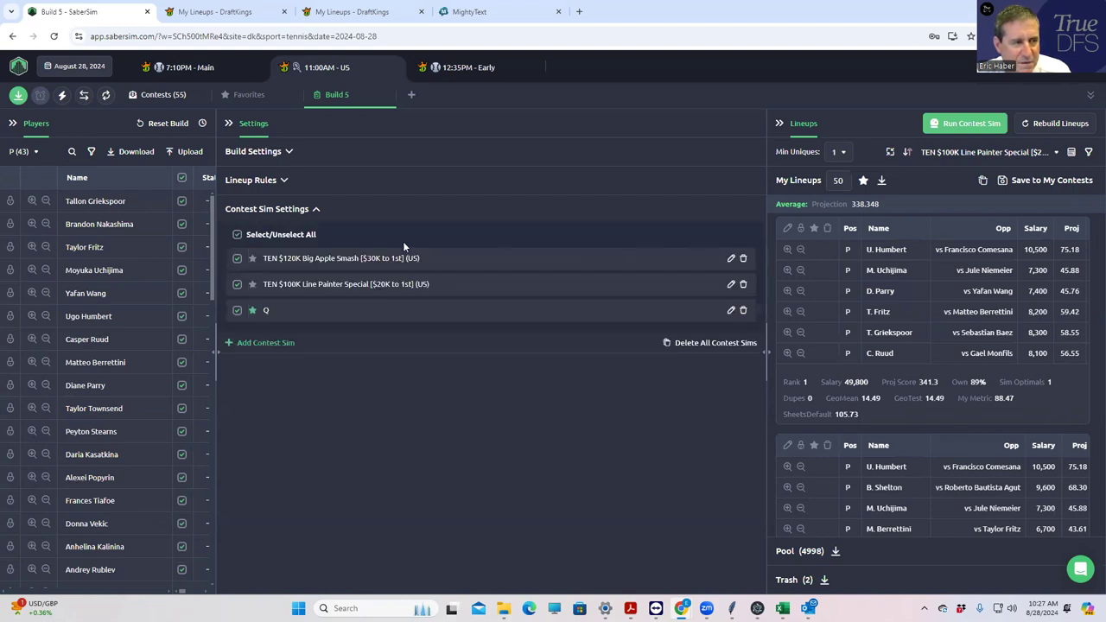
Step: Check the TEN $100K Line Painter Special's contest size in its sim settings and enter 5882 as Number of Entries in the Excel GeoMean workbook
{"action": "left_click", "coordinate": [729, 285]}
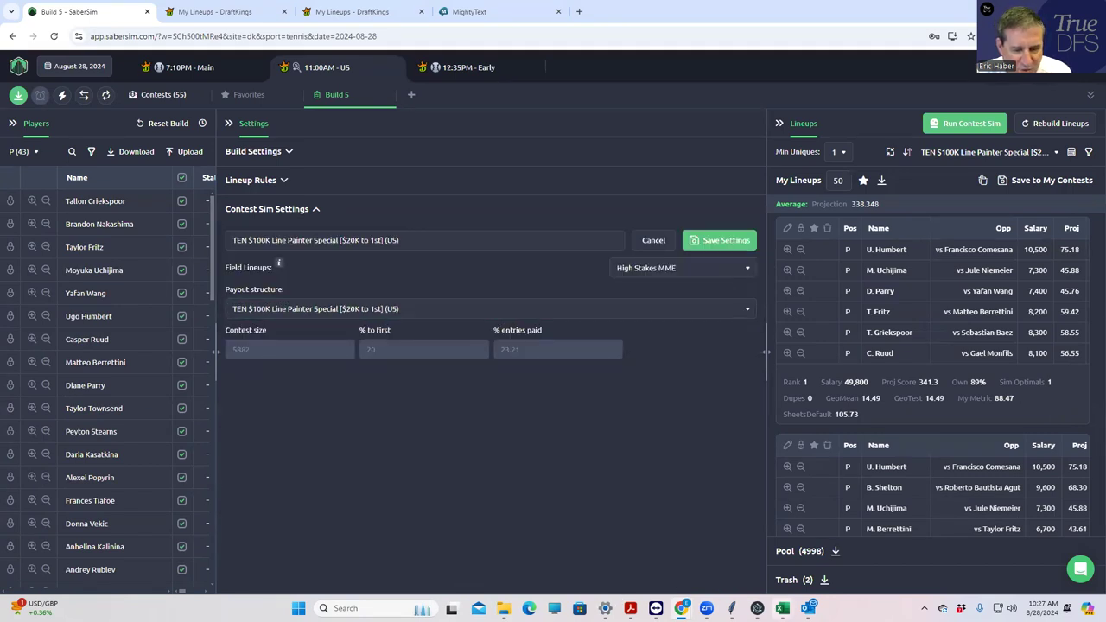
{"action": "mouse_move", "coordinate": [782, 609]}
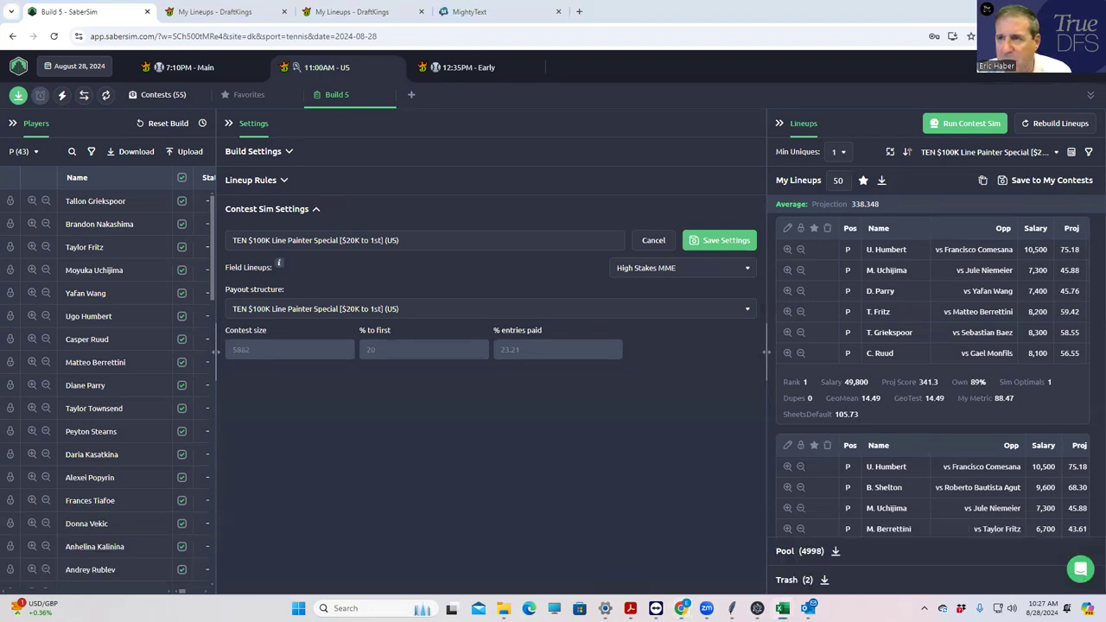
{"action": "key", "text": "alt+Tab"}
{"action": "left_click", "coordinate": [365, 214]}
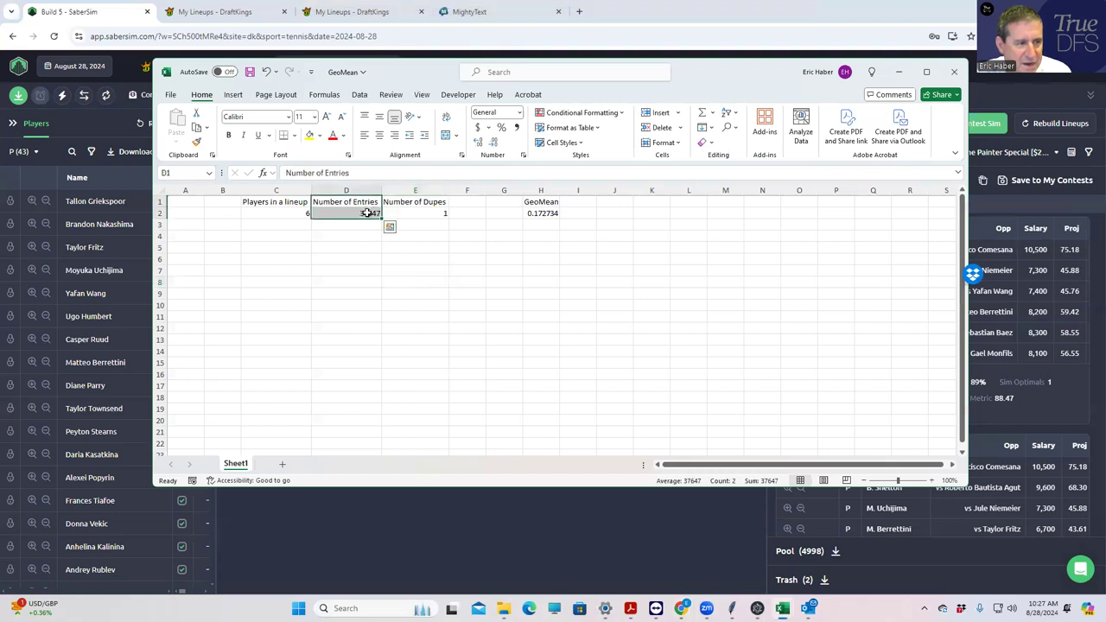
{"action": "type", "text": "882"}
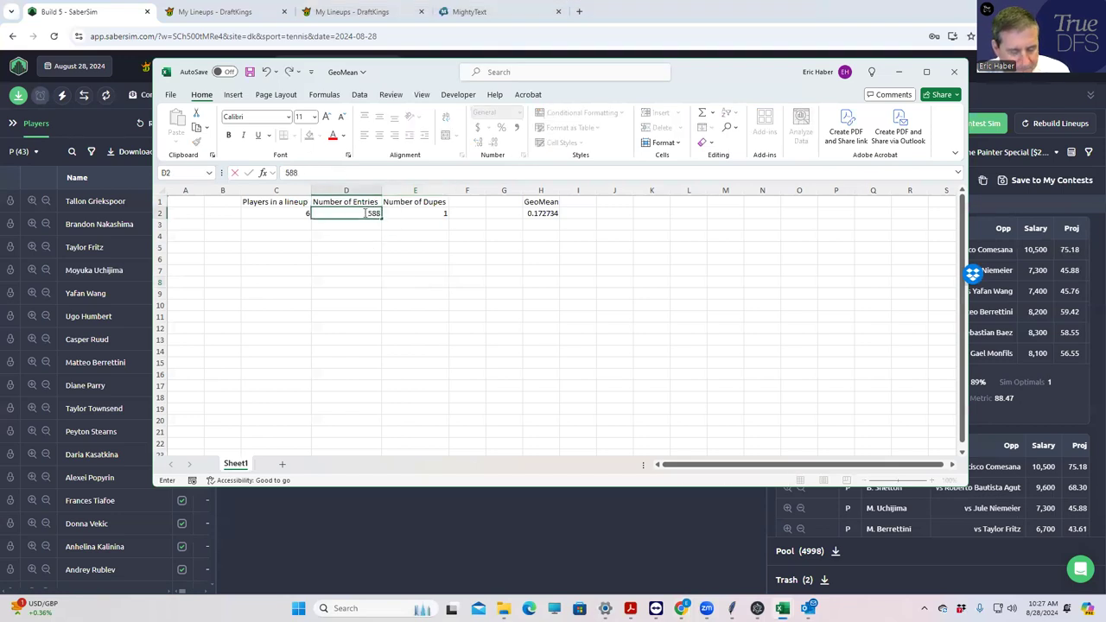
{"action": "left_click", "coordinate": [410, 281]}
Step: Set Number of Dupes to 0.1 in the GeoMean workbook and go back to the SaberSim lineups
{"action": "left_click", "coordinate": [420, 214]}
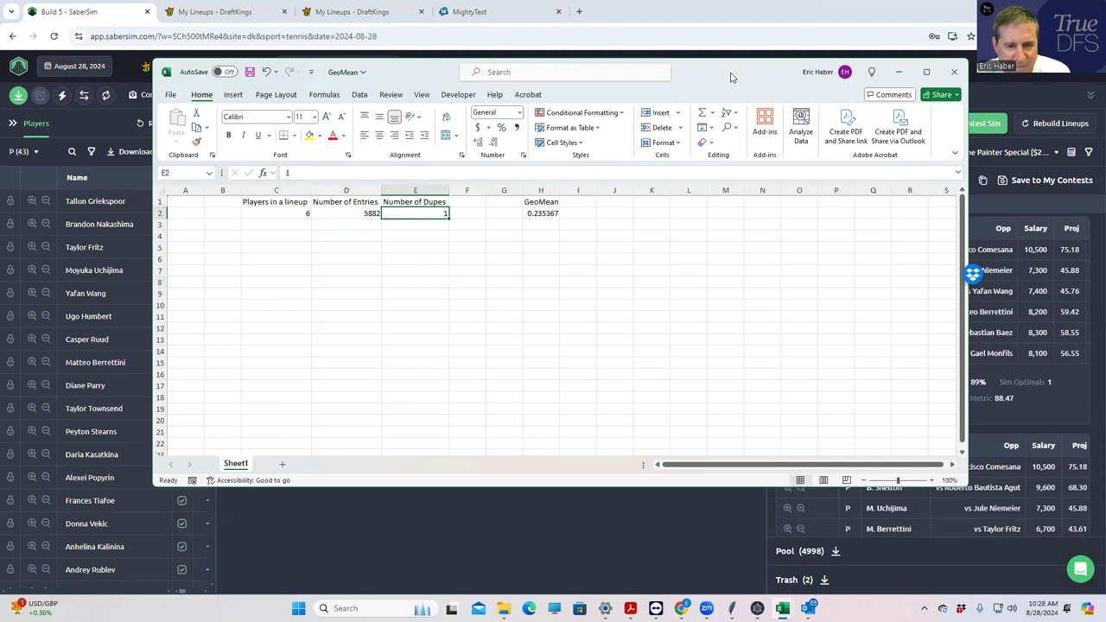
{"action": "left_click", "coordinate": [898, 71]}
{"action": "scroll", "coordinate": [924, 449], "scroll_direction": "down", "scroll_amount": 3}
{"action": "left_click", "coordinate": [926, 445]}
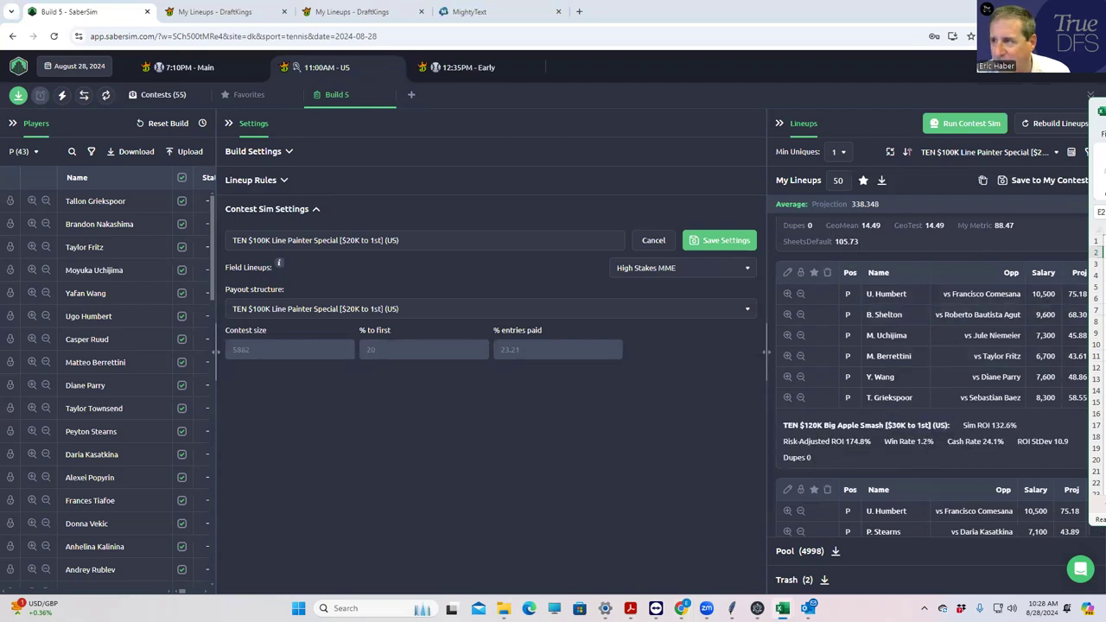
{"action": "key", "text": "alt+Tab"}
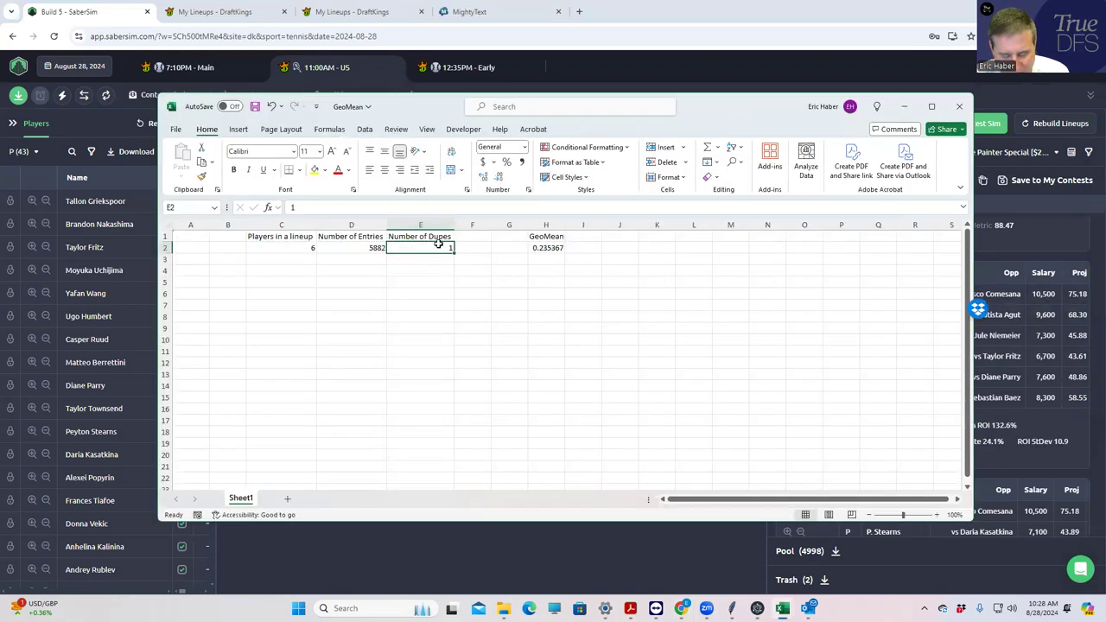
{"action": "type", "text": "=1"}
{"action": "left_click", "coordinate": [508, 306]}
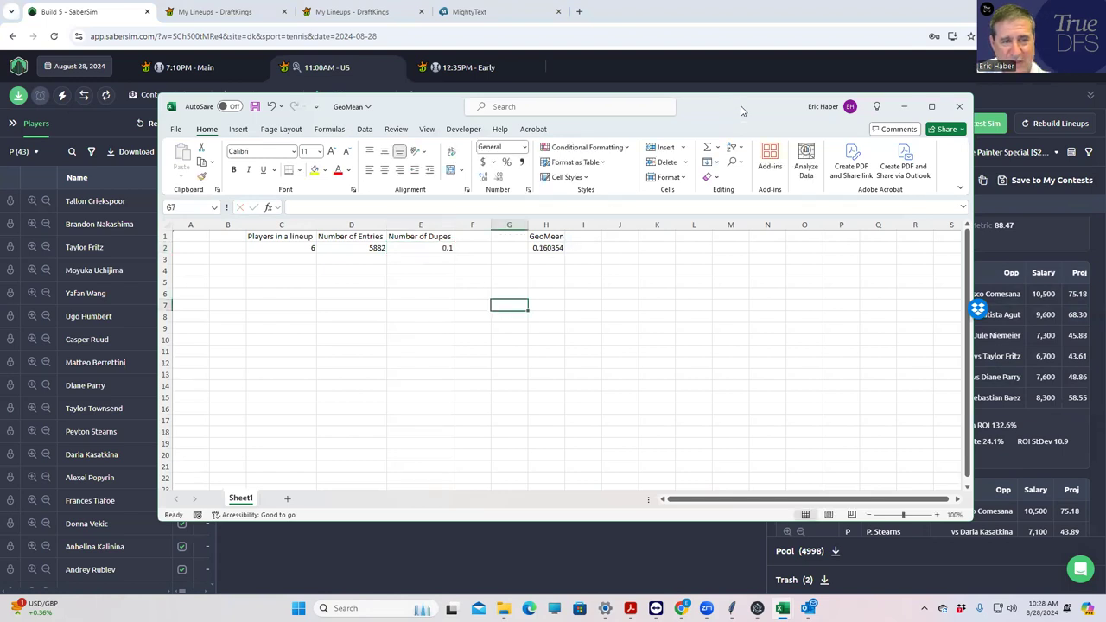
{"action": "left_click", "coordinate": [903, 106]}
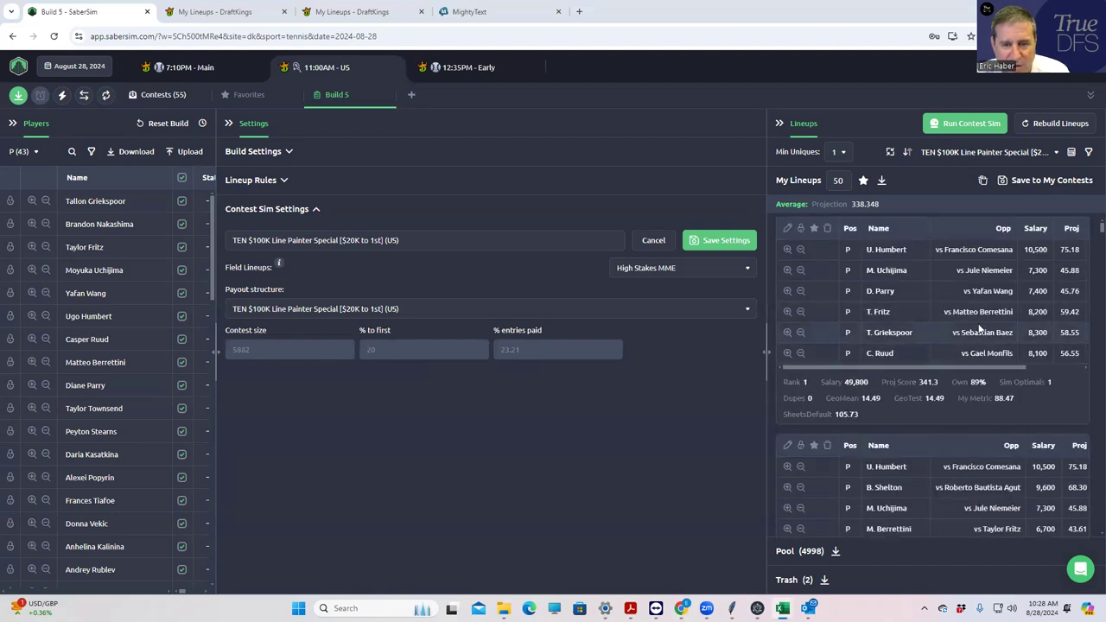
Step: Review the GeoMean of the ranked lineups and save a lineup pool filter that shows only lineups with GeoMean less than 16
{"action": "scroll", "coordinate": [1089, 229], "scroll_direction": "down", "scroll_amount": 8}
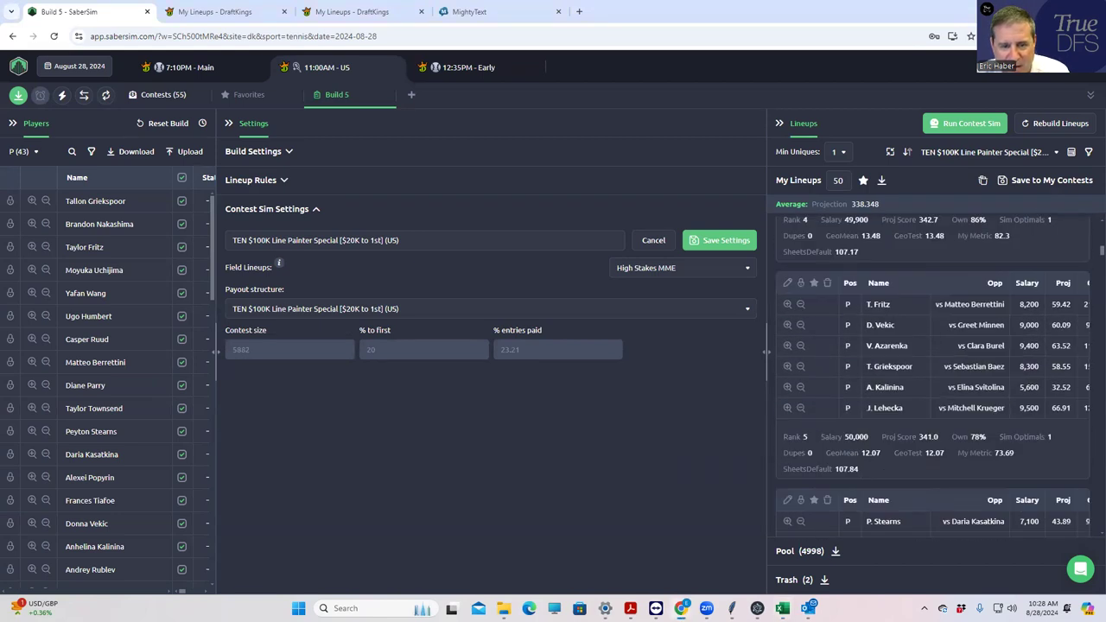
{"action": "scroll", "coordinate": [940, 378], "scroll_direction": "down", "scroll_amount": 10}
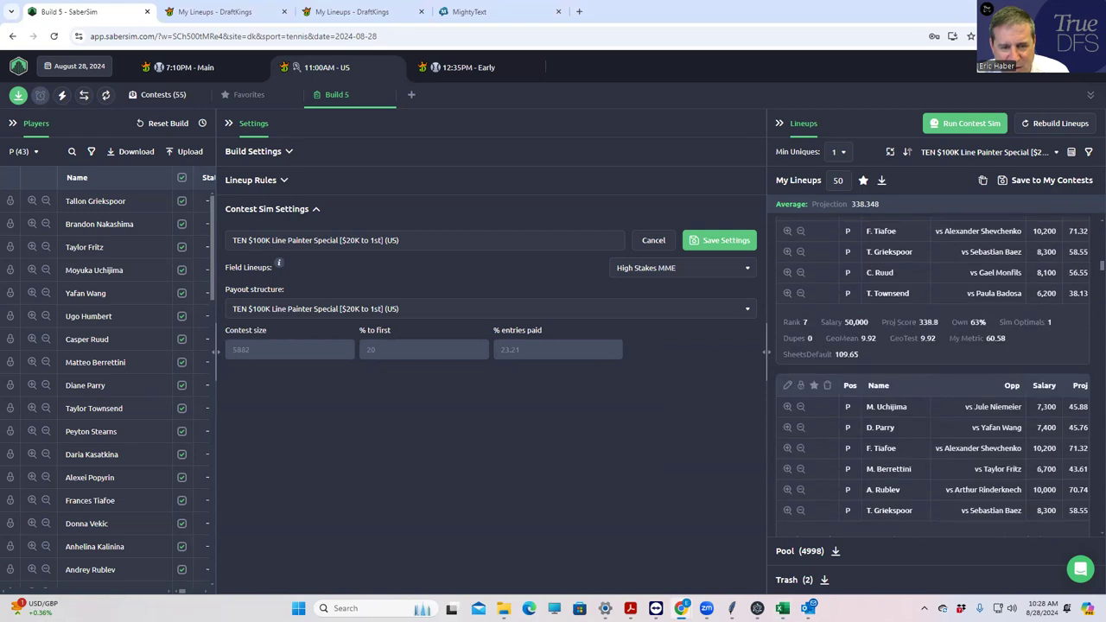
{"action": "scroll", "coordinate": [933, 372], "scroll_direction": "down", "scroll_amount": 3}
{"action": "scroll", "coordinate": [933, 243], "scroll_direction": "up", "scroll_amount": 20}
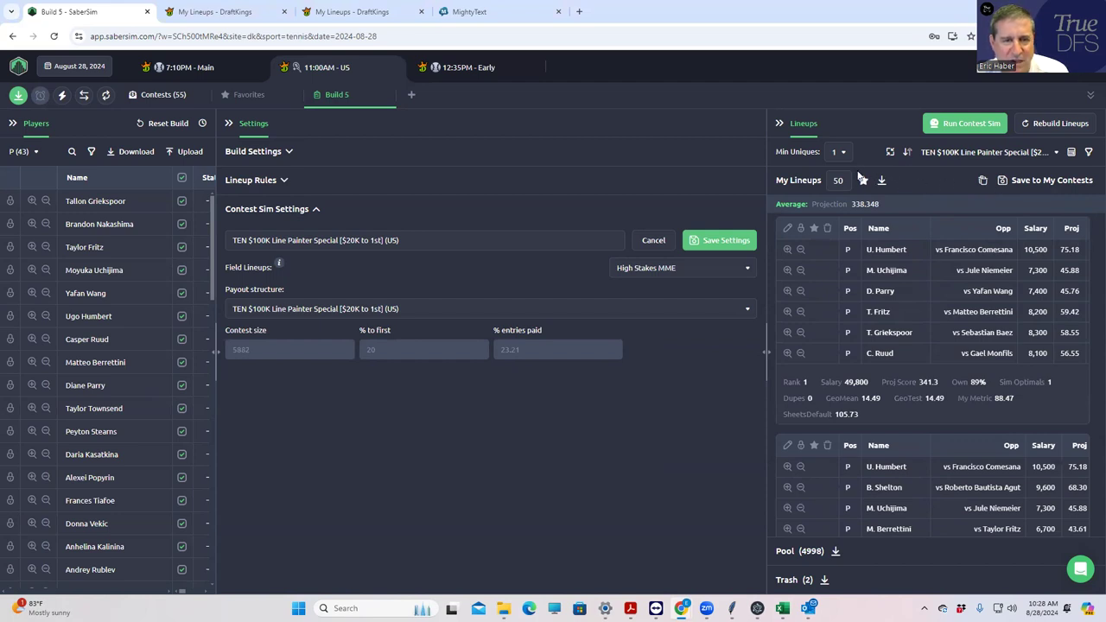
{"action": "left_click", "coordinate": [1088, 152]}
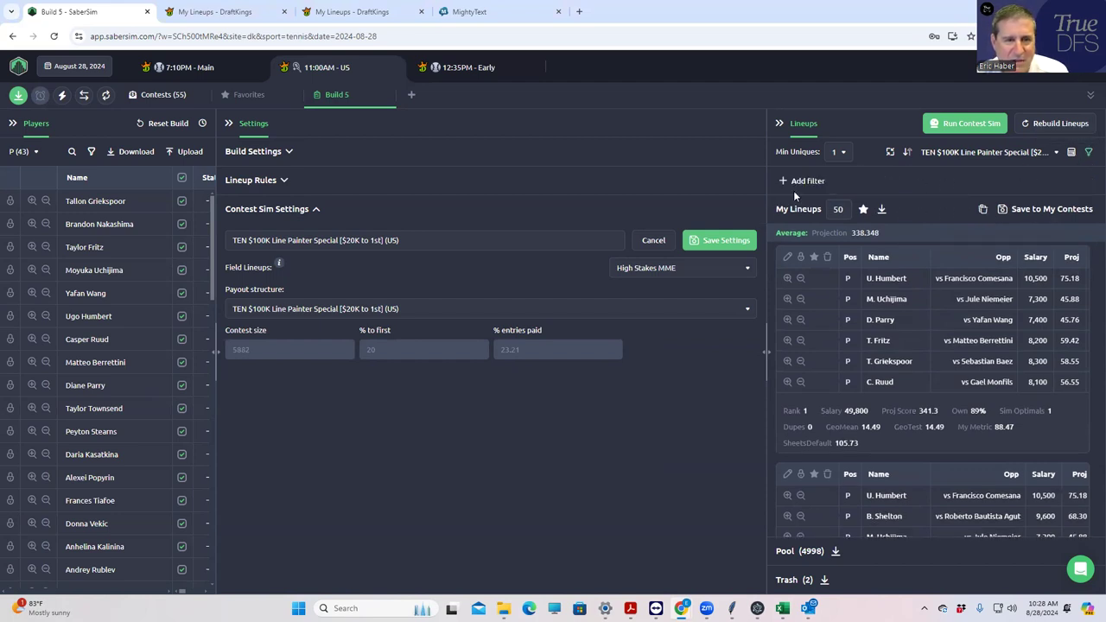
{"action": "left_click", "coordinate": [784, 184]}
{"action": "left_click", "coordinate": [432, 308]}
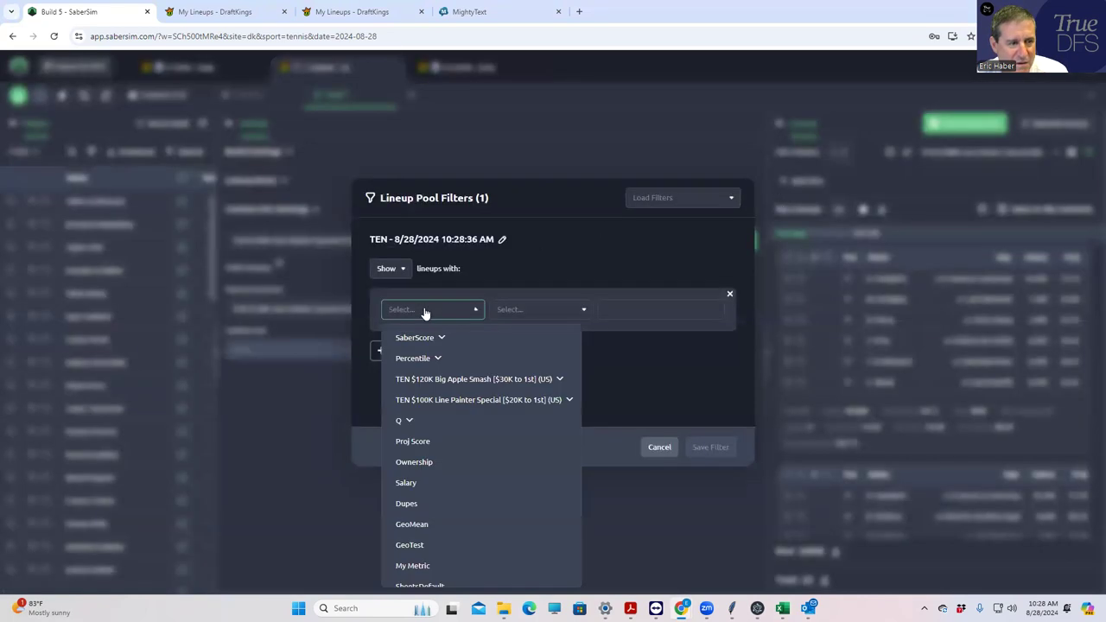
{"action": "left_click", "coordinate": [418, 524]}
{"action": "left_click", "coordinate": [537, 318]}
{"action": "left_click", "coordinate": [525, 360]}
{"action": "left_click", "coordinate": [643, 310]}
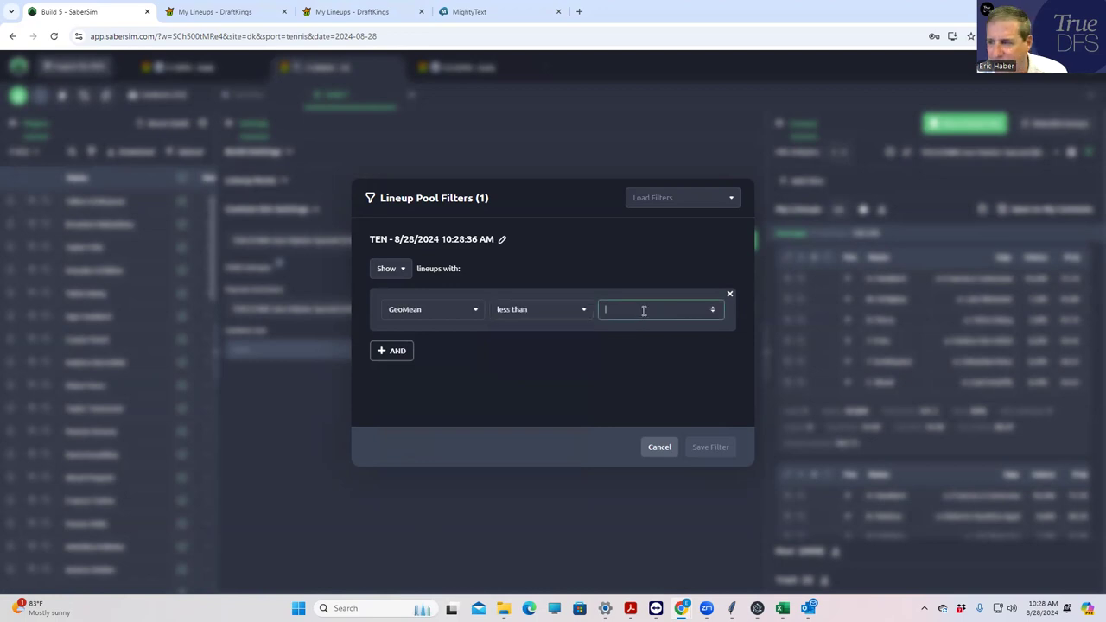
{"action": "type", "text": "16"}
{"action": "left_click", "coordinate": [709, 446]}
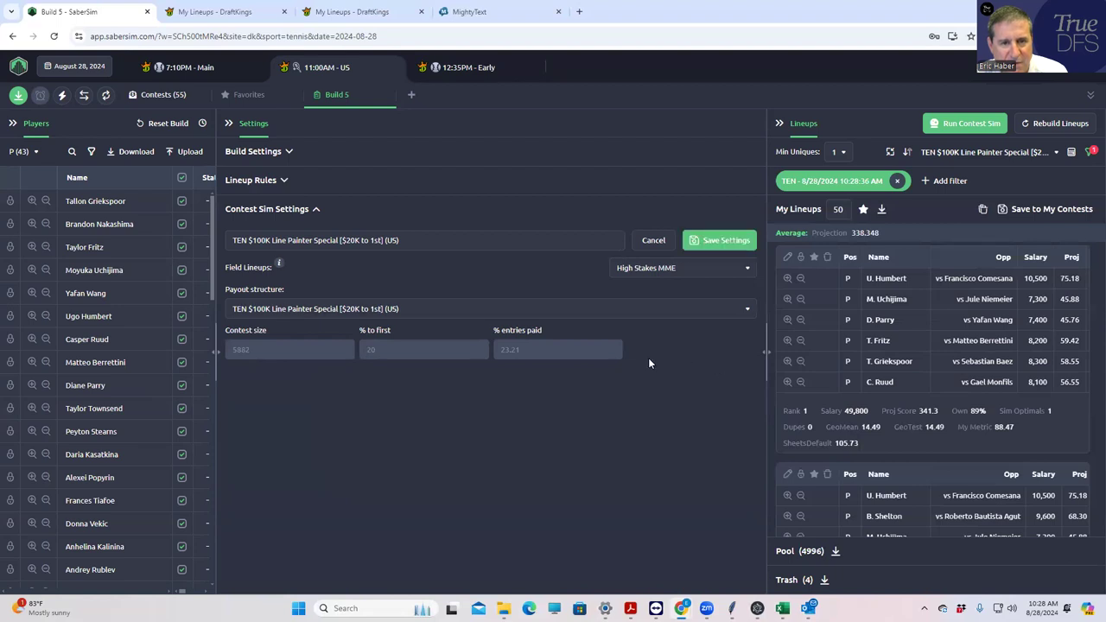
Step: Try Min Uniques values of 2, 3 and 4 on the filtered lineups and settle on 3
{"action": "left_click", "coordinate": [840, 152]}
{"action": "left_click", "coordinate": [841, 203]}
{"action": "left_click", "coordinate": [844, 154]}
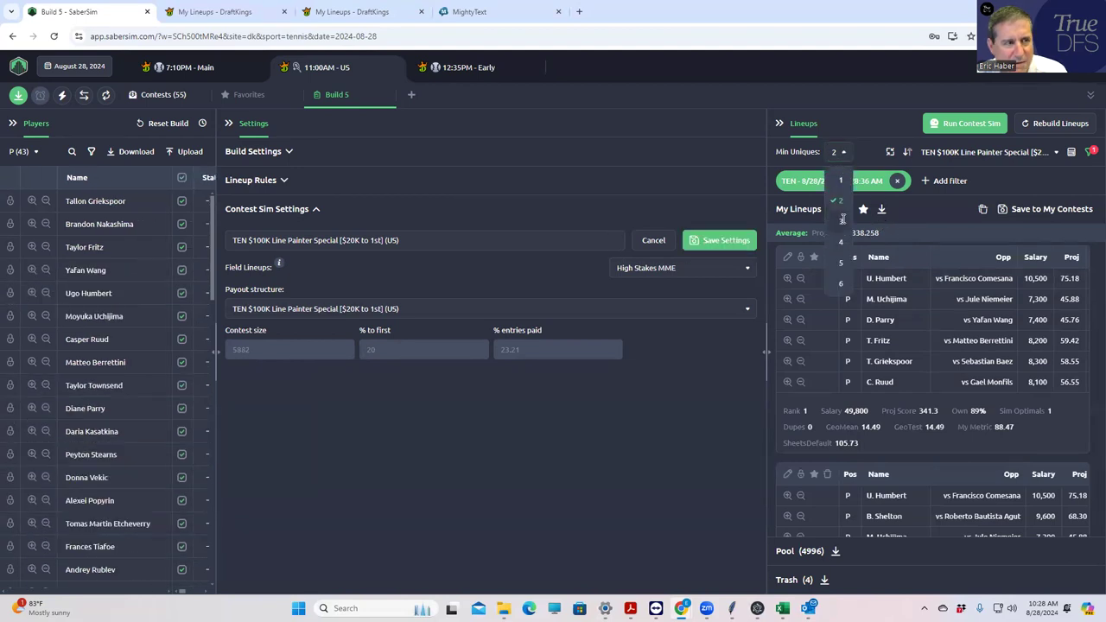
{"action": "left_click", "coordinate": [844, 223]}
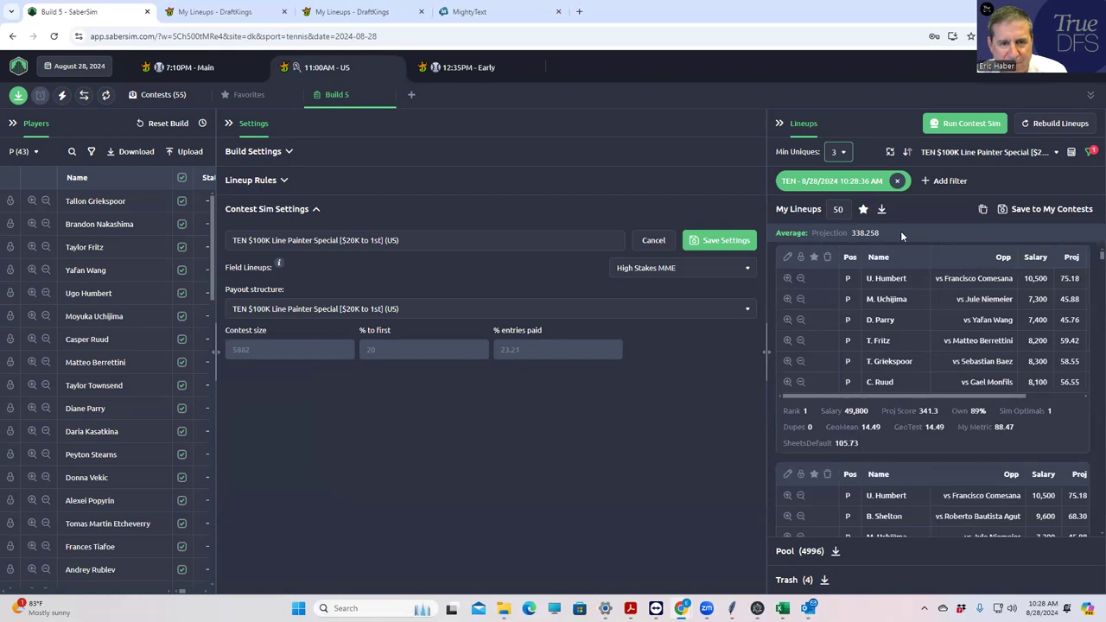
{"action": "left_click", "coordinate": [838, 153]}
{"action": "left_click", "coordinate": [839, 242]}
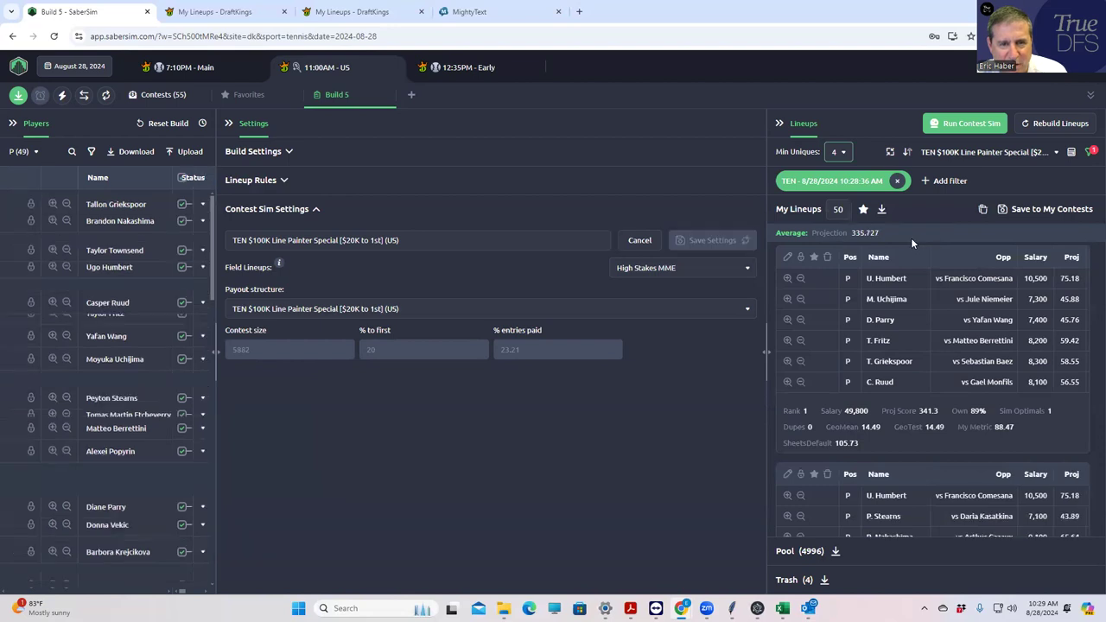
{"action": "left_click", "coordinate": [838, 153]}
{"action": "left_click", "coordinate": [842, 221]}
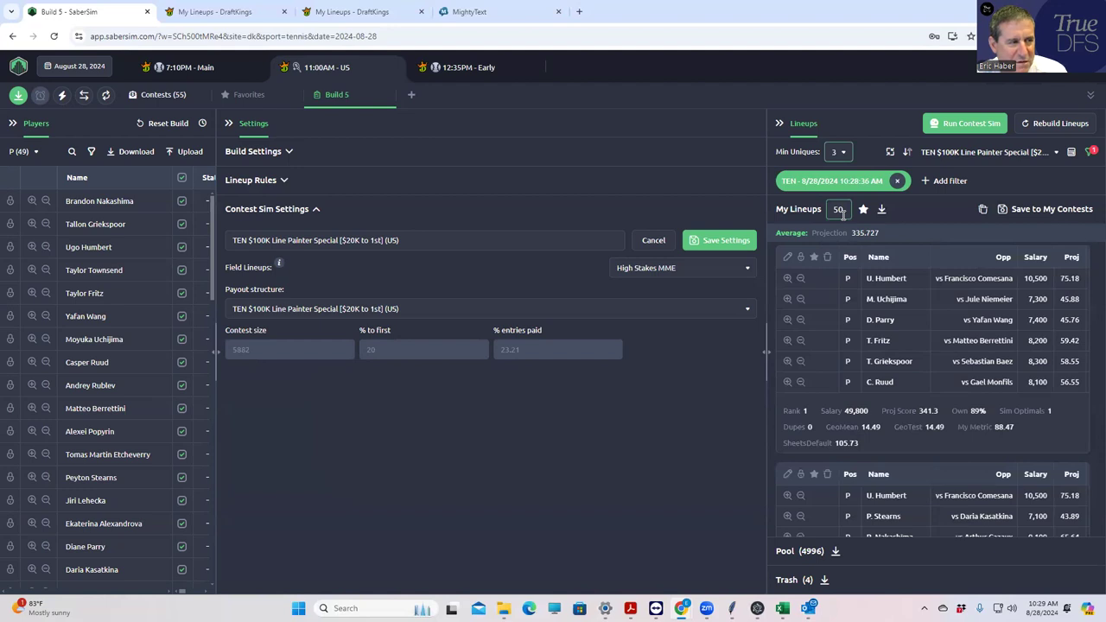
Step: Save the filtered lineups only to the TEN $300K King of the Baseline Round 1 contest, leaving Big Apple Smash and Line Painter Special unselected
{"action": "left_click", "coordinate": [1002, 212]}
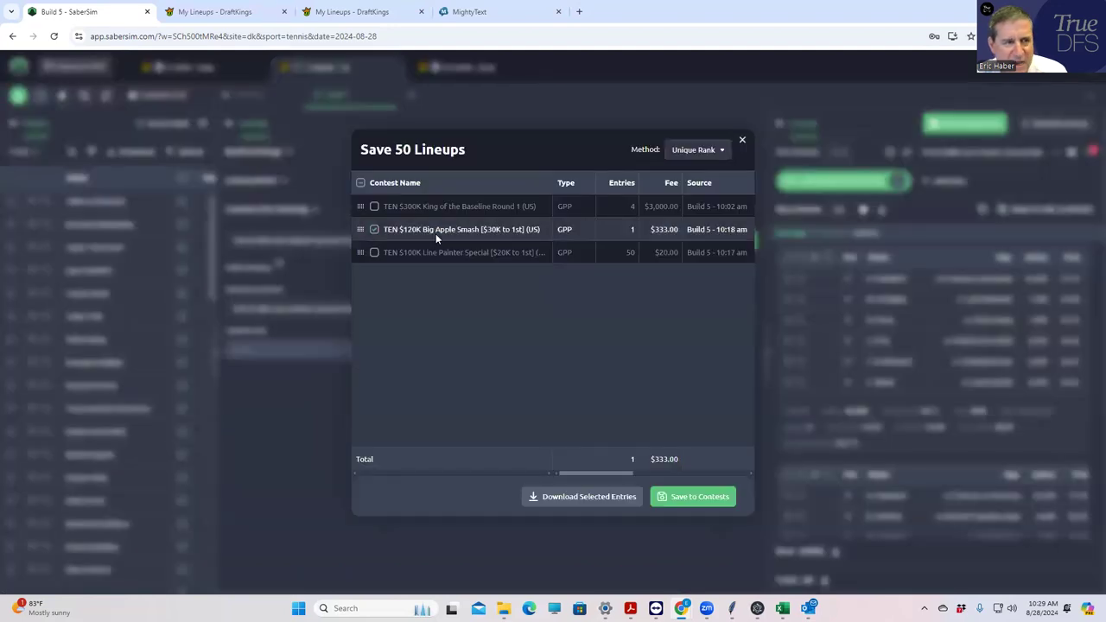
{"action": "left_click", "coordinate": [377, 230]}
{"action": "left_click", "coordinate": [375, 207]}
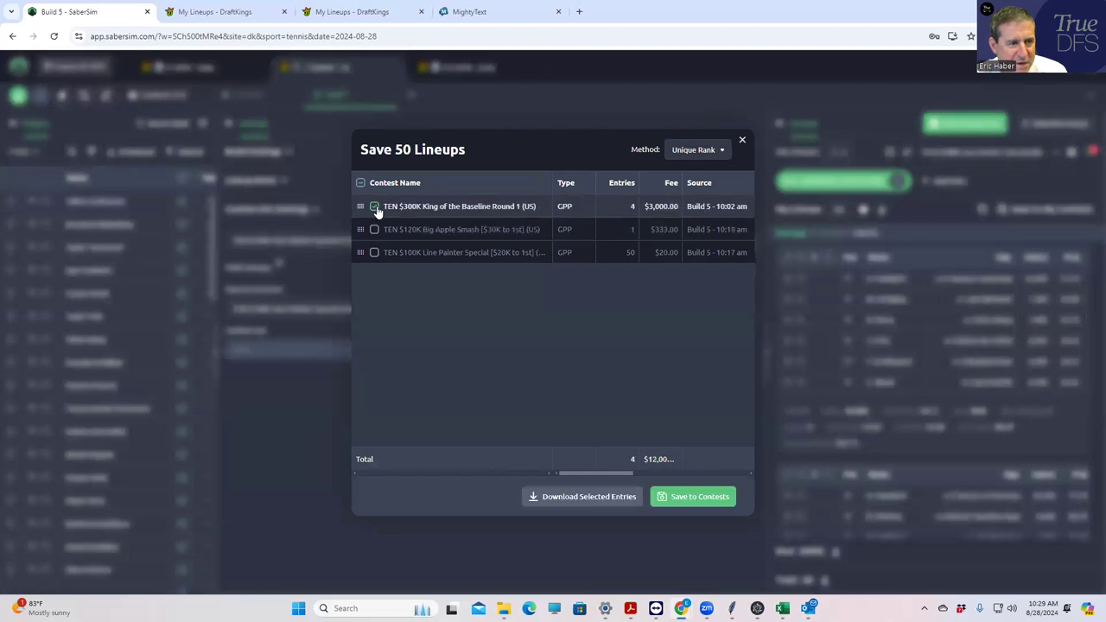
{"action": "left_click", "coordinate": [679, 498]}
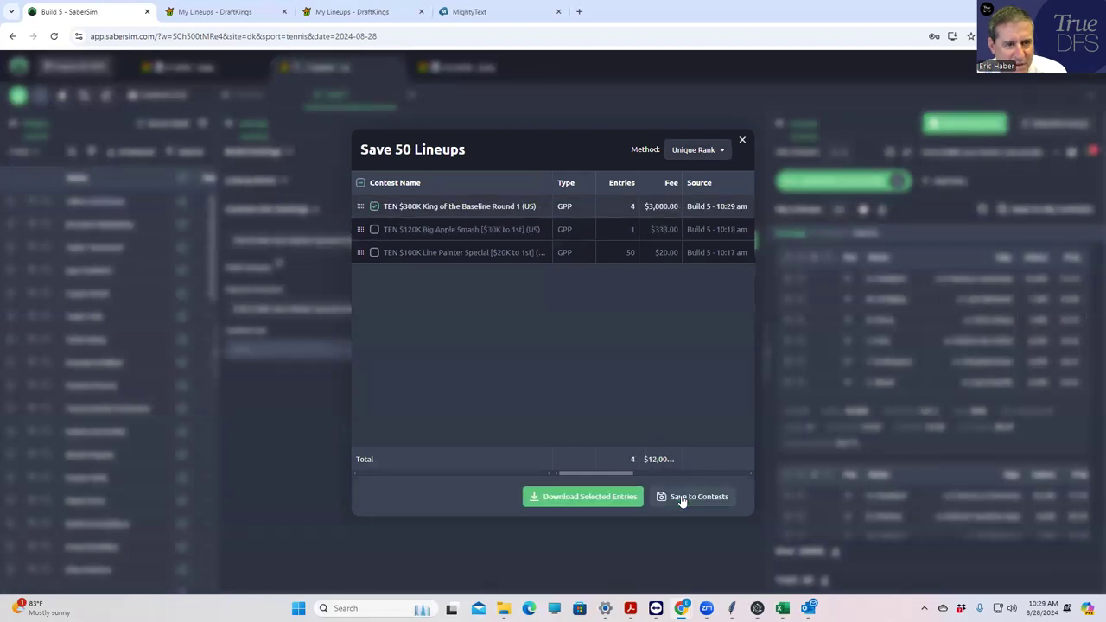
{"action": "left_click", "coordinate": [741, 140]}
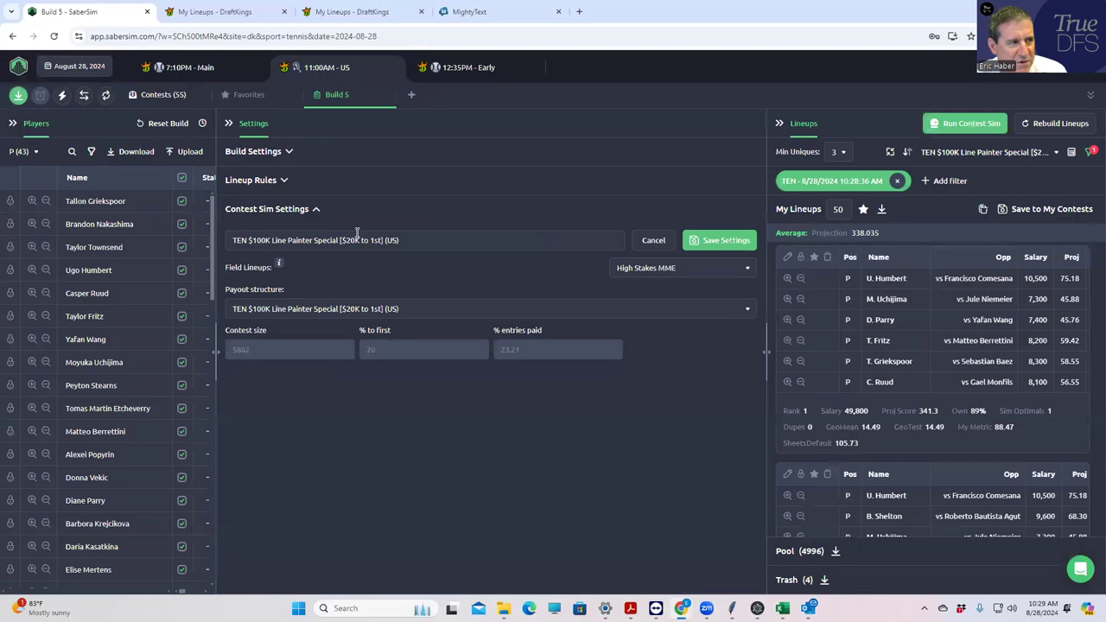
Step: Export the contest entries from SaberSim and upload entries_dk_tennis_2024-08-28_1100am_us (8) to the DraftKings Edit Entries page
{"action": "left_click", "coordinate": [15, 99]}
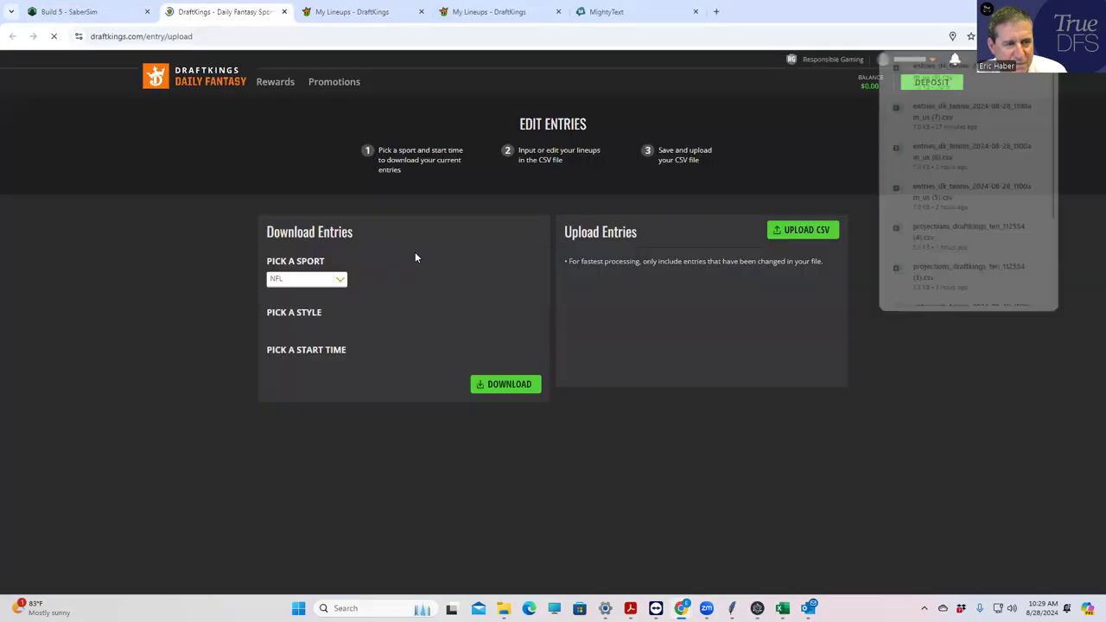
{"action": "left_click", "coordinate": [769, 231]}
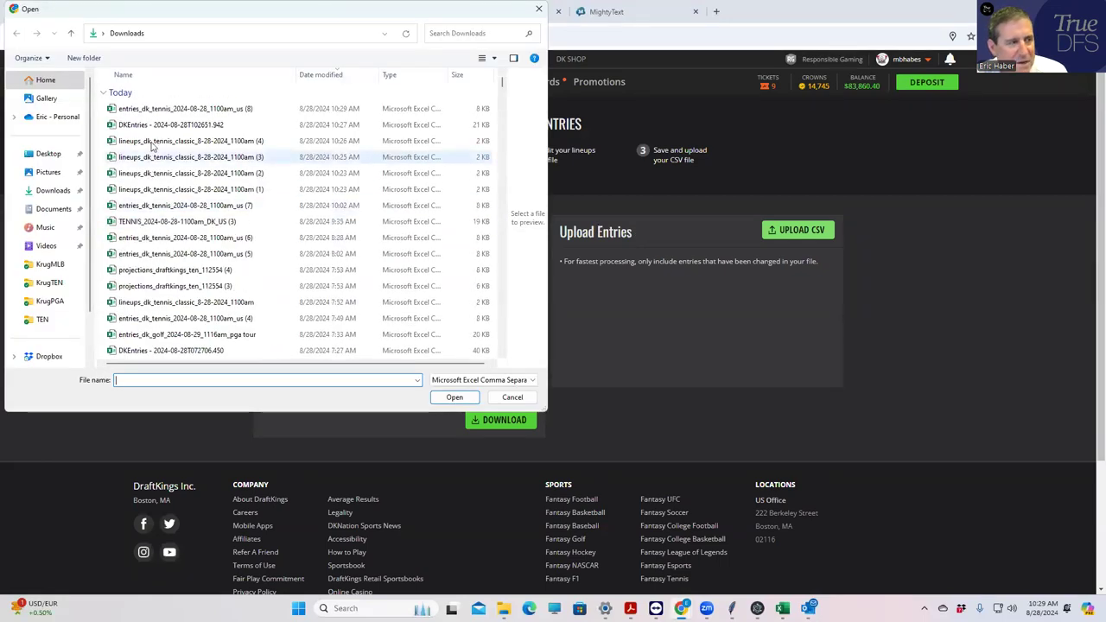
{"action": "left_click", "coordinate": [181, 110]}
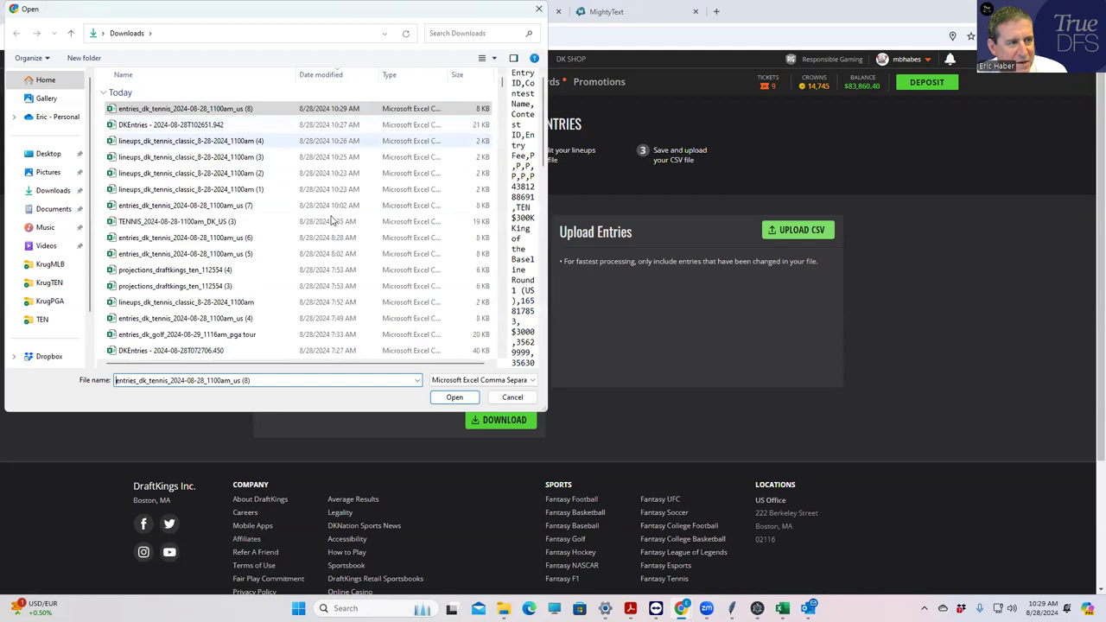
{"action": "left_click", "coordinate": [453, 398]}
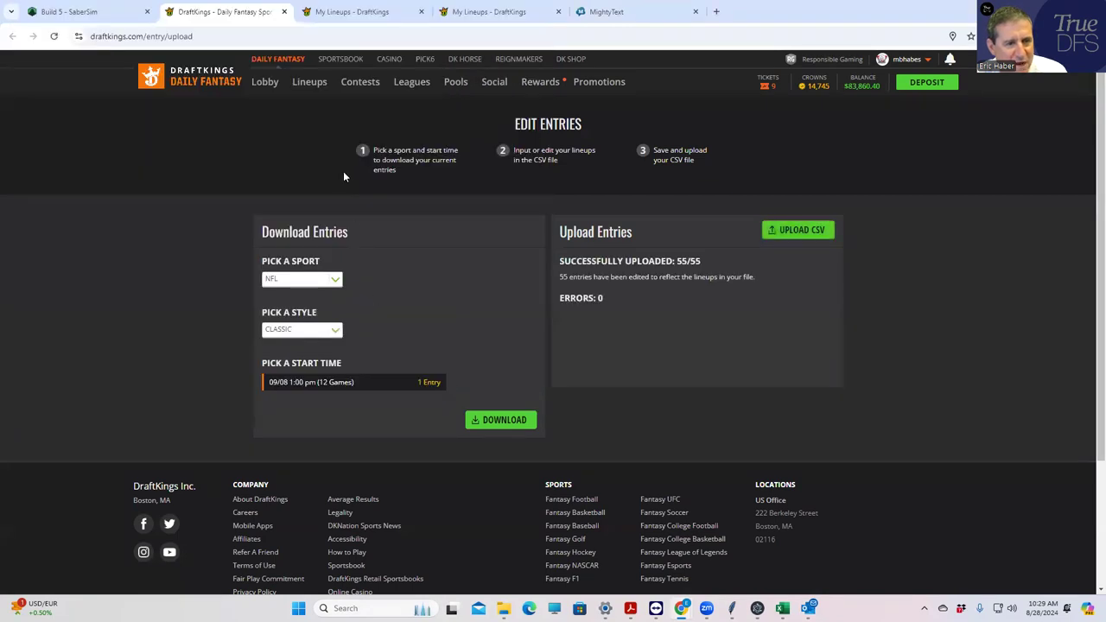